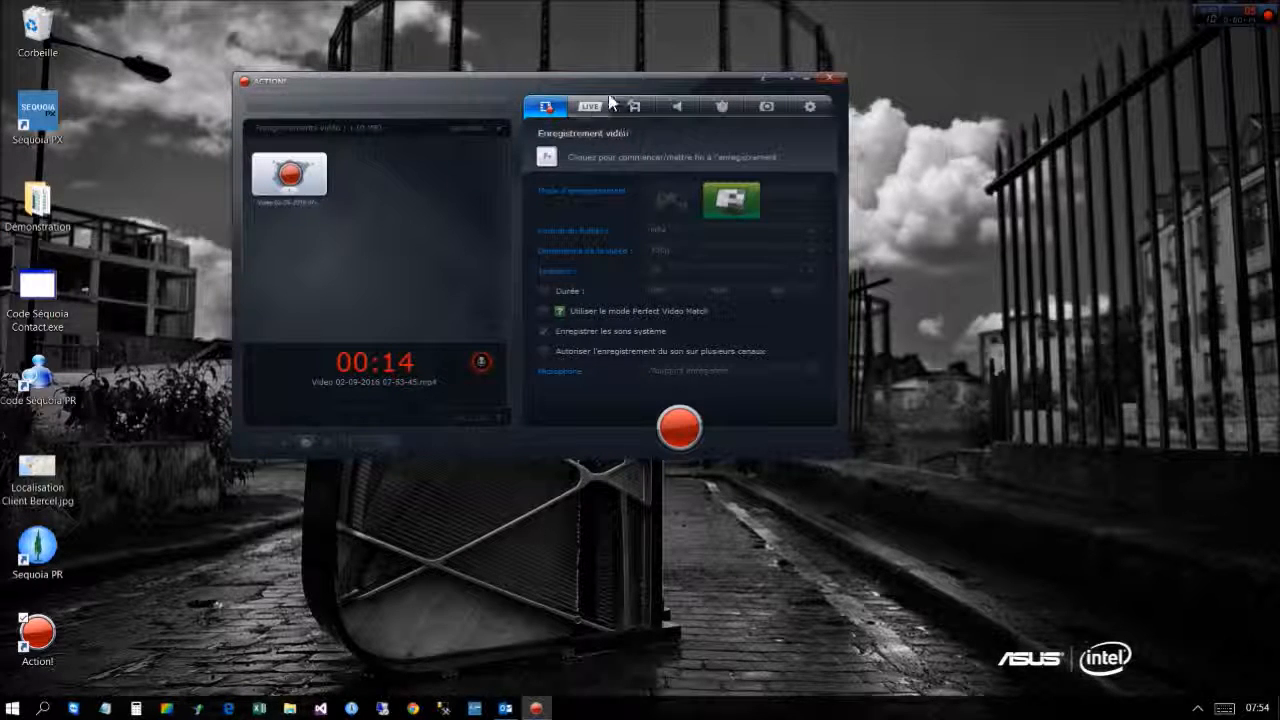
Switch to Séquoia PX and log in to the SEQUOIA_PX database with the saved connection settings.
click(794, 80)
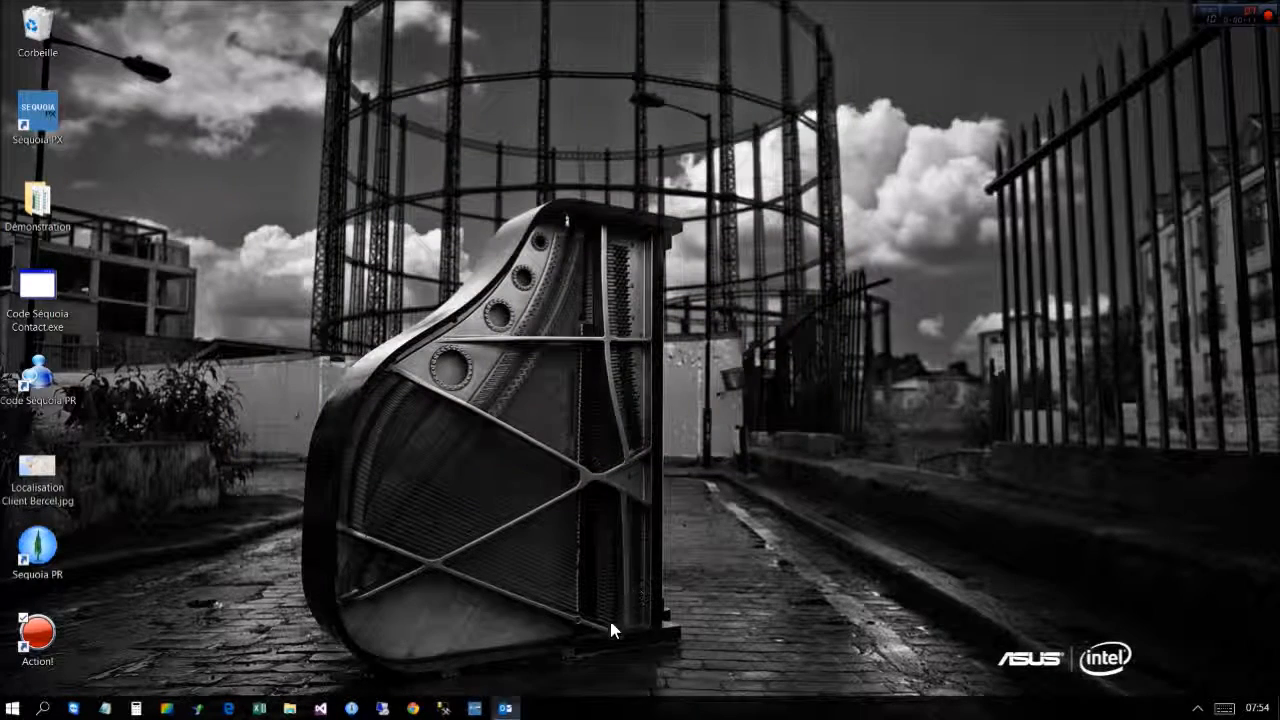
click(475, 709)
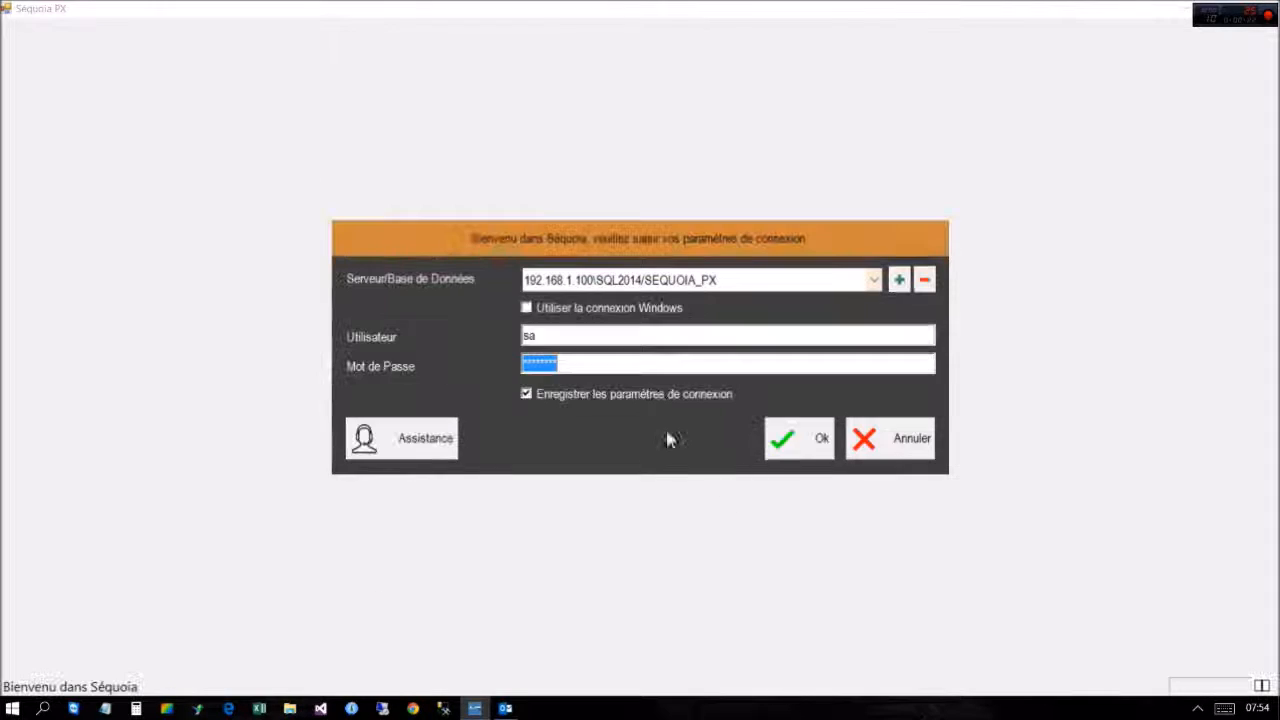
click(808, 441)
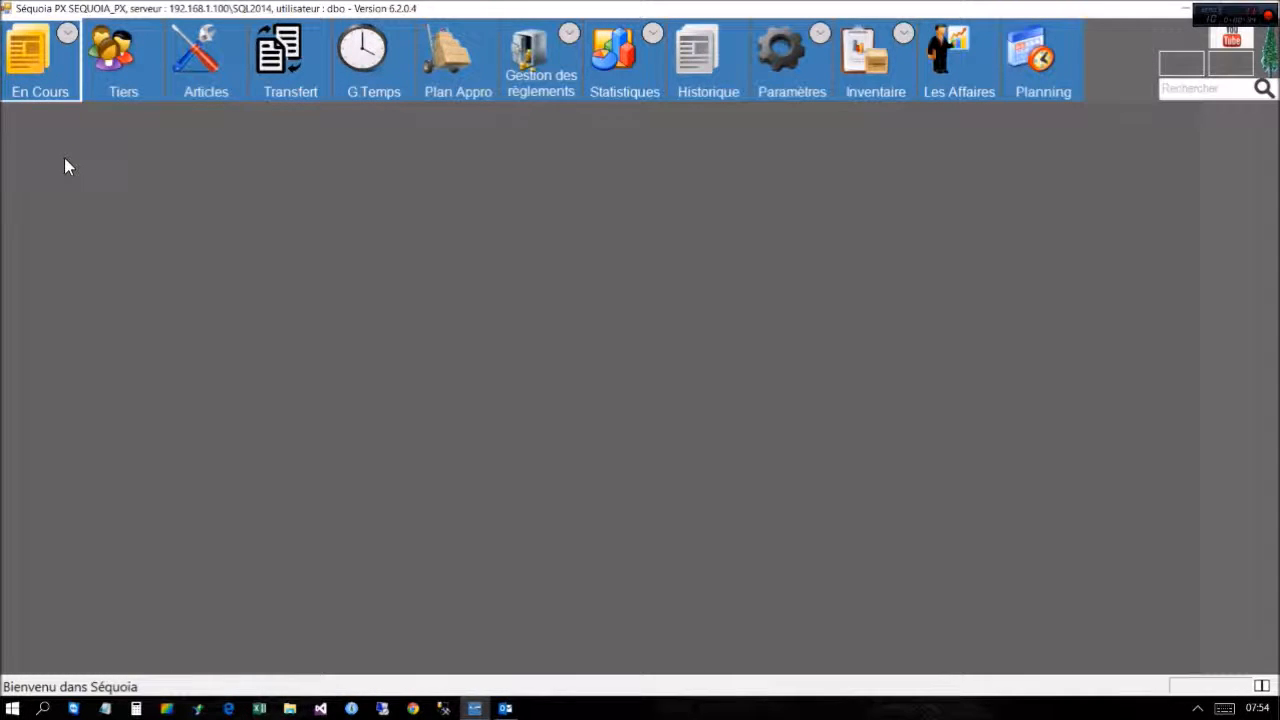
Open the sales quotes (Devis) among the ongoing sales documents.
key(alt+e)
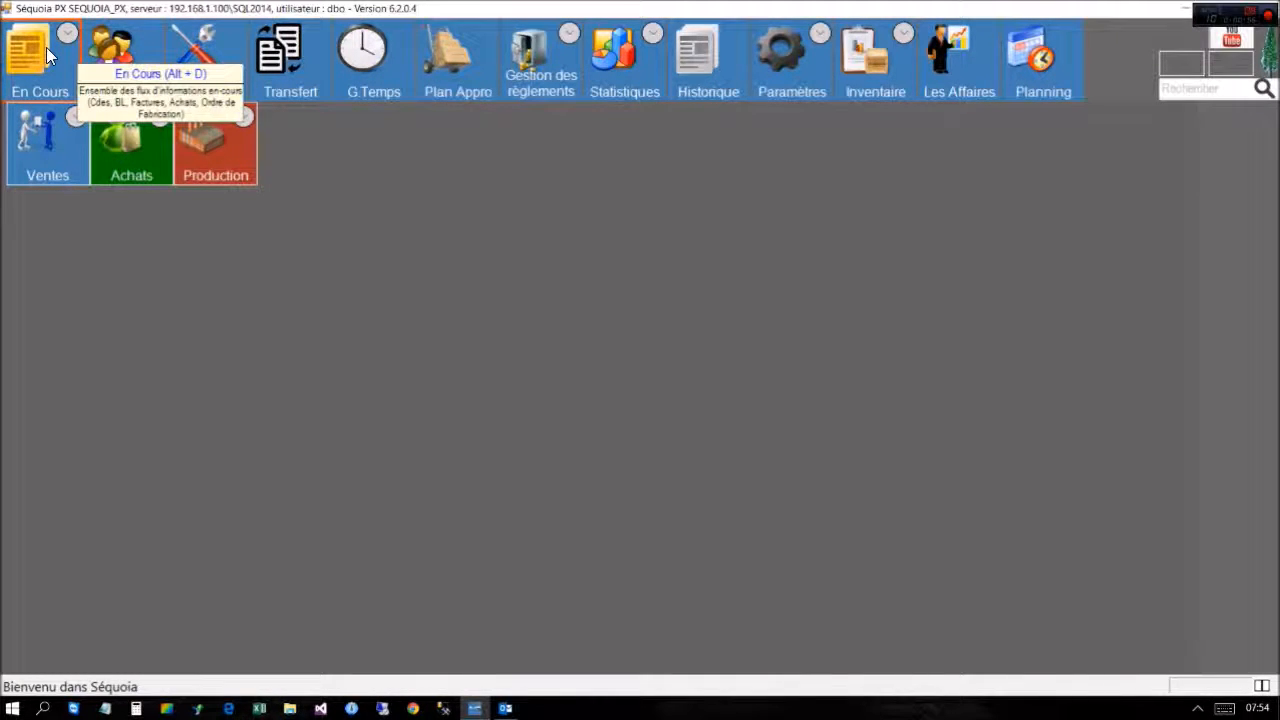
click(76, 119)
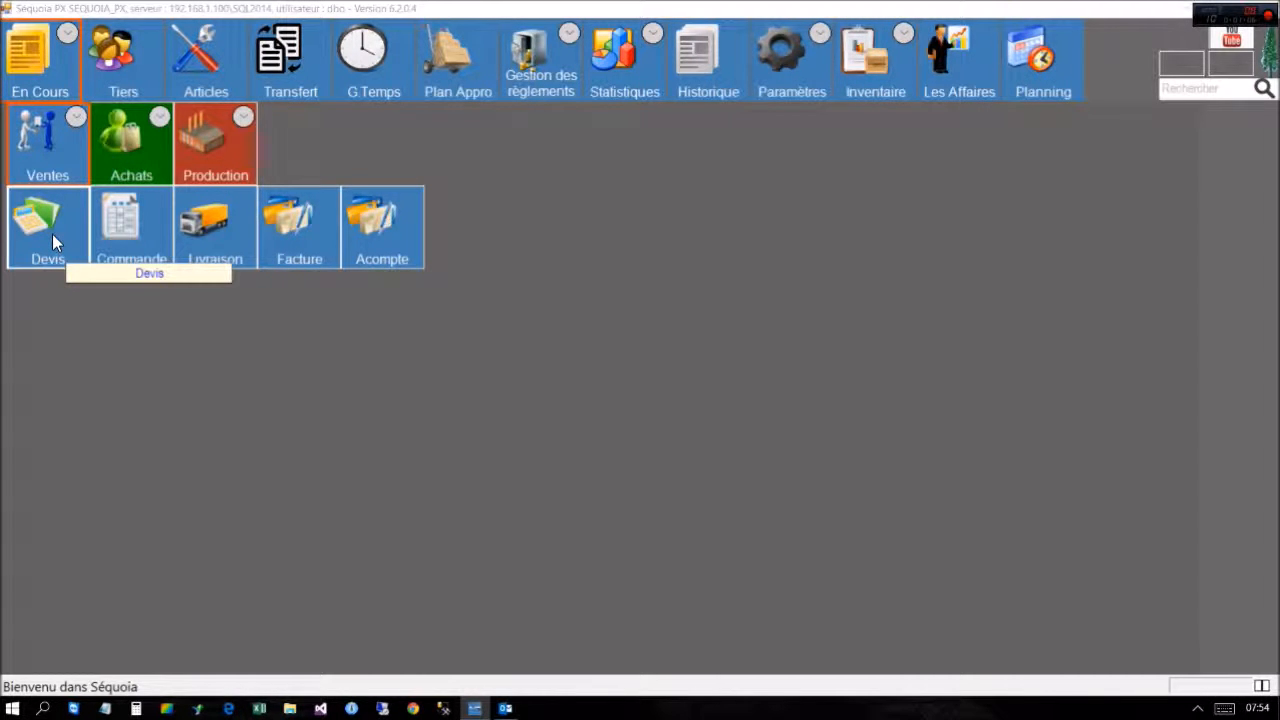
click(52, 240)
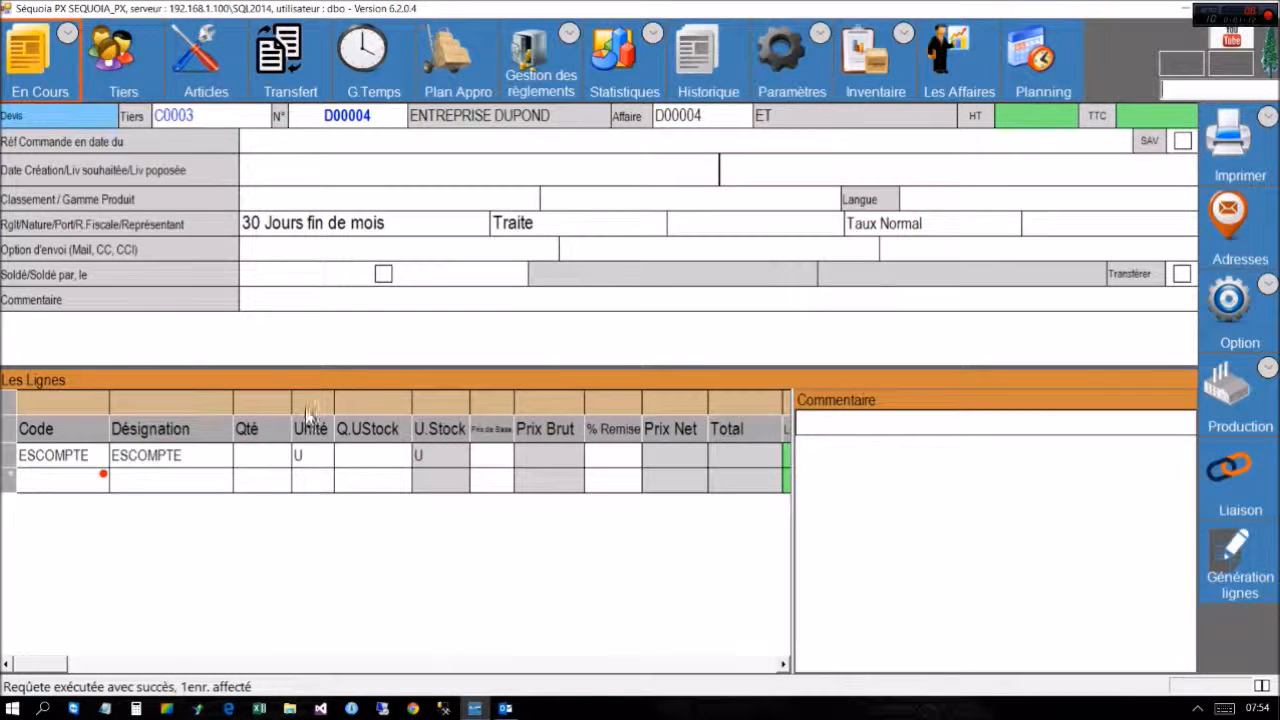
click(54, 96)
click(68, 155)
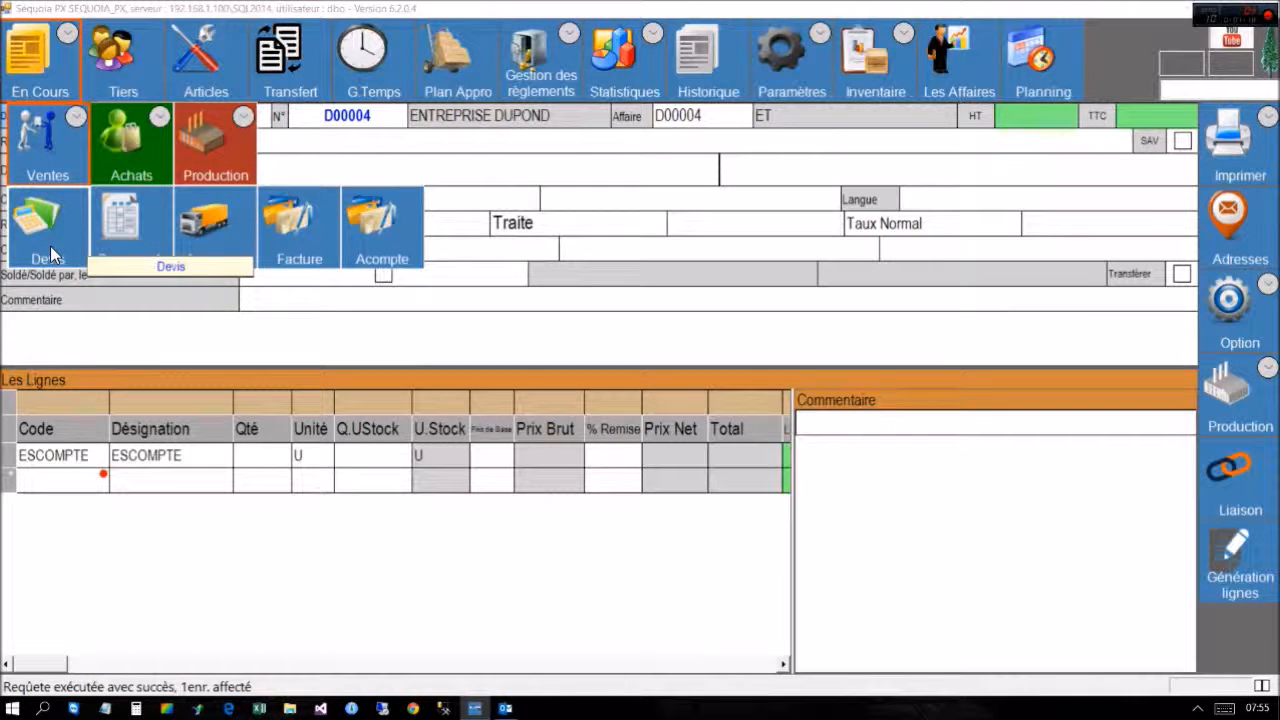
click(48, 236)
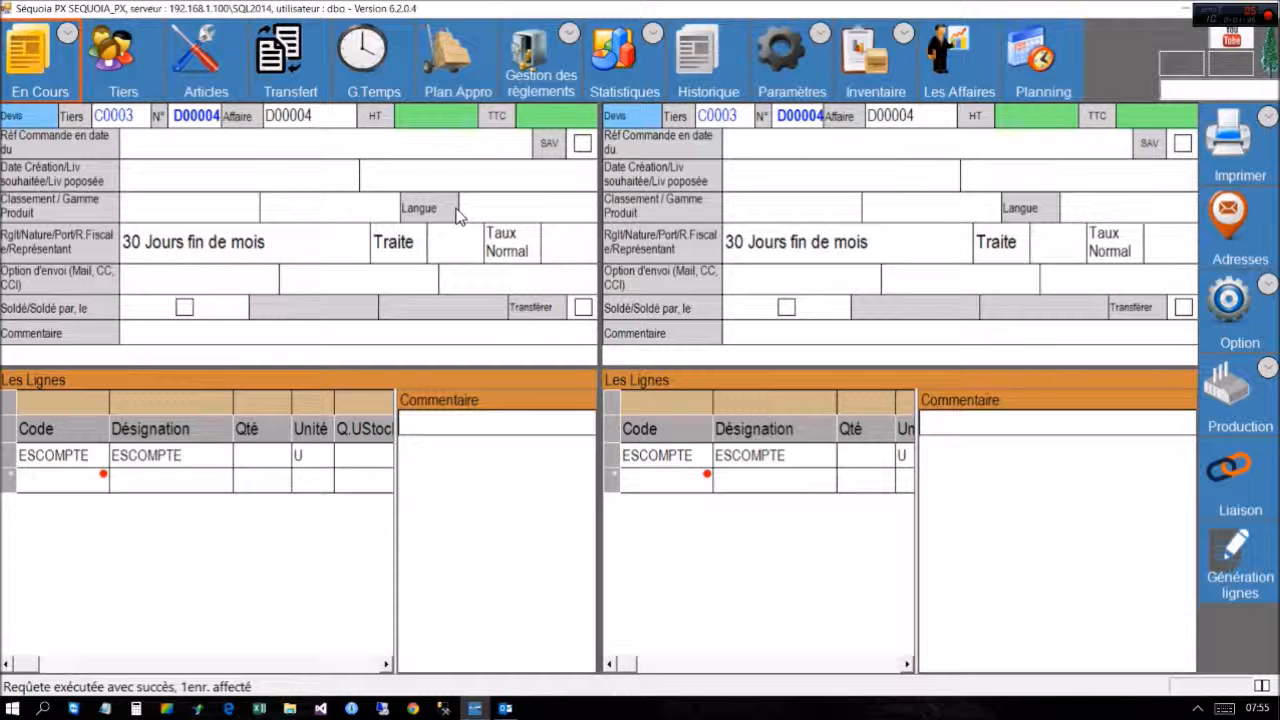
Display the quote's customer record for ENTREPRISE DUPOND beside the quote and list that customer's header documents.
click(306, 183)
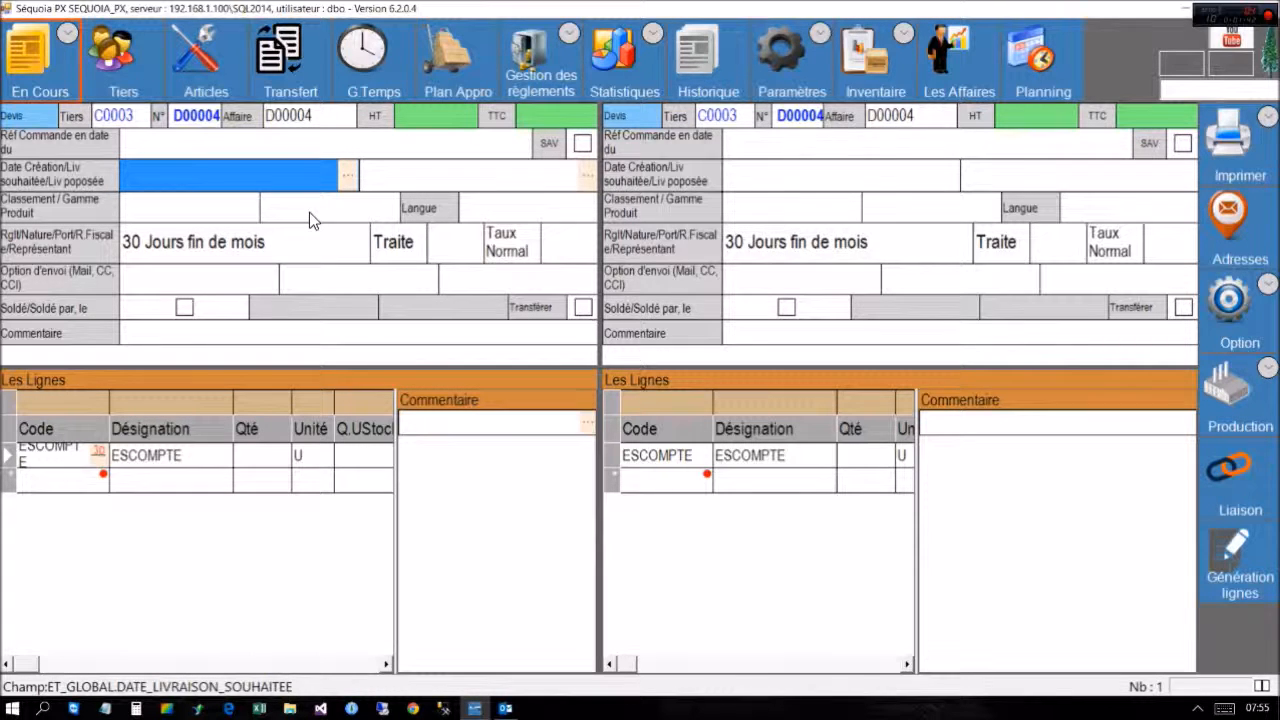
click(112, 119)
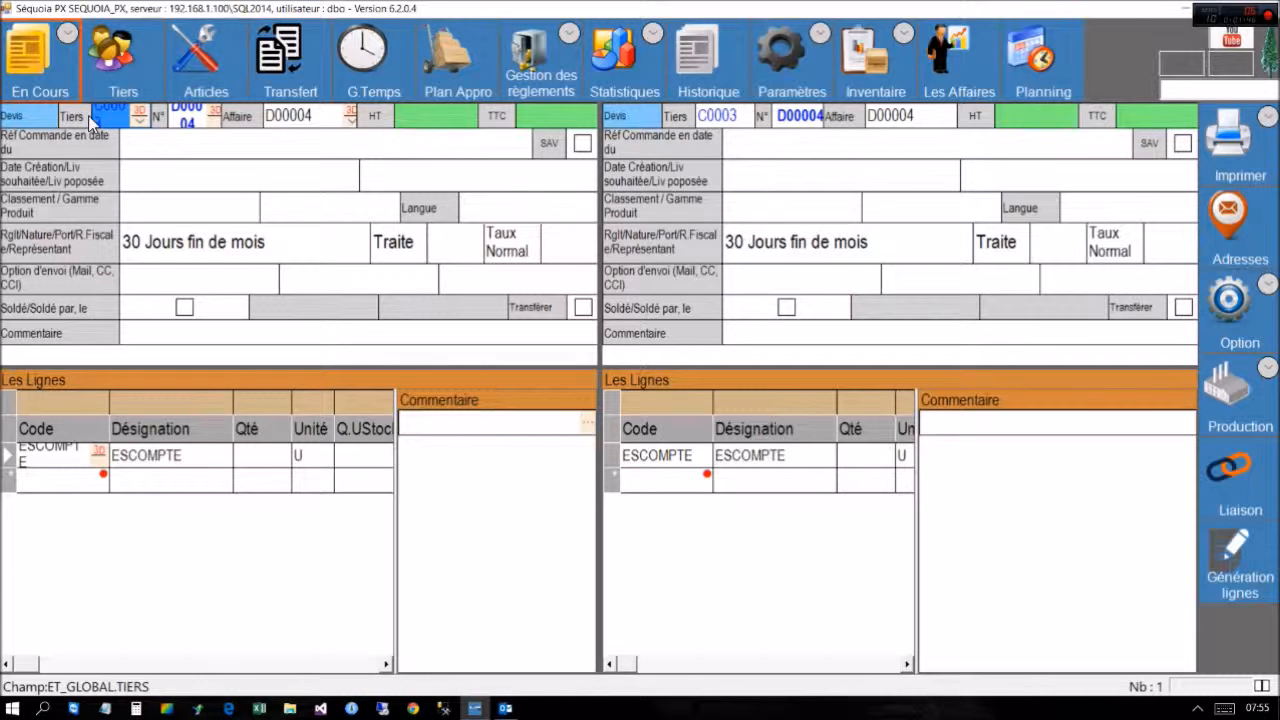
click(143, 113)
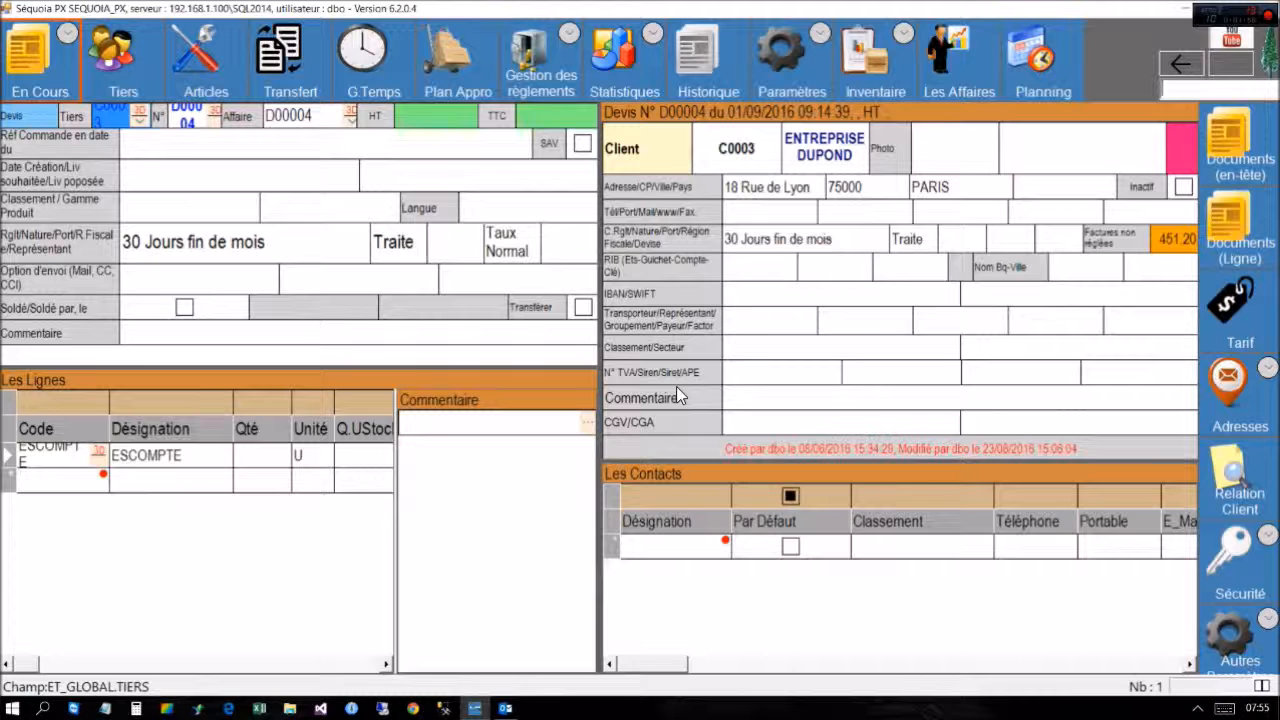
click(859, 320)
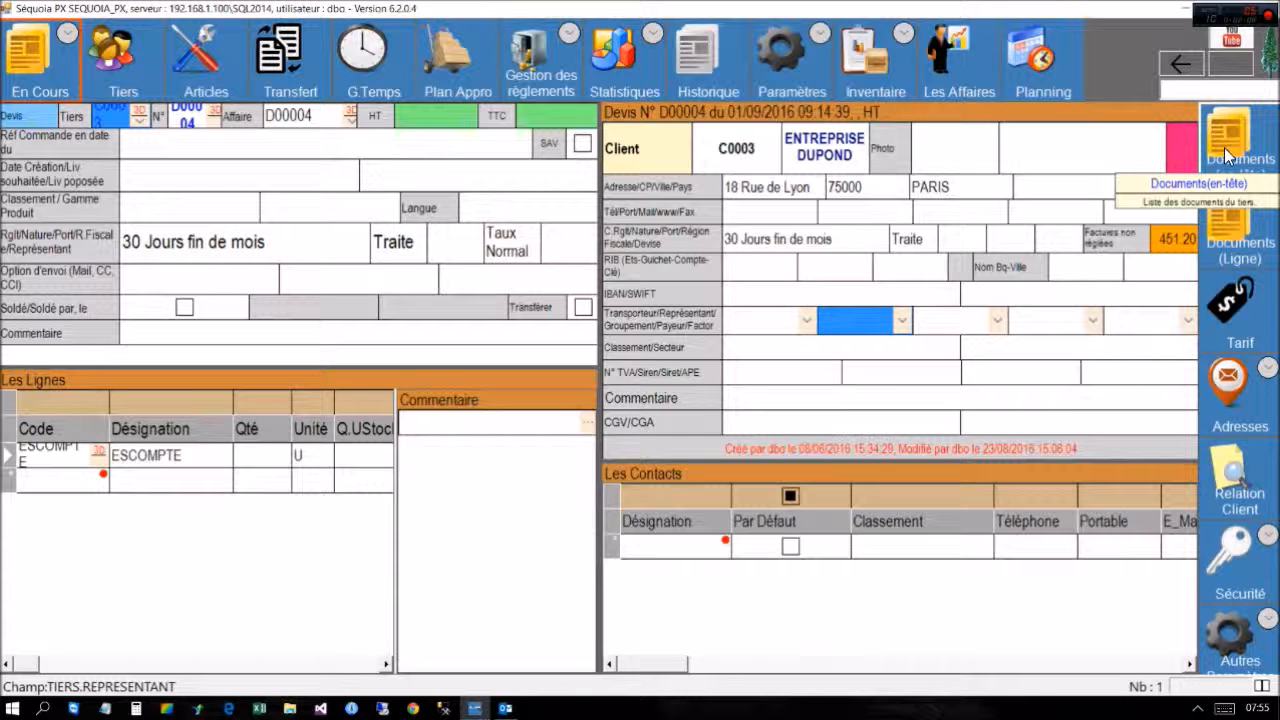
click(1226, 153)
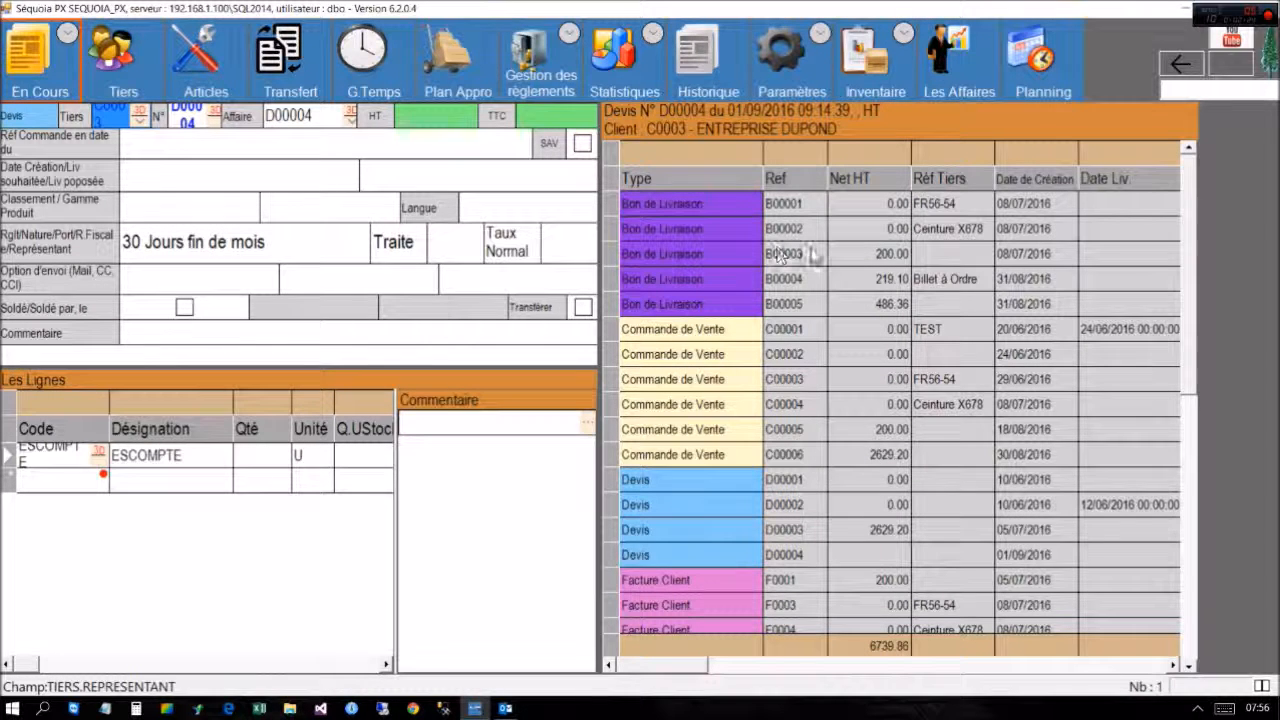
Toggle the second screen and leave it hidden so that only the quote is displayed at full width.
click(1267, 696)
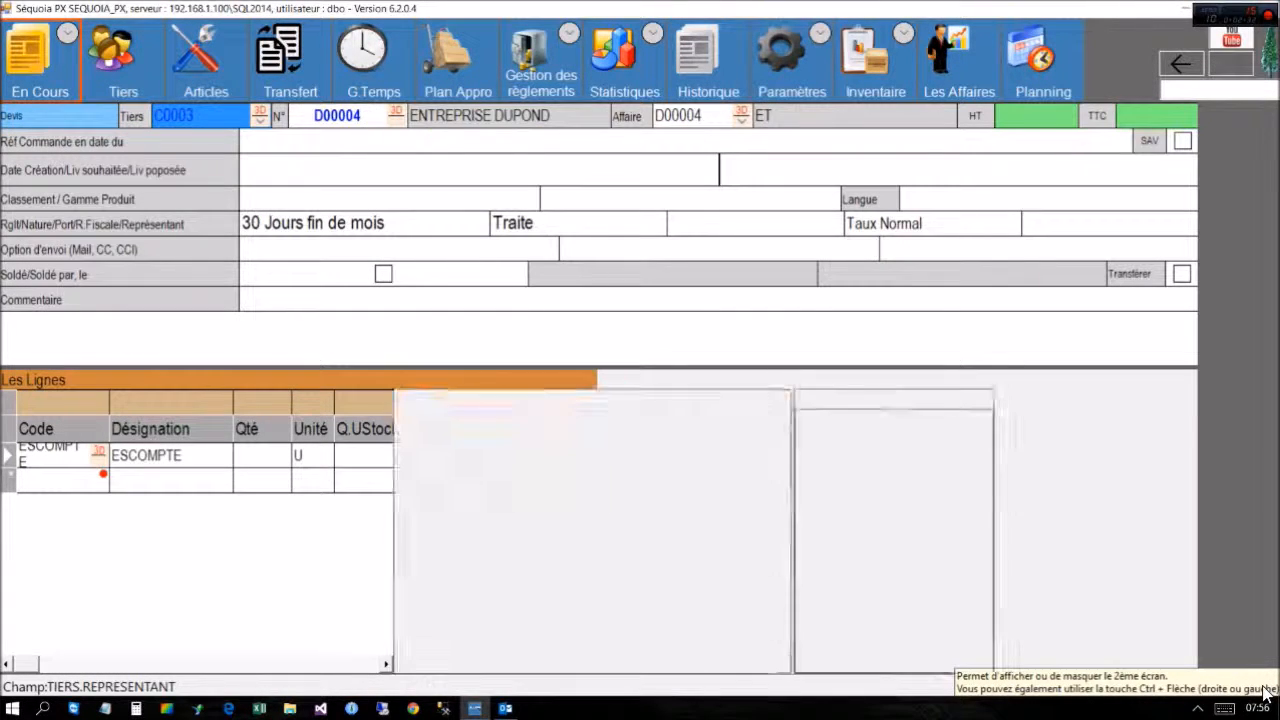
click(1267, 696)
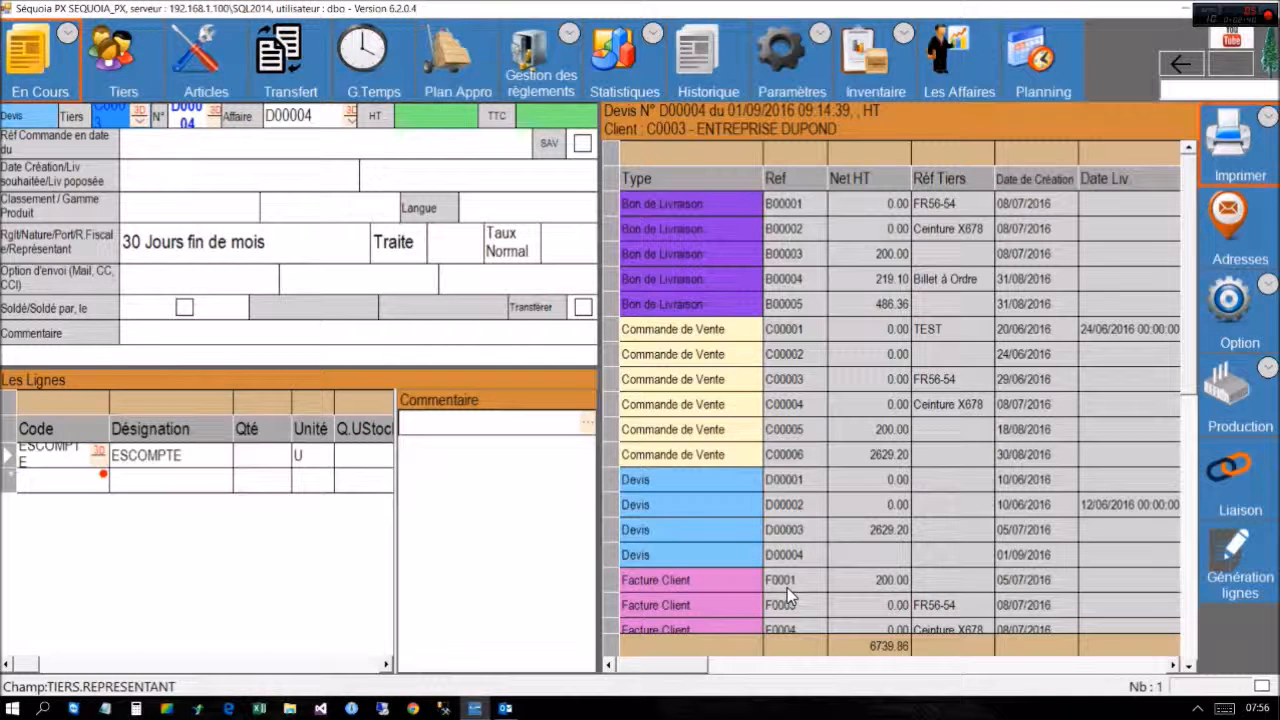
double_click(787, 587)
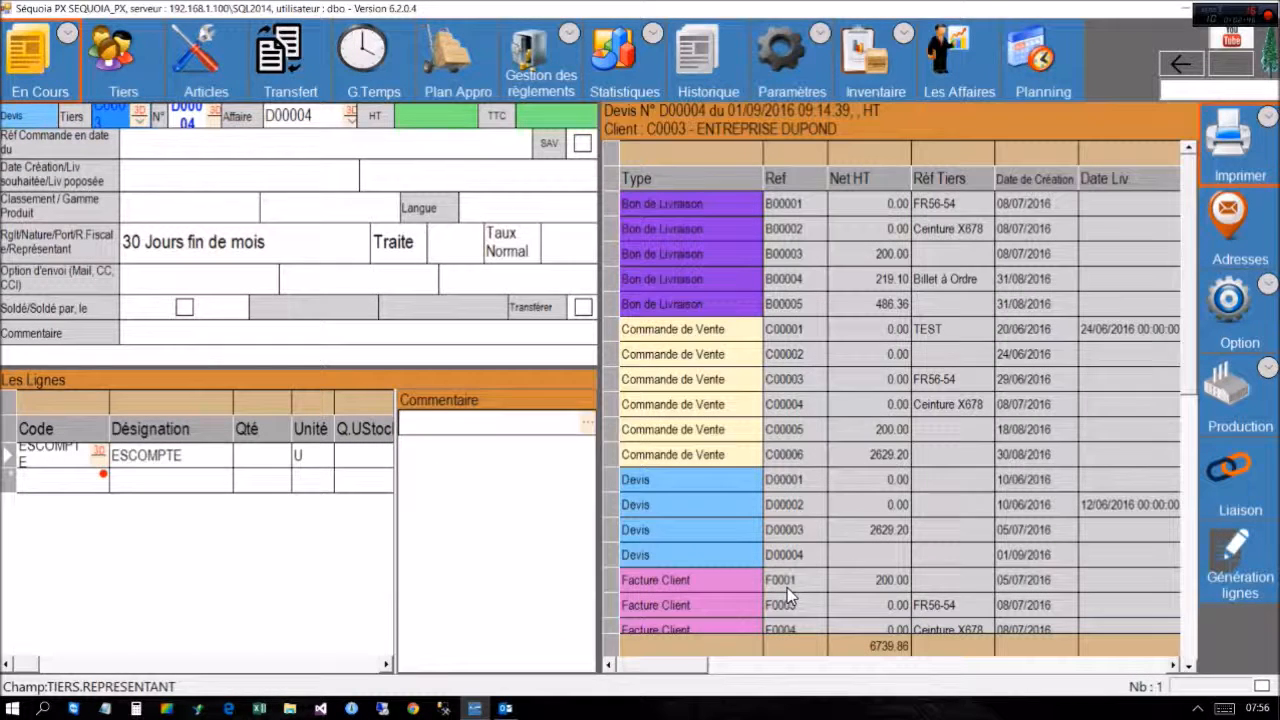
click(1259, 357)
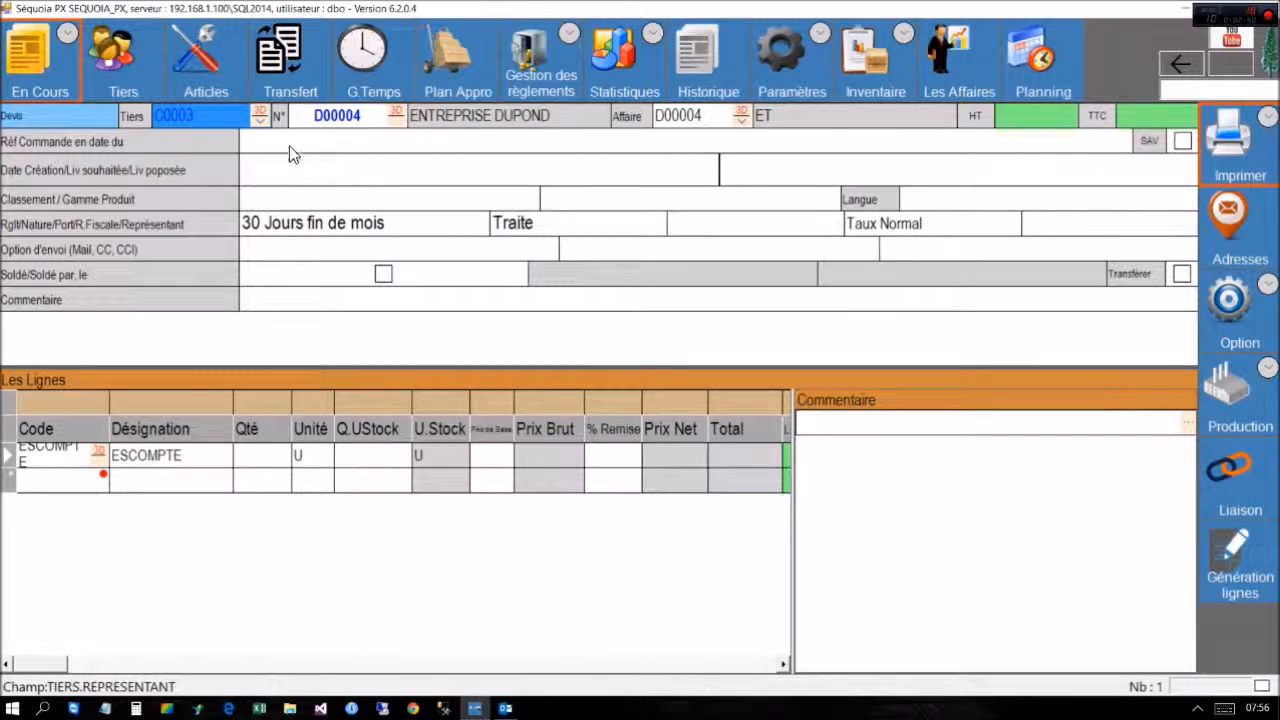
Create a new record in the quotes.
click(291, 142)
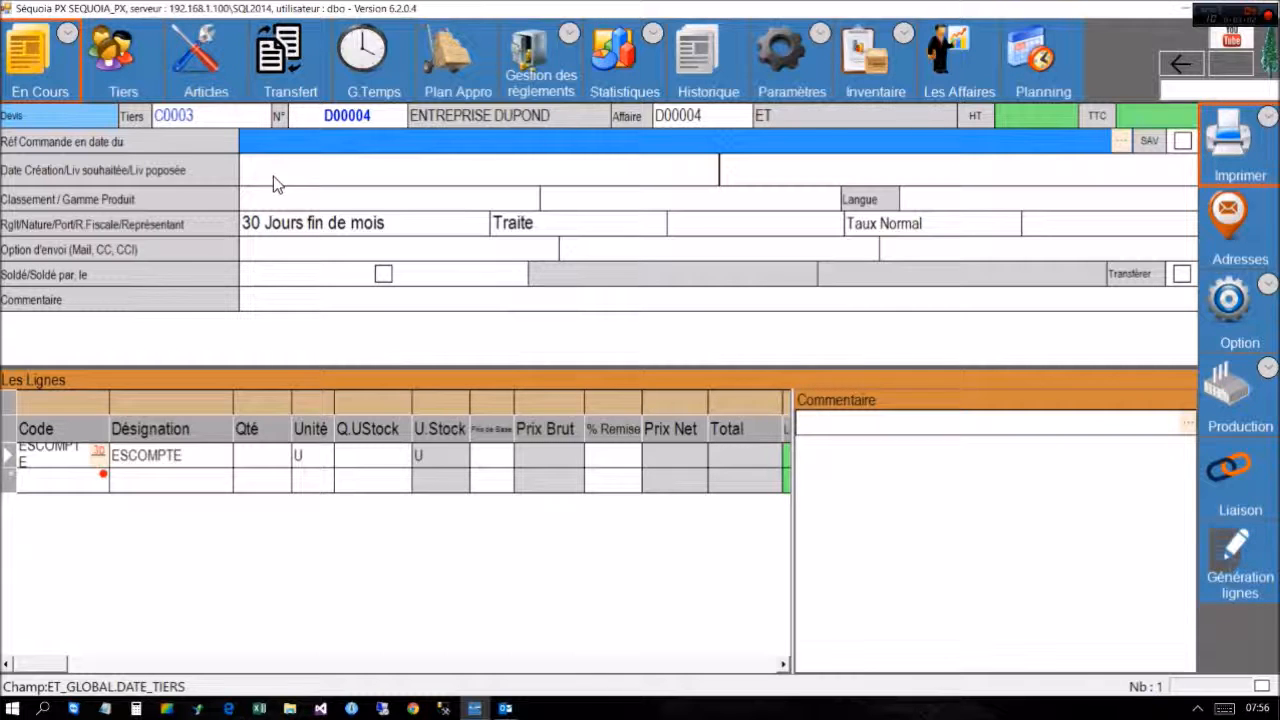
right_click(273, 176)
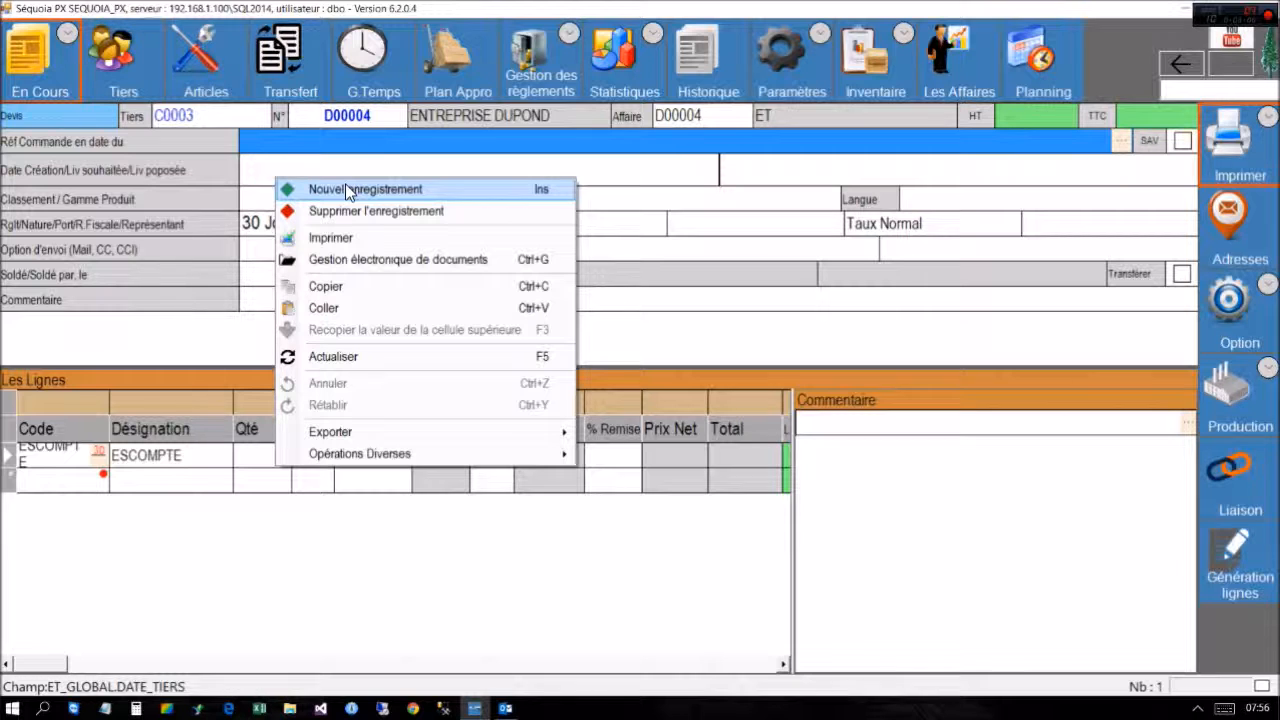
click(345, 190)
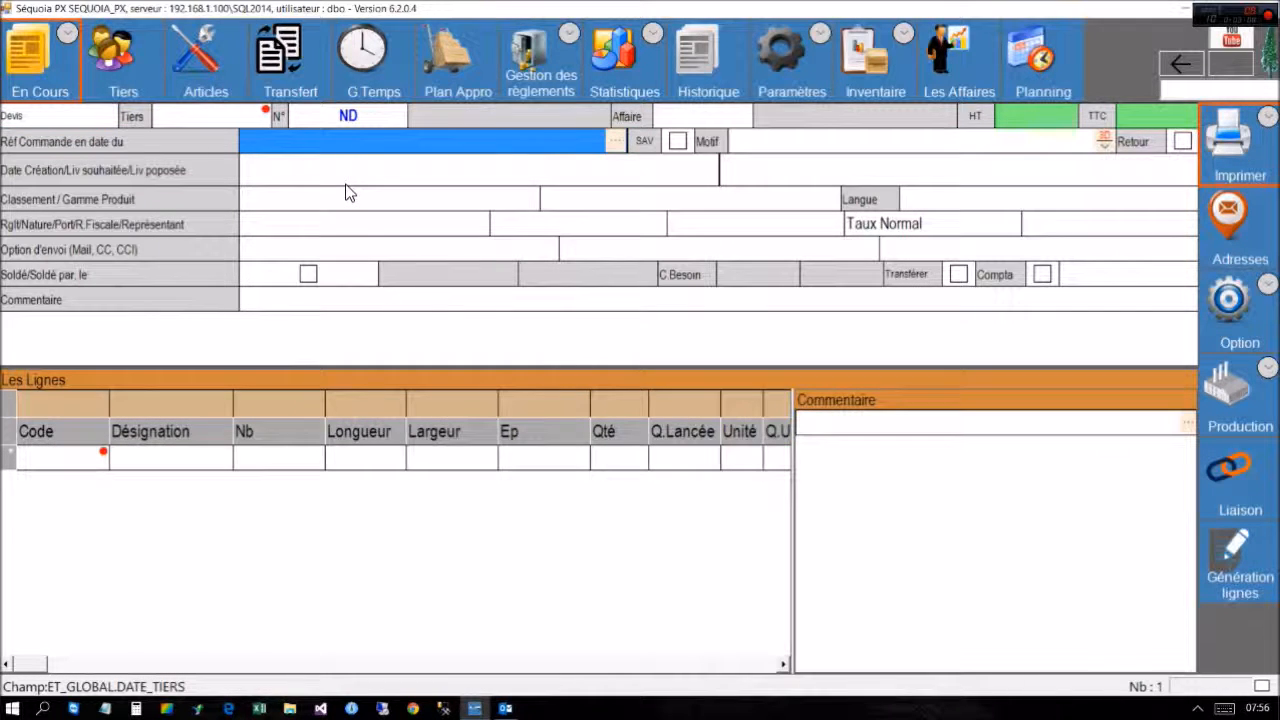
Search the new quote's third party with "dup" and assign the client ENTREPRISE DUPOND.
click(44, 117)
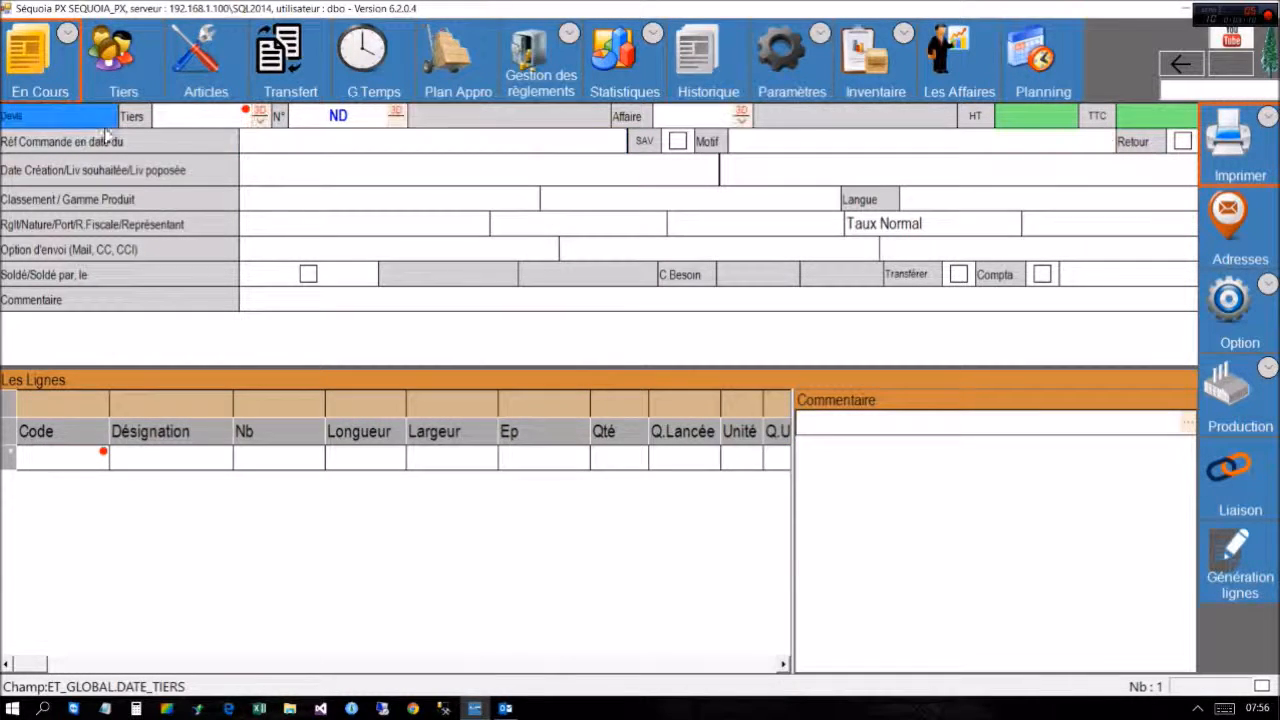
key(Tab)
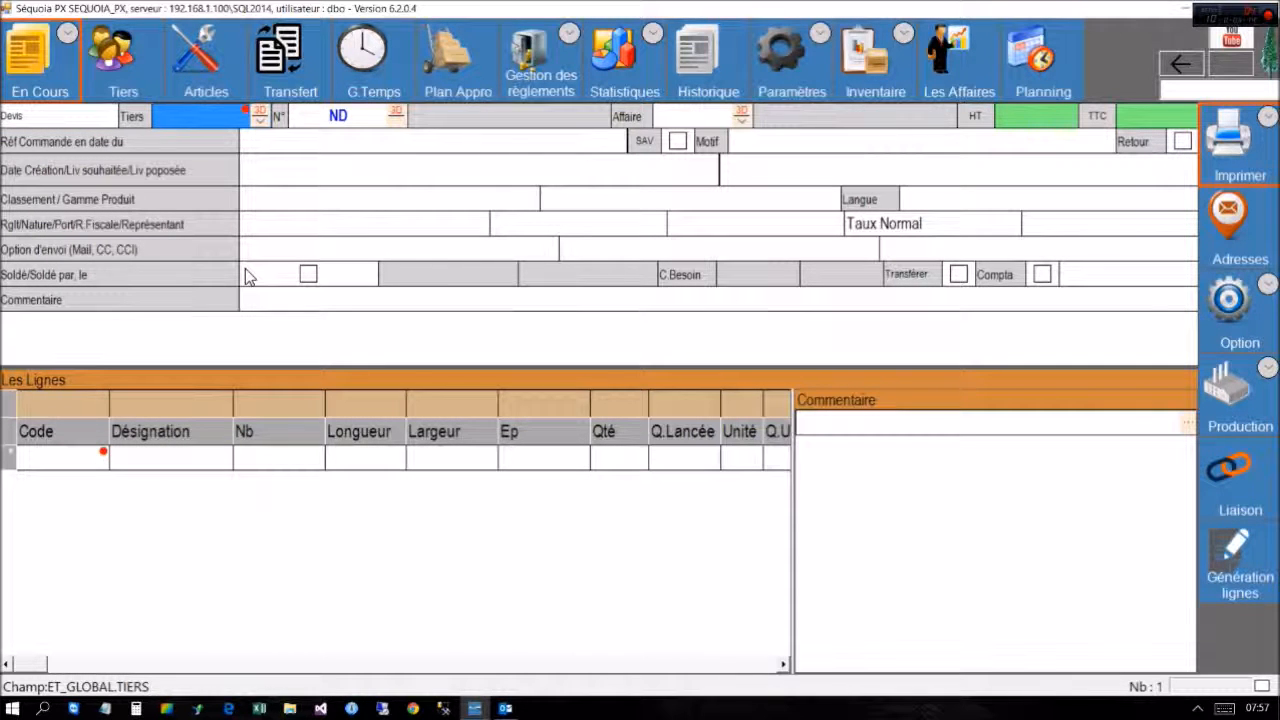
text(m)
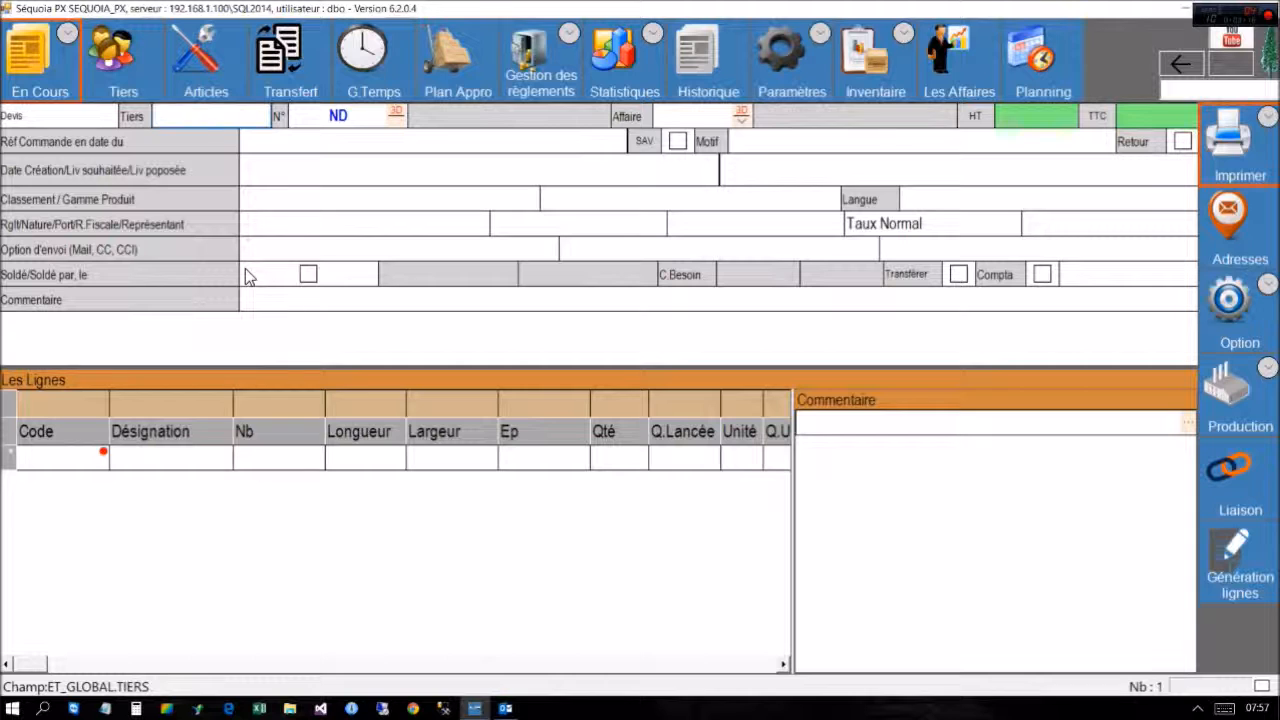
text(up)
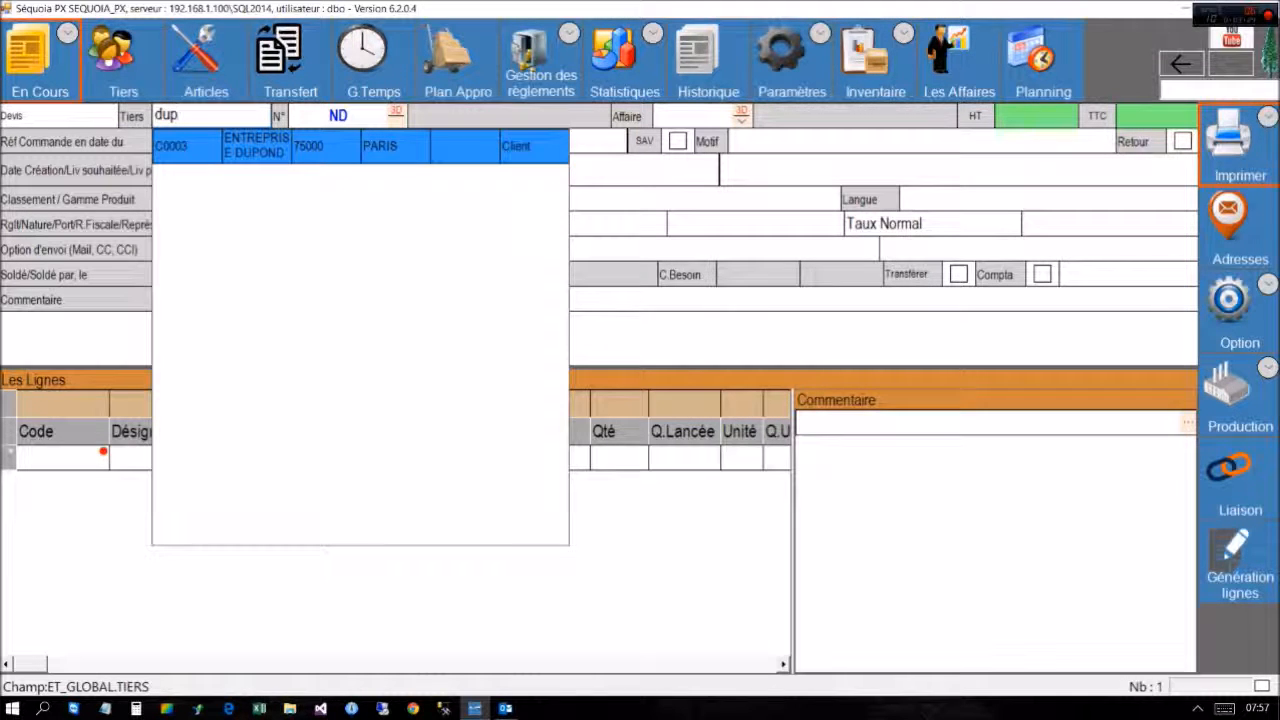
key(Return)
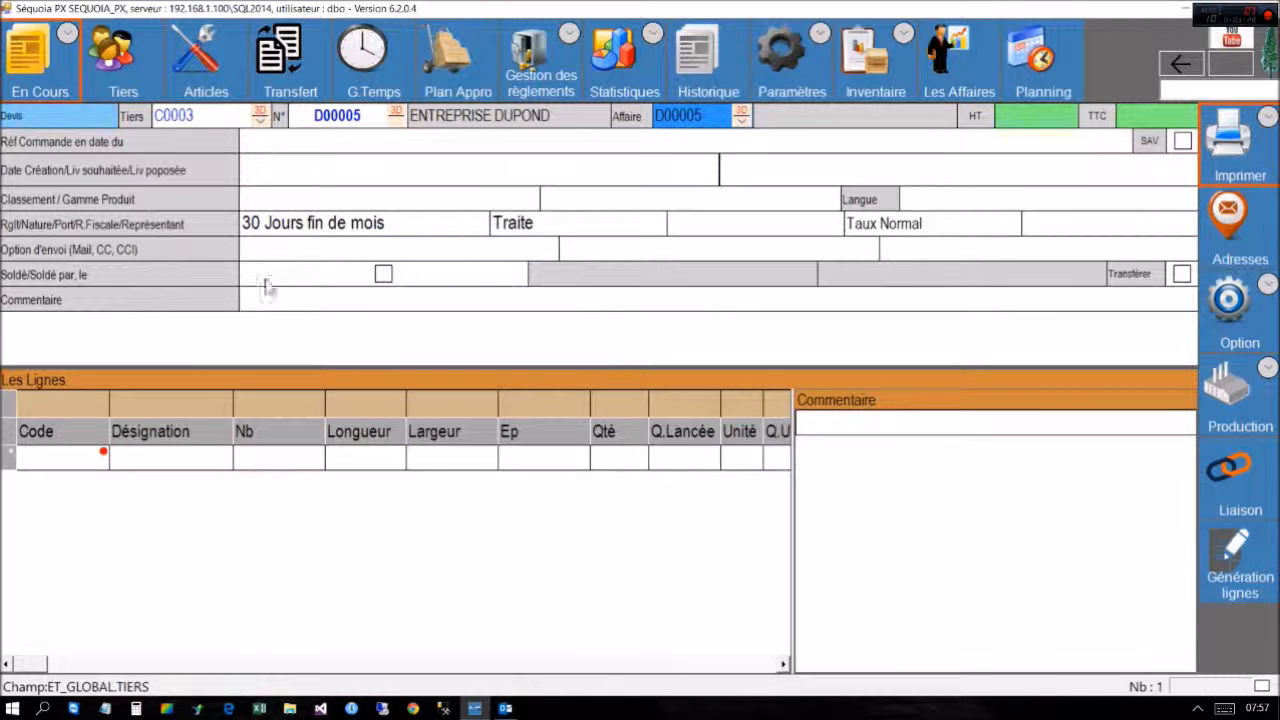
Set the new quote's payment terms to "30 Jours fin de mois" by filtering the available terms on 30.
click(388, 197)
click(367, 226)
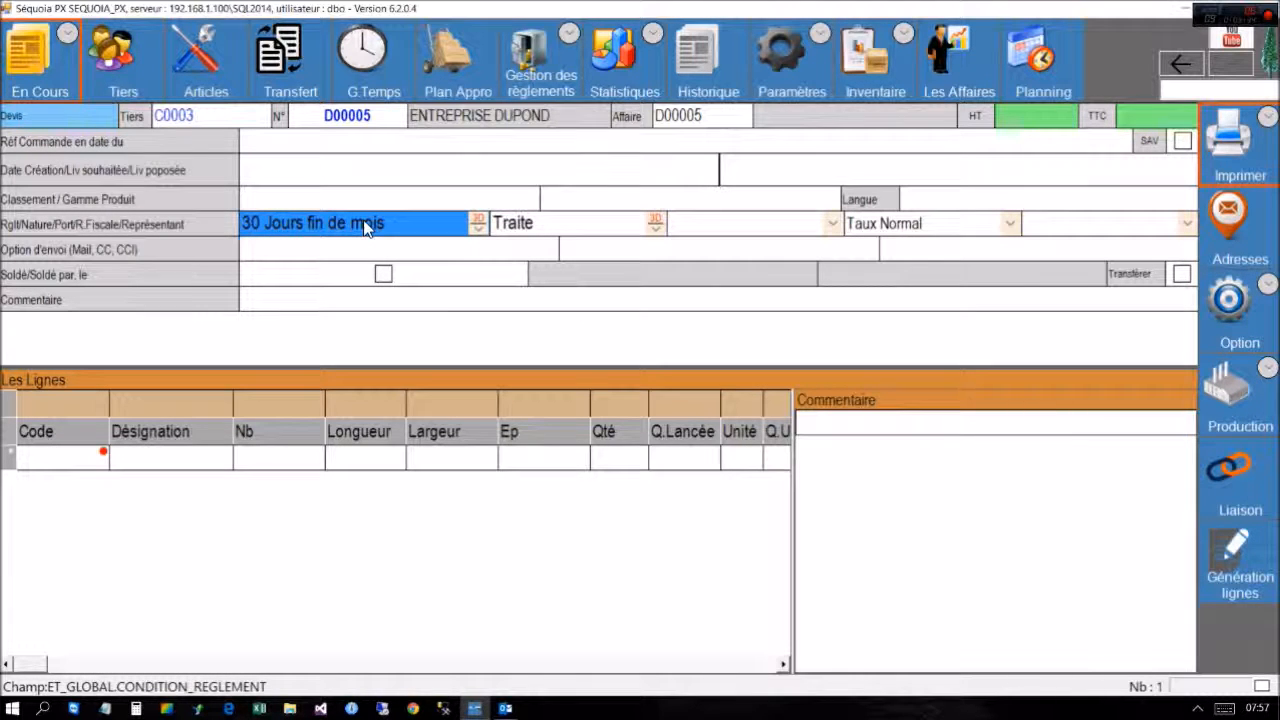
key(BackSpace)
text(jo)
key(BackSpace)
key(BackSpace)
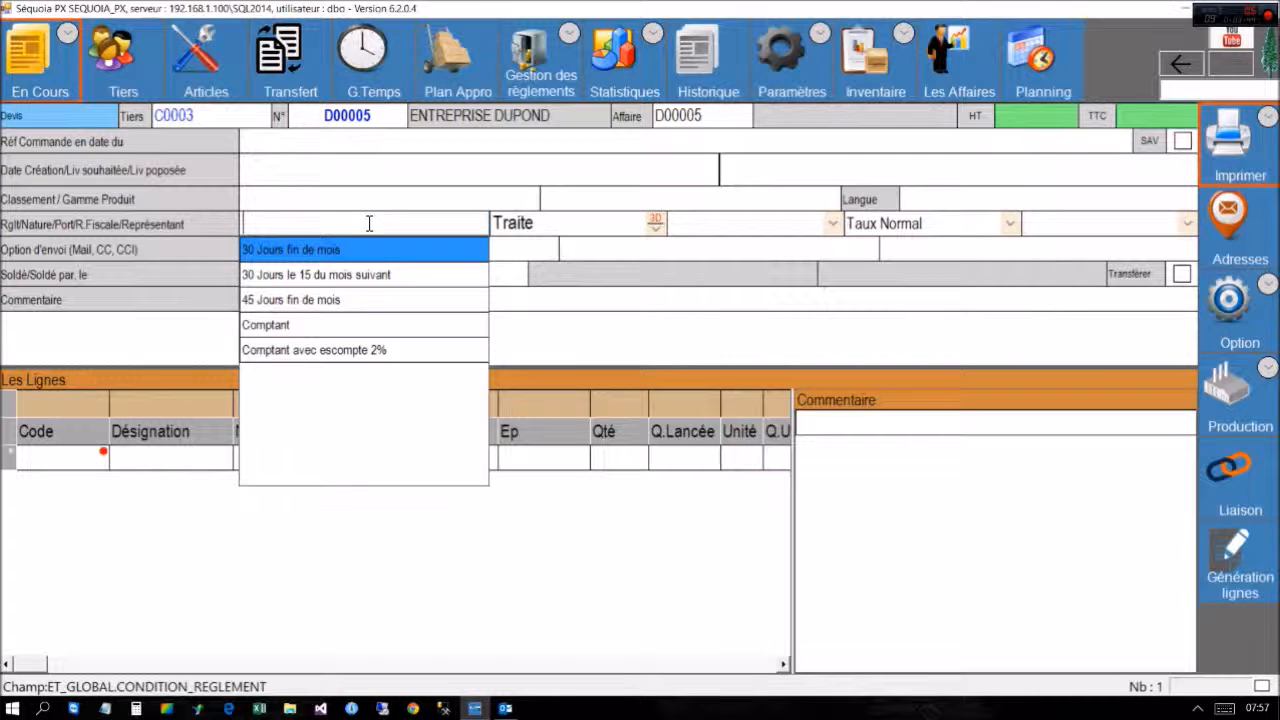
text(30)
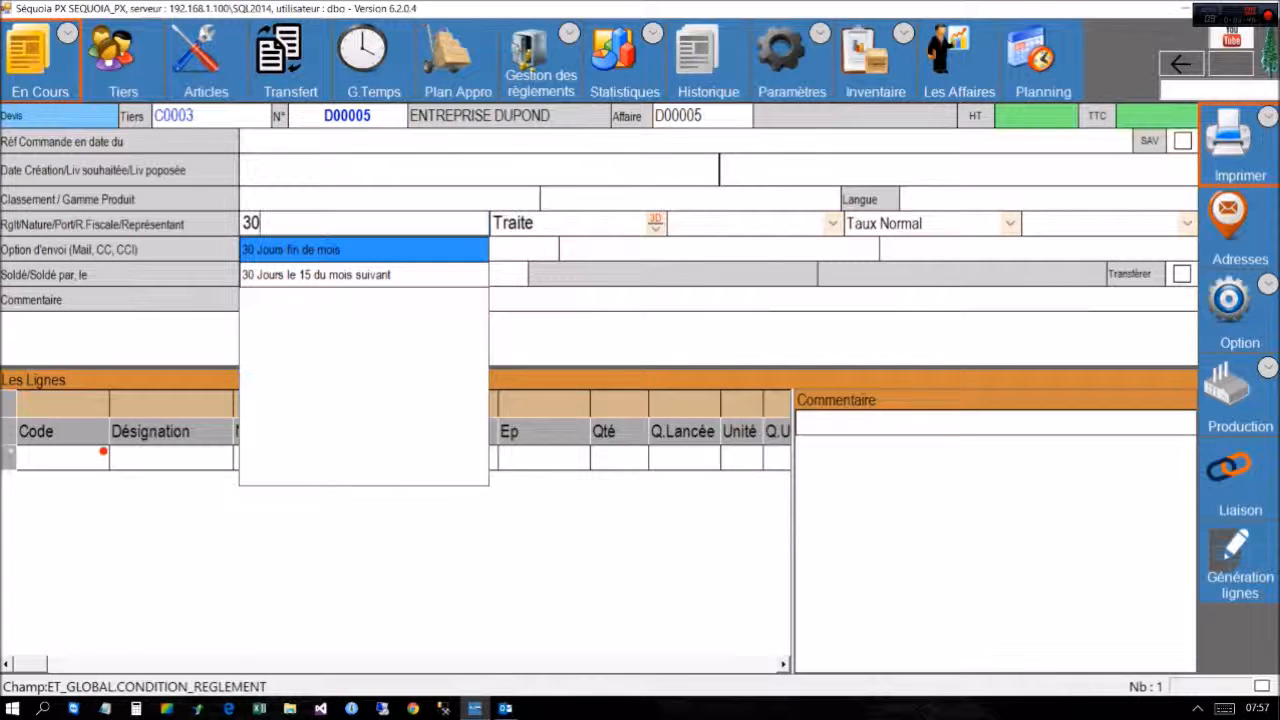
key(Return)
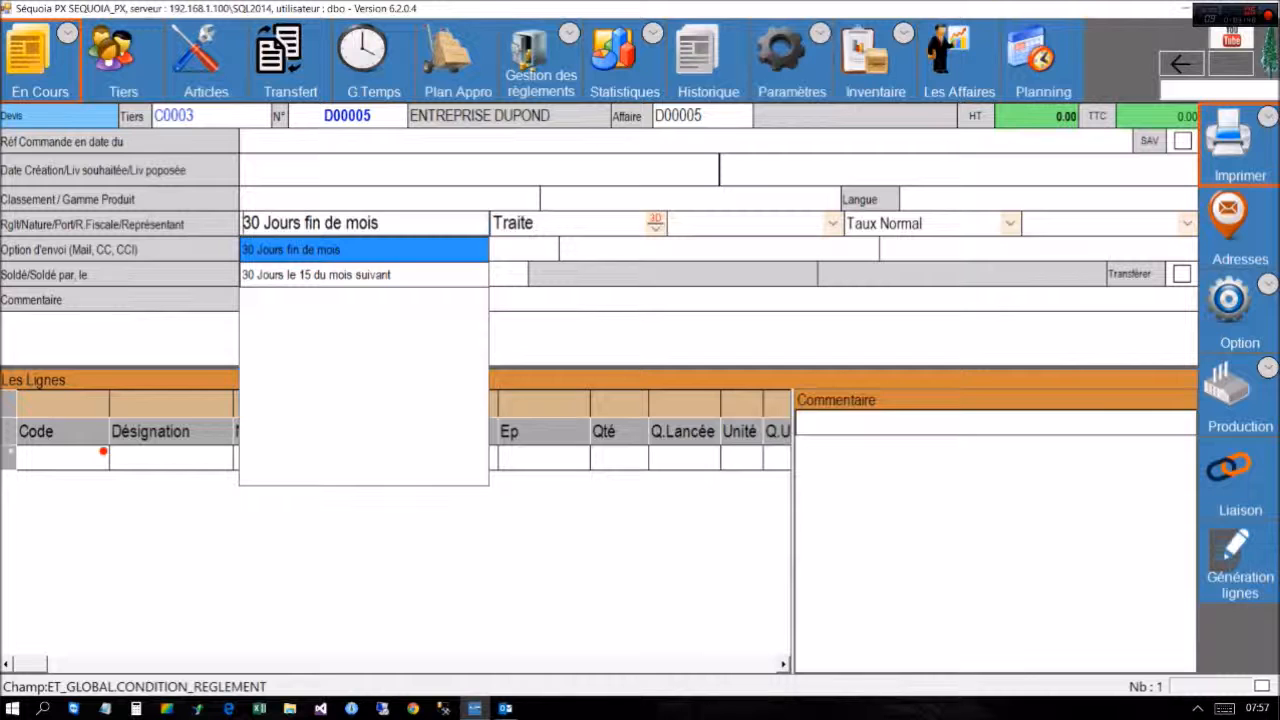
key(Tab)
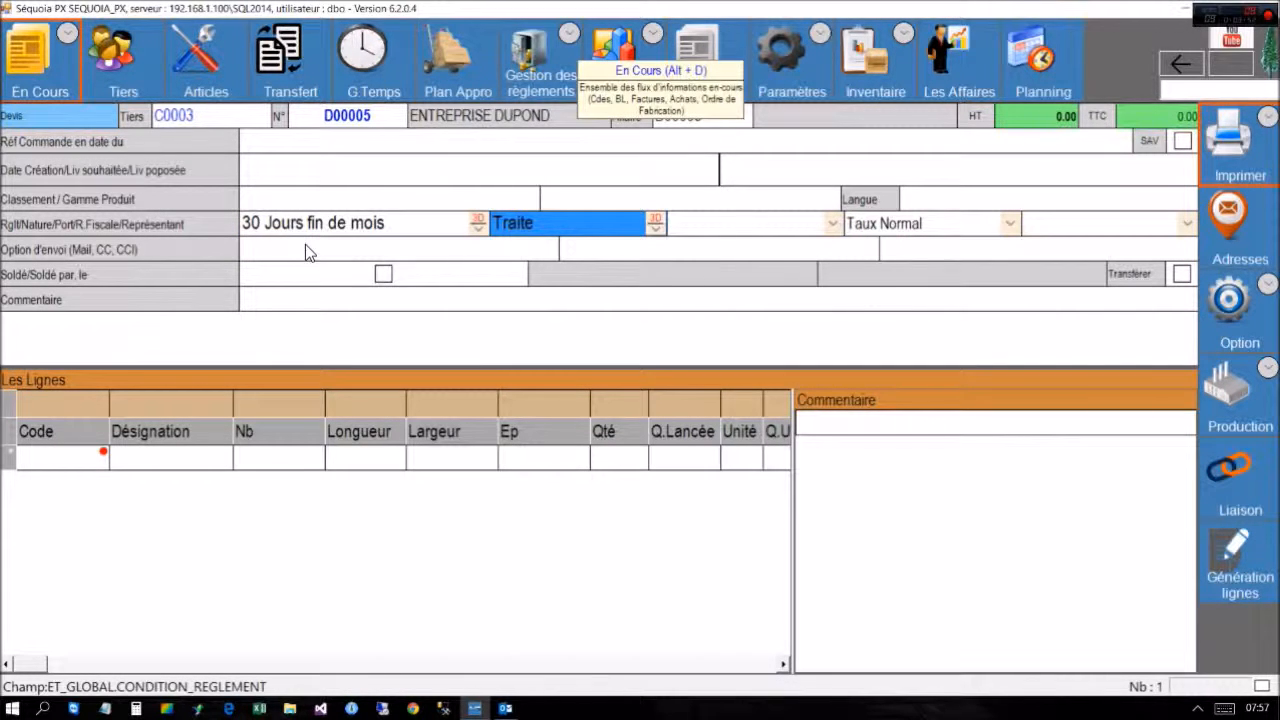
Review the commands available for the quote lines, including Opérations Diverses, and return to the empty line's Code field.
click(58, 460)
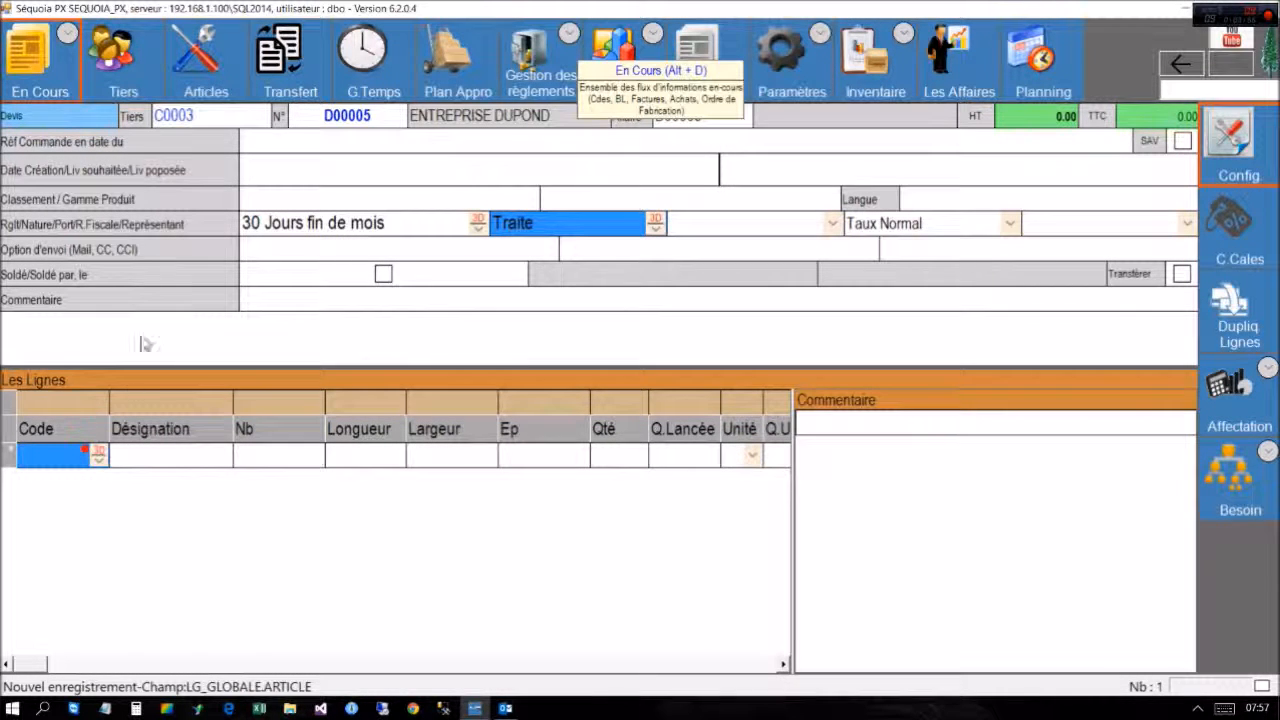
right_click(155, 464)
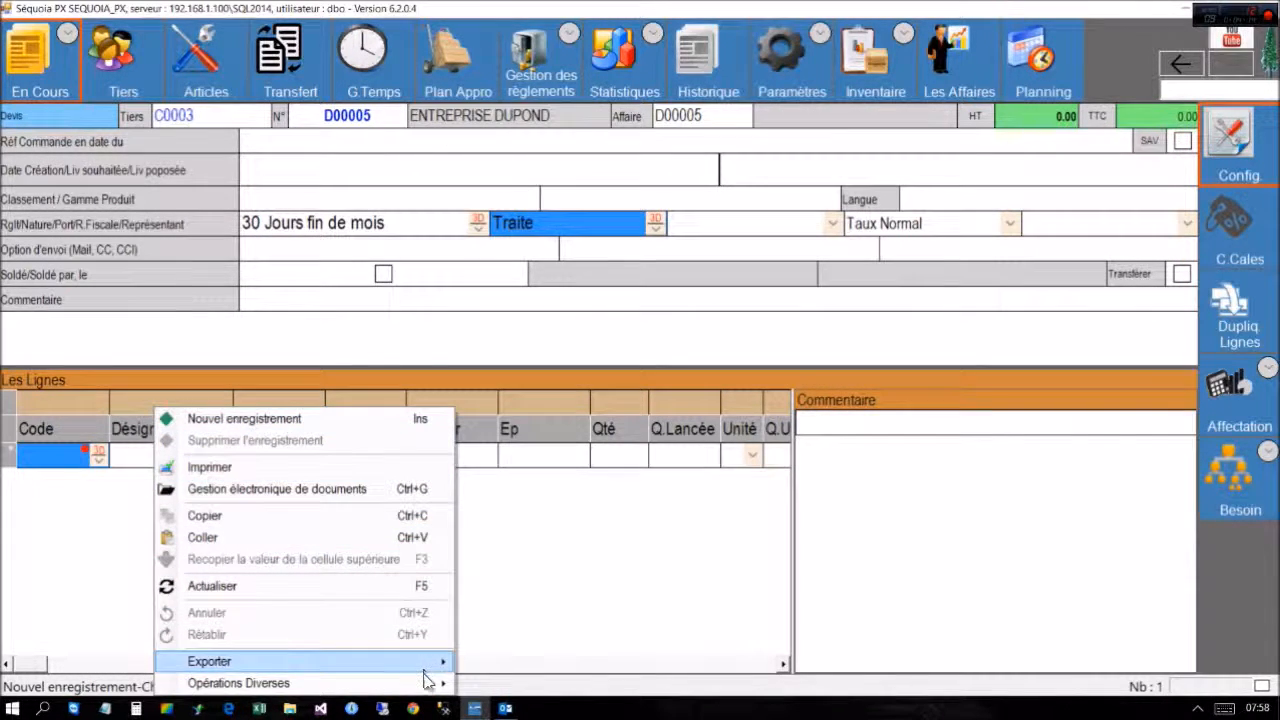
mouse_move(428, 684)
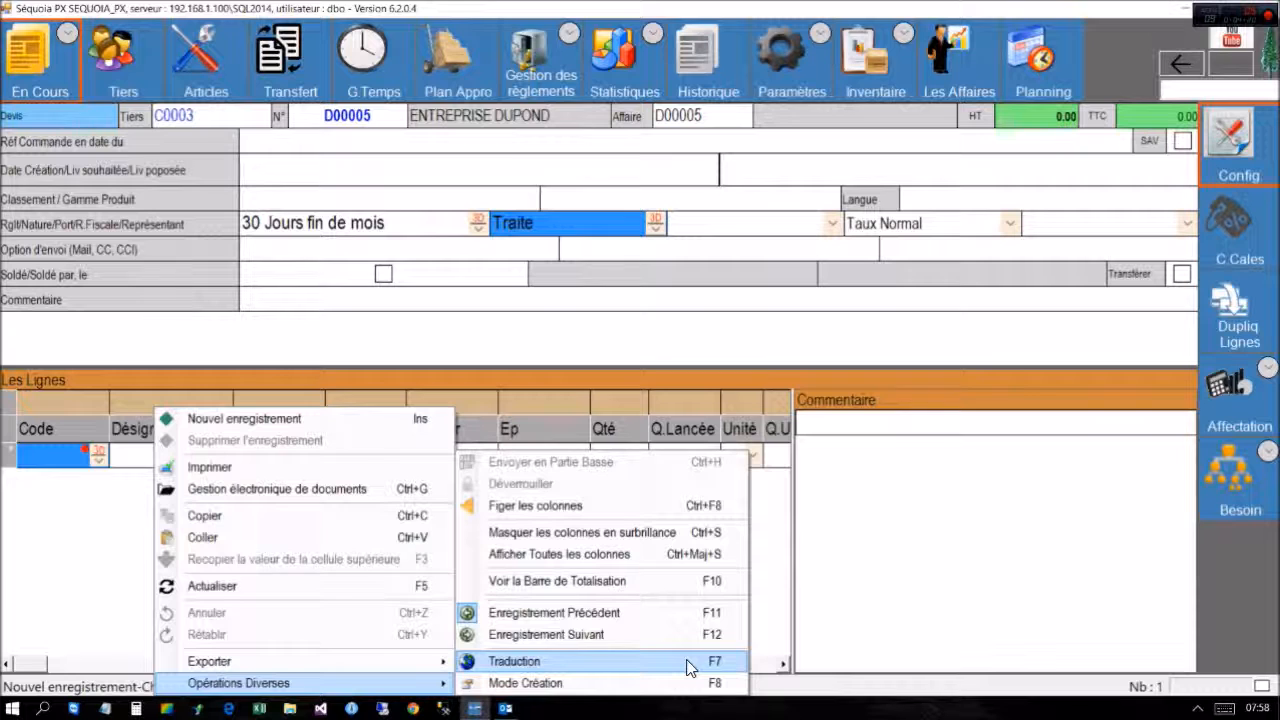
click(114, 456)
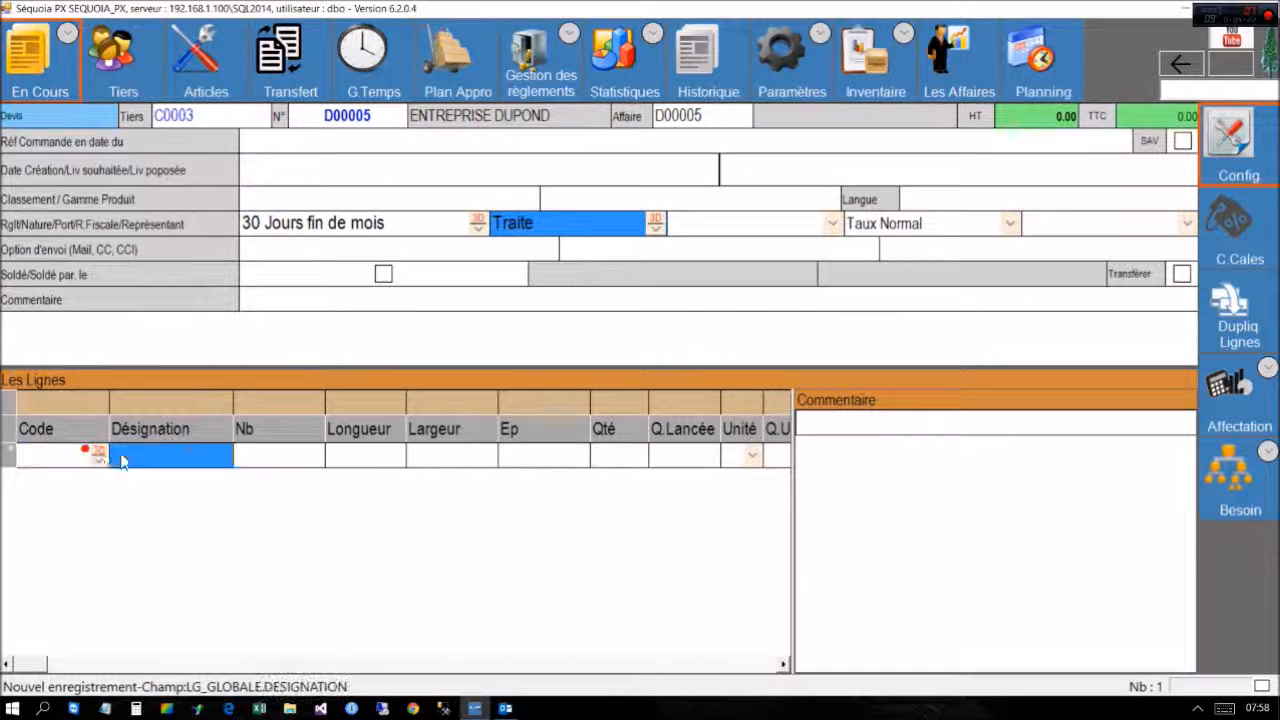
click(51, 454)
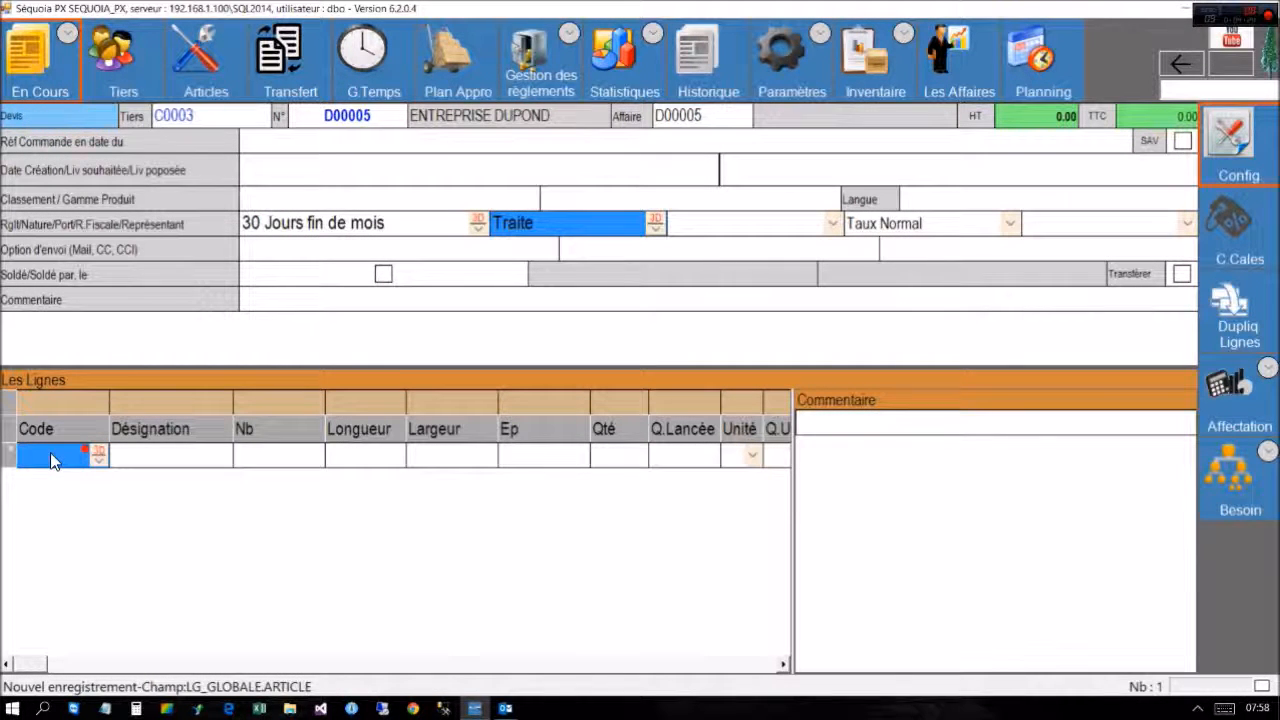
Select article 000005 "coulisse" from the article list for the first quote line.
click(50, 454)
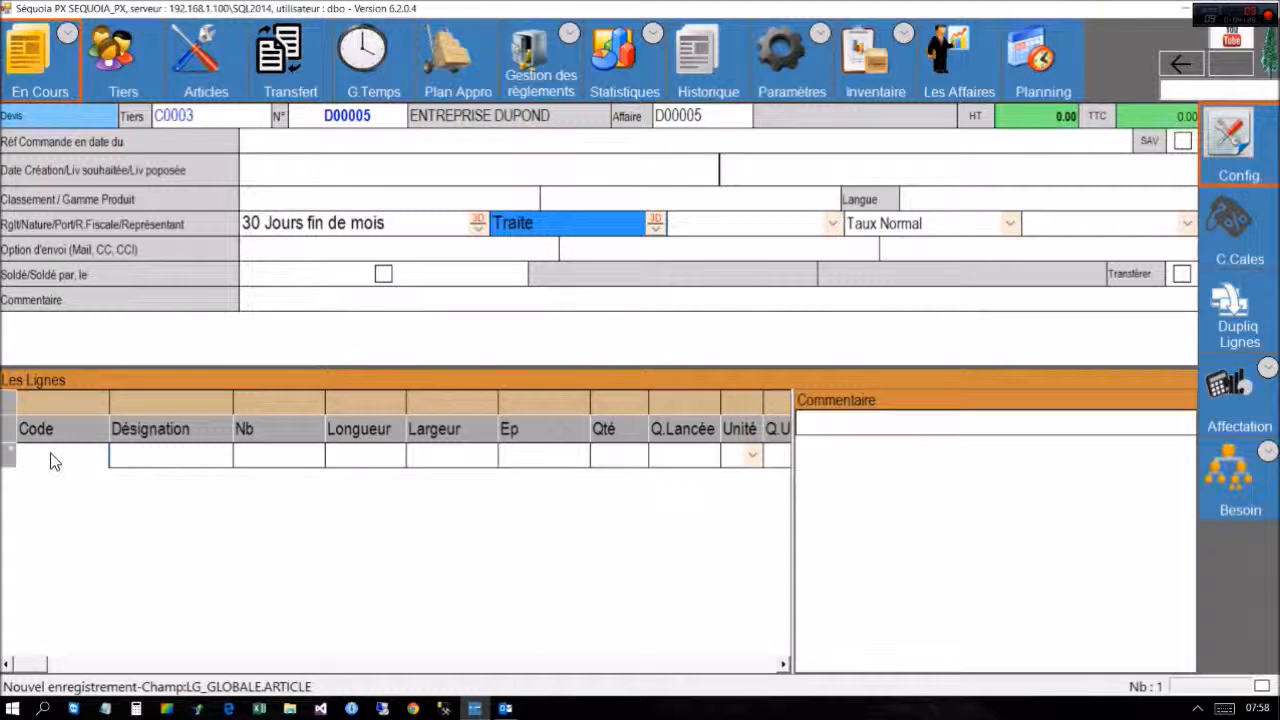
text(mp)
key(BackSpace)
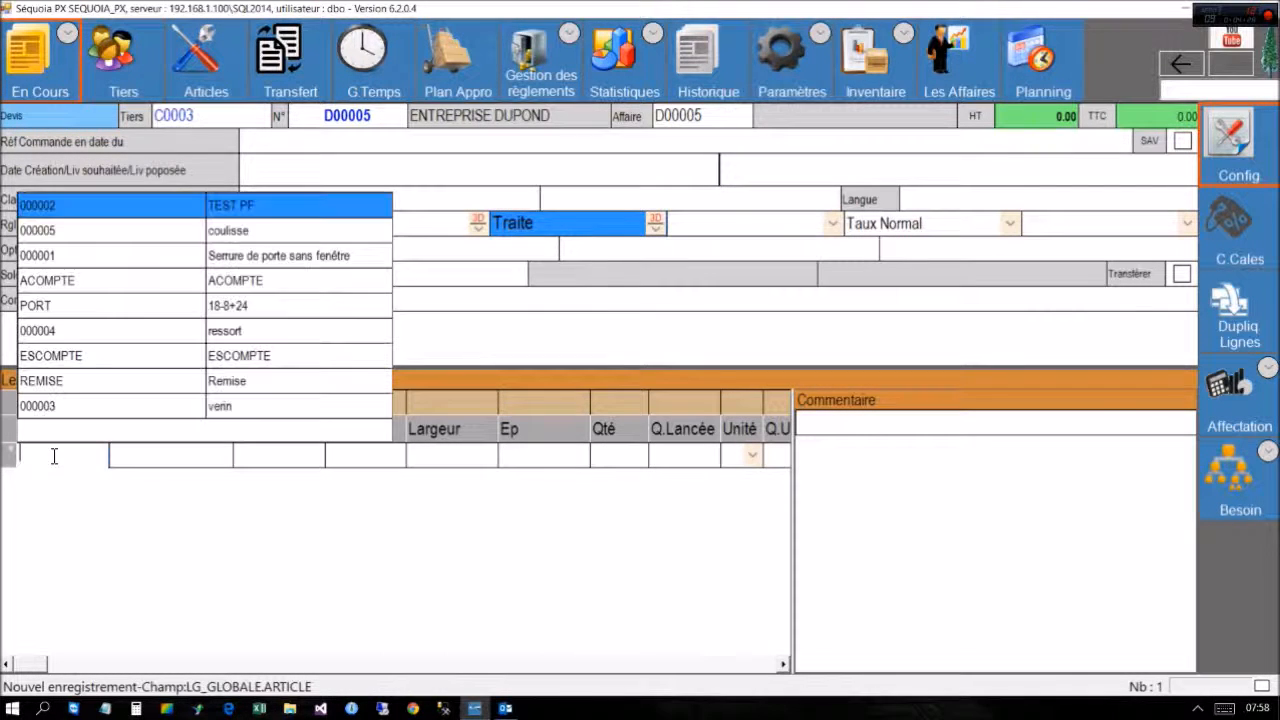
key(Down)
key(Down)
key(Up)
key(Return)
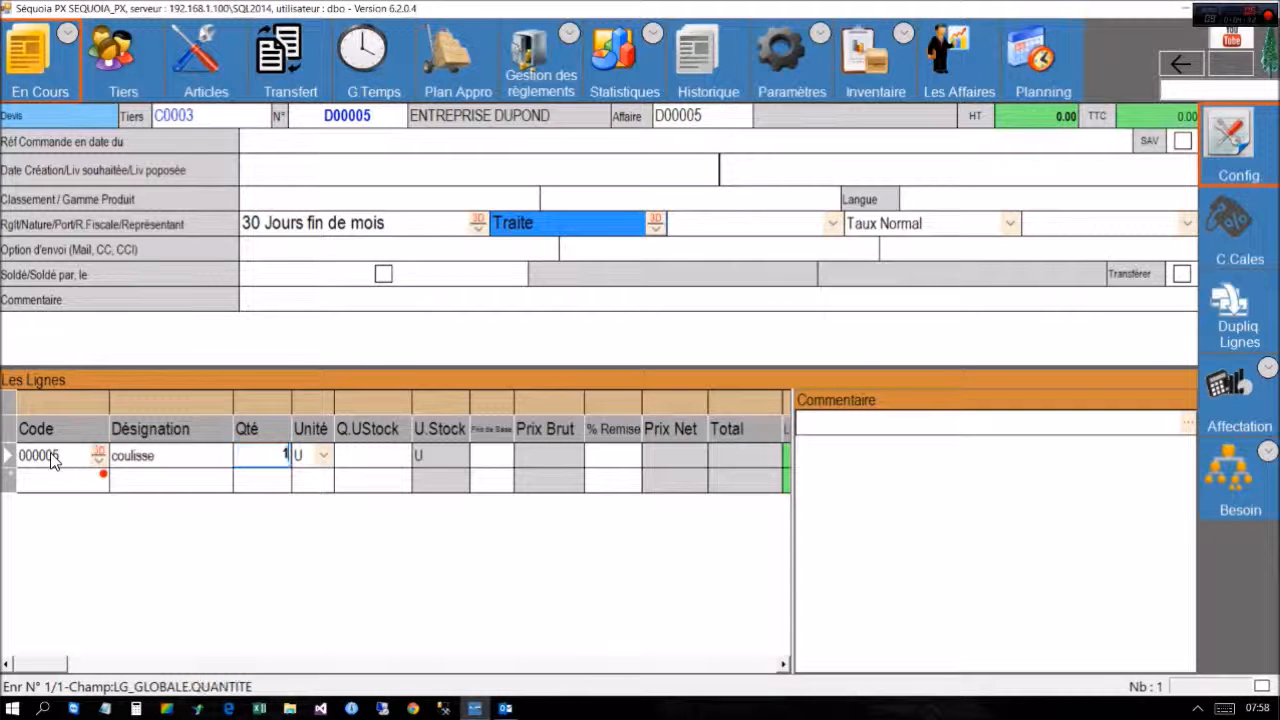
Set the coulisse line's quantity to 12 and its base price to 12.
text(12)
key(Return)
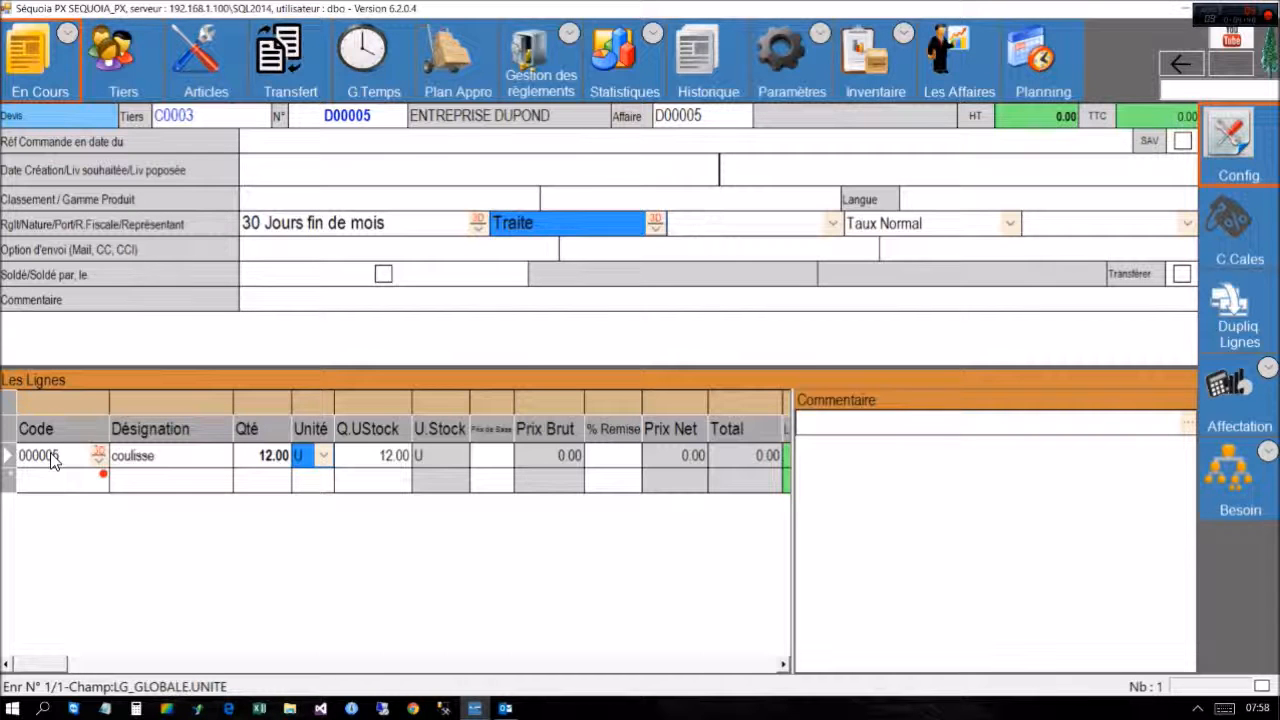
key(Tab)
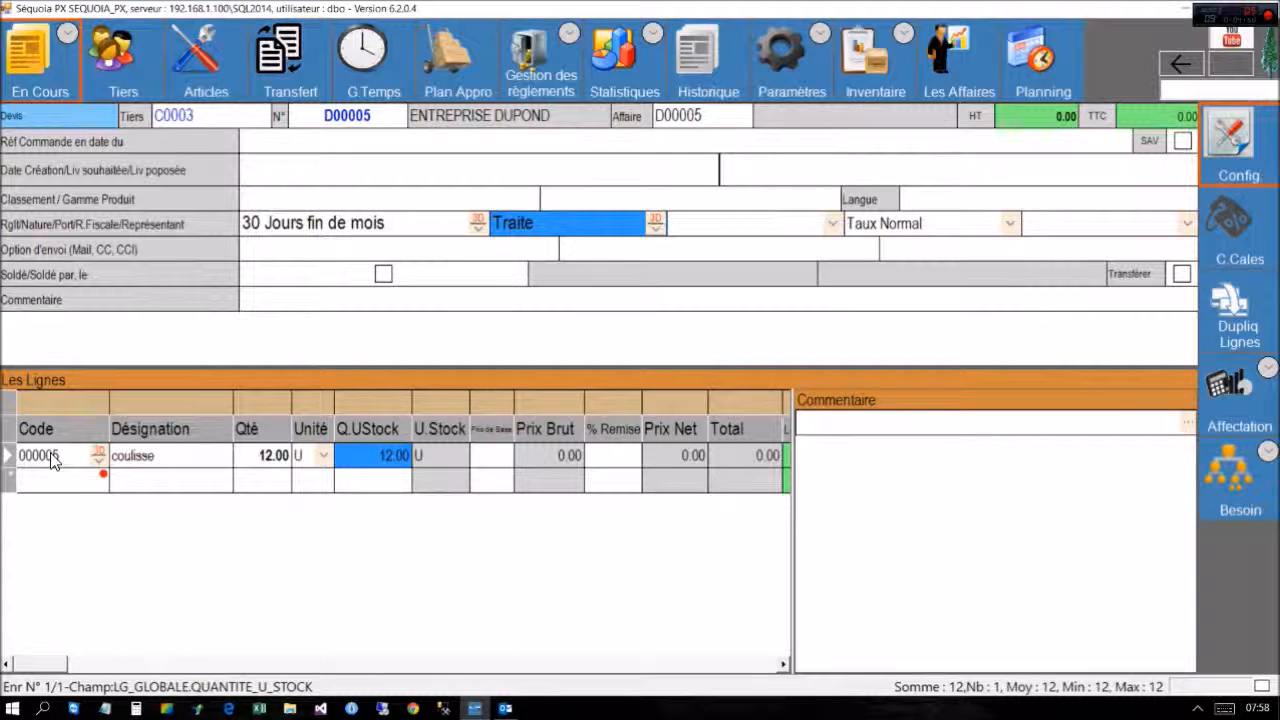
key(Tab)
text(12)
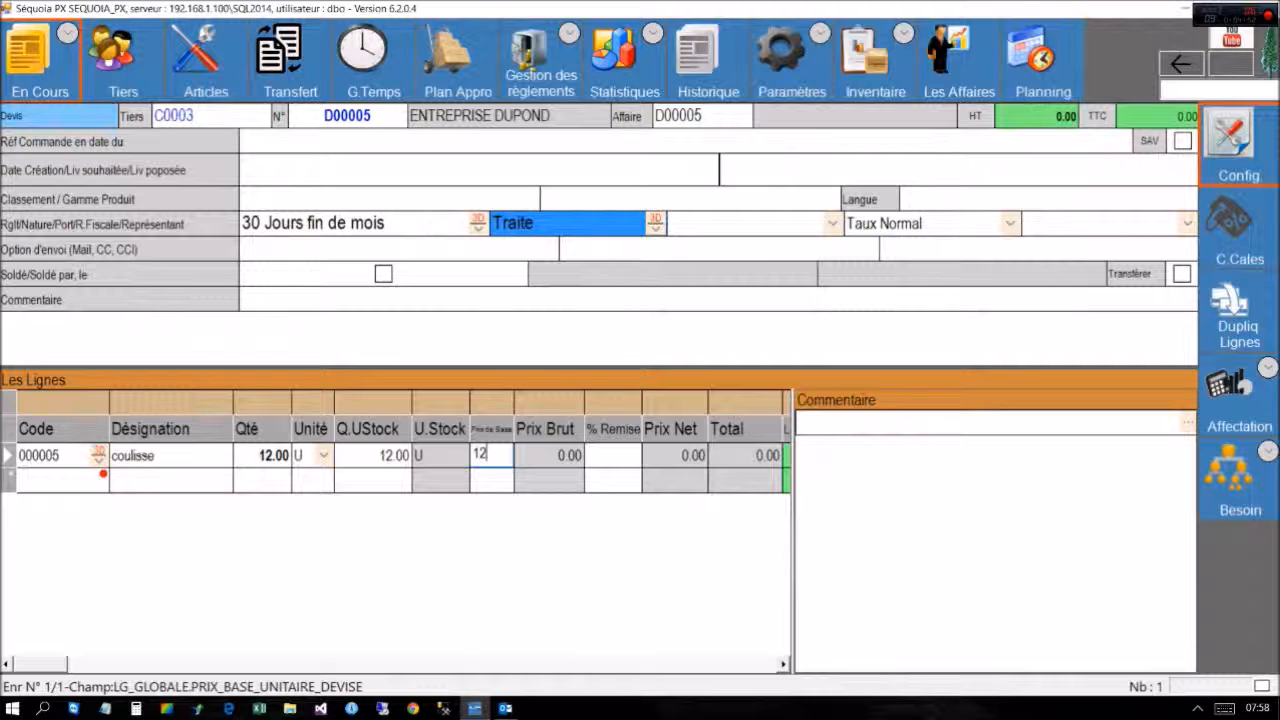
key(Tab)
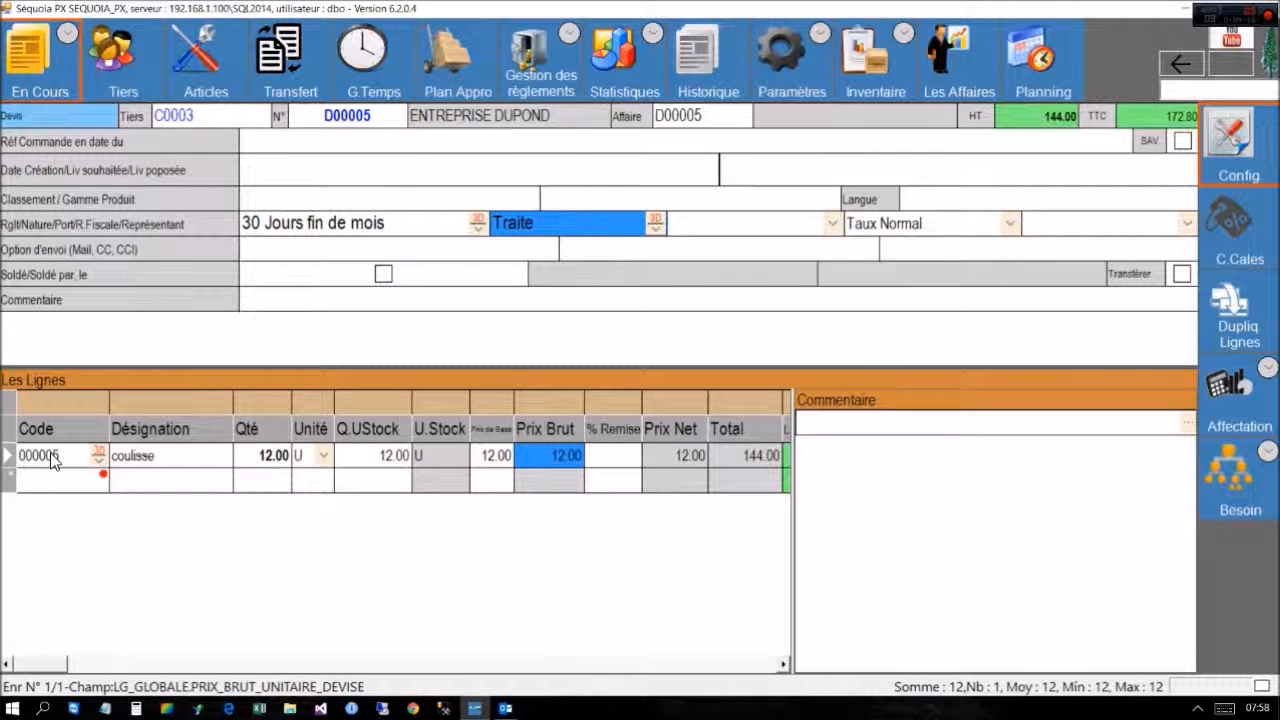
Start a second line, copy the article code from the cell above, and replace it with article 000001 "Serrure de porte sans fenêtre".
key(Down)
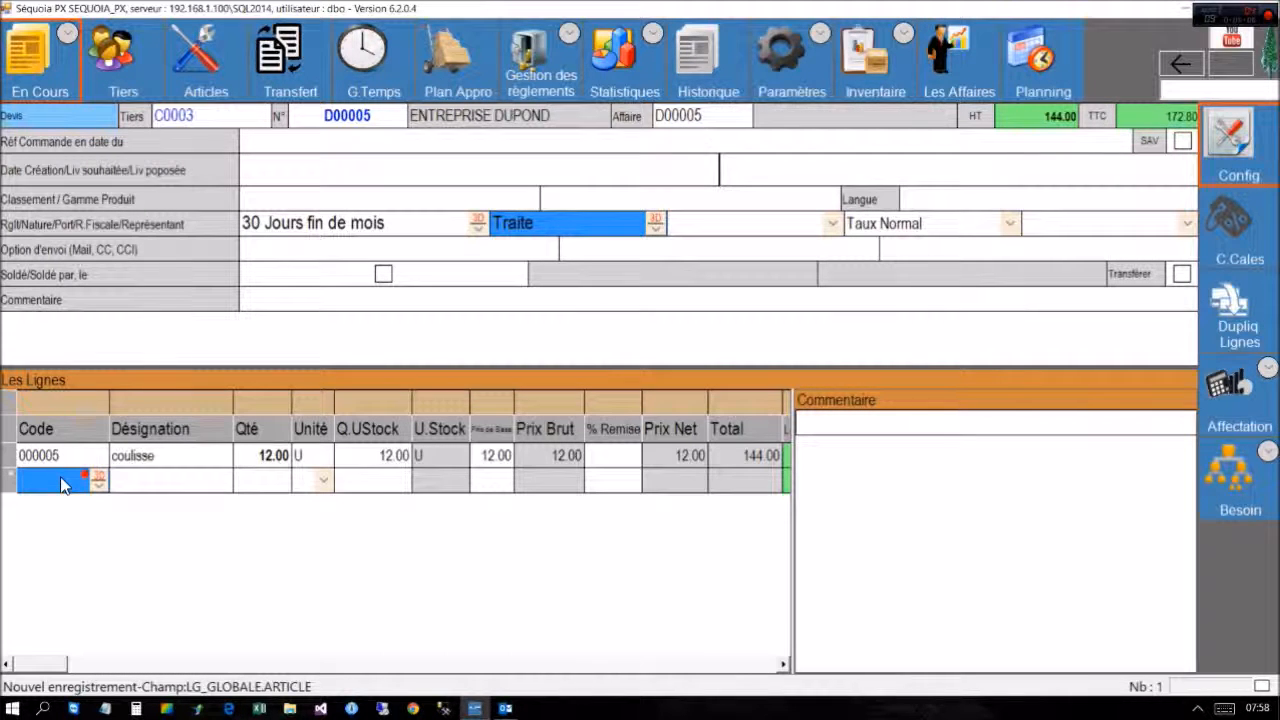
right_click(52, 478)
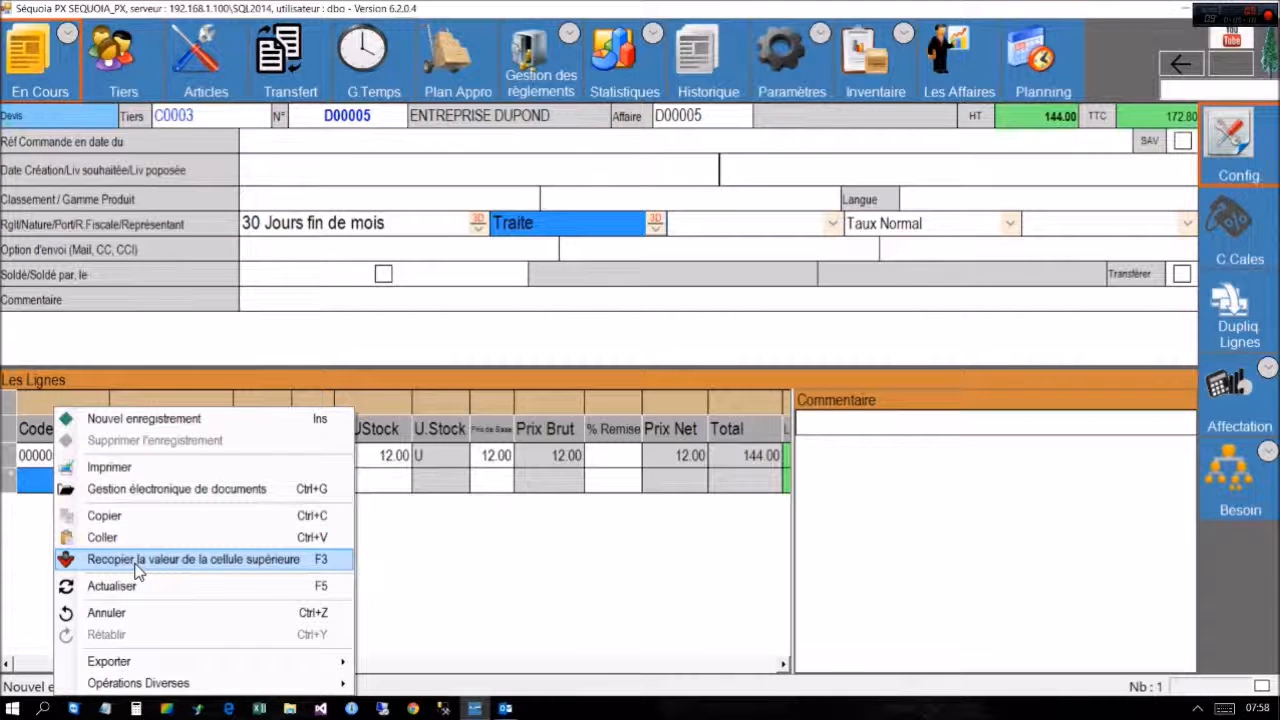
click(310, 560)
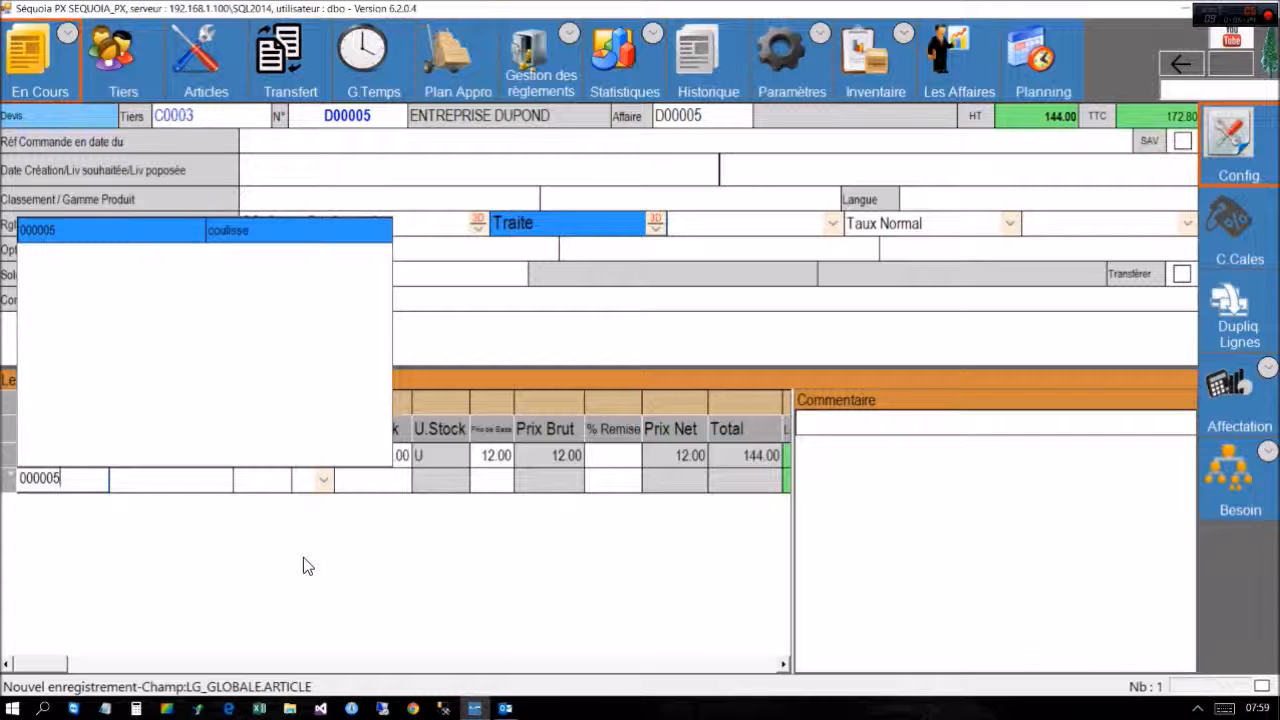
key(BackSpace)
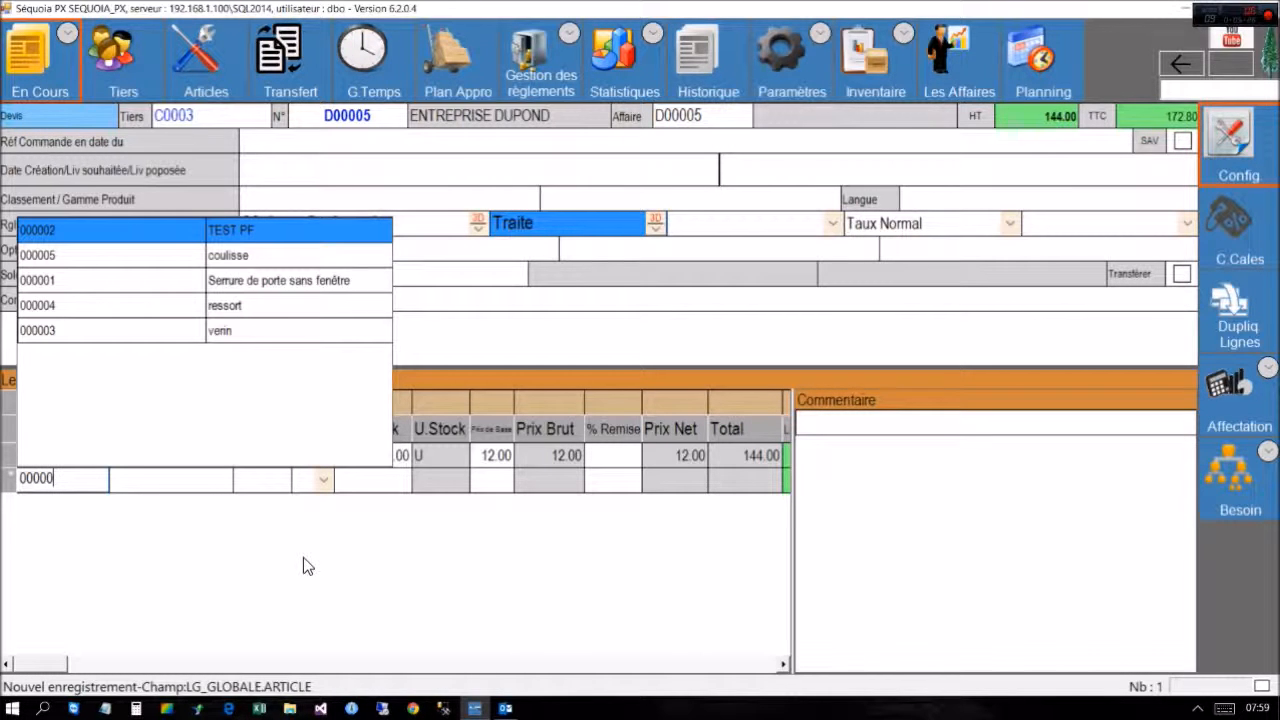
key(Down)
key(Down)
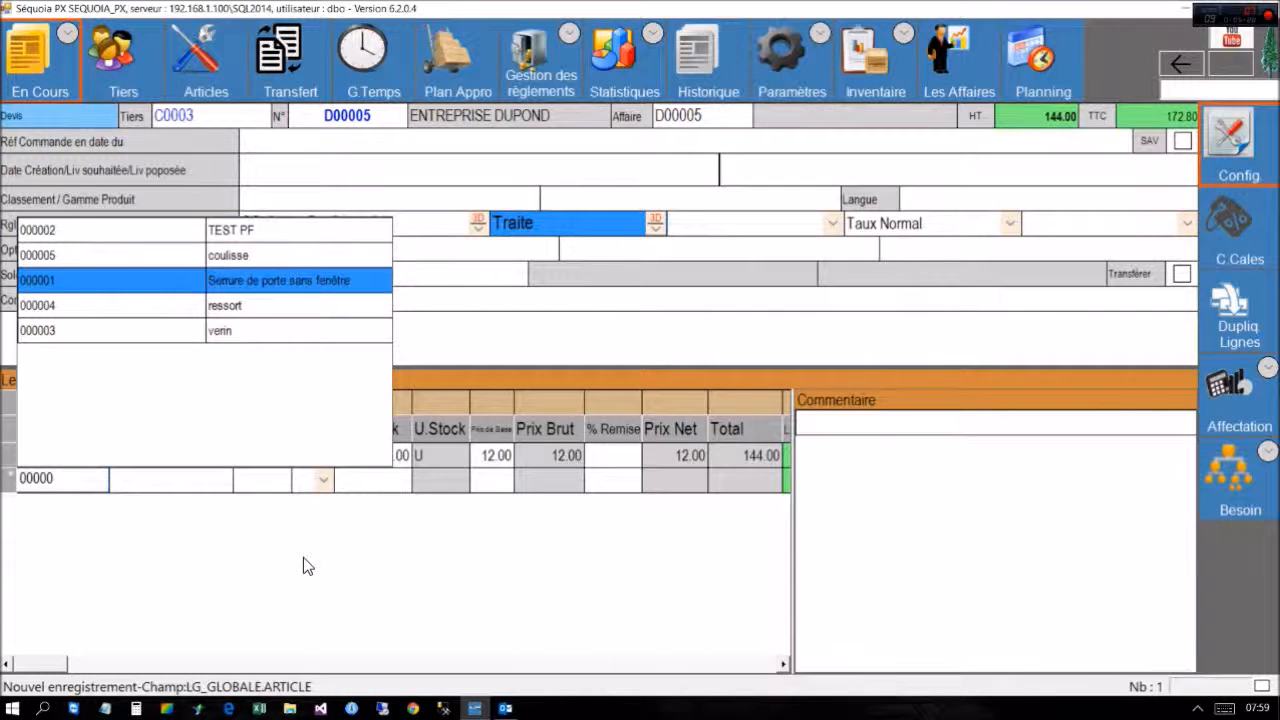
key(Return)
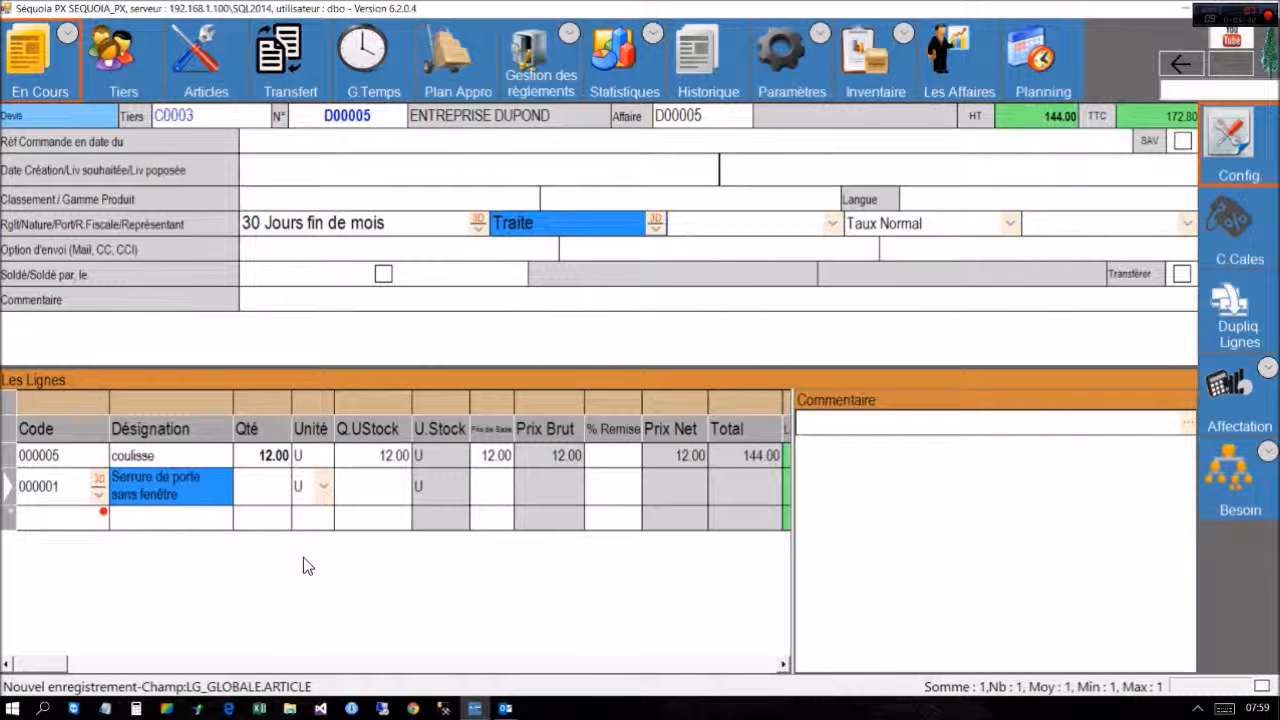
Set the quantity of the "Serrure de porte sans fenêtre" line to 12.
key(Return)
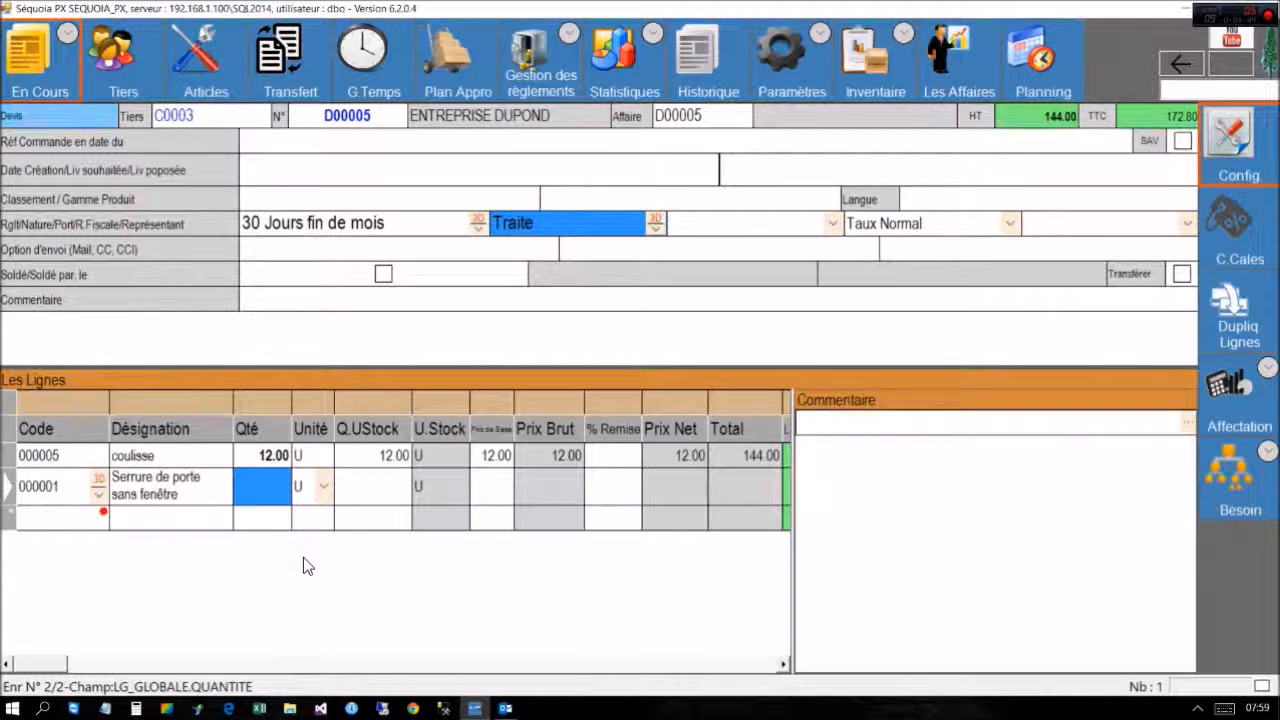
text(12)
key(Return)
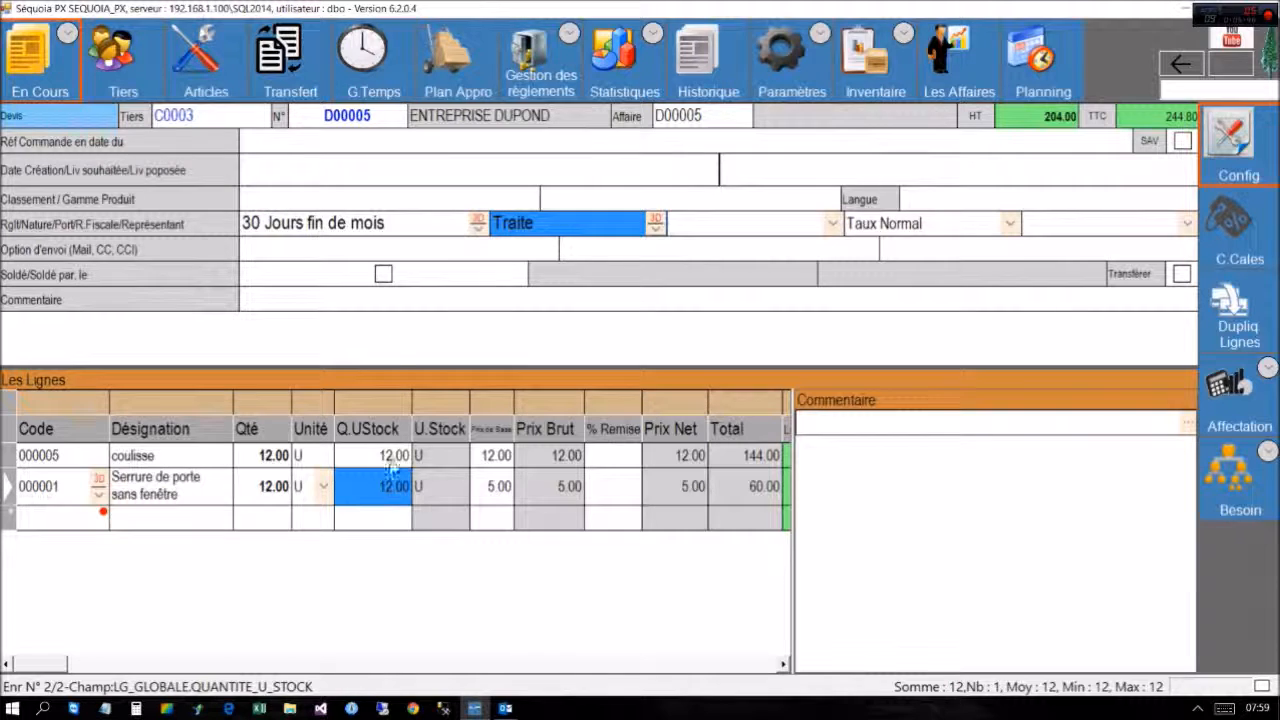
Preview the quote's printed document and return to the quote record.
click(636, 196)
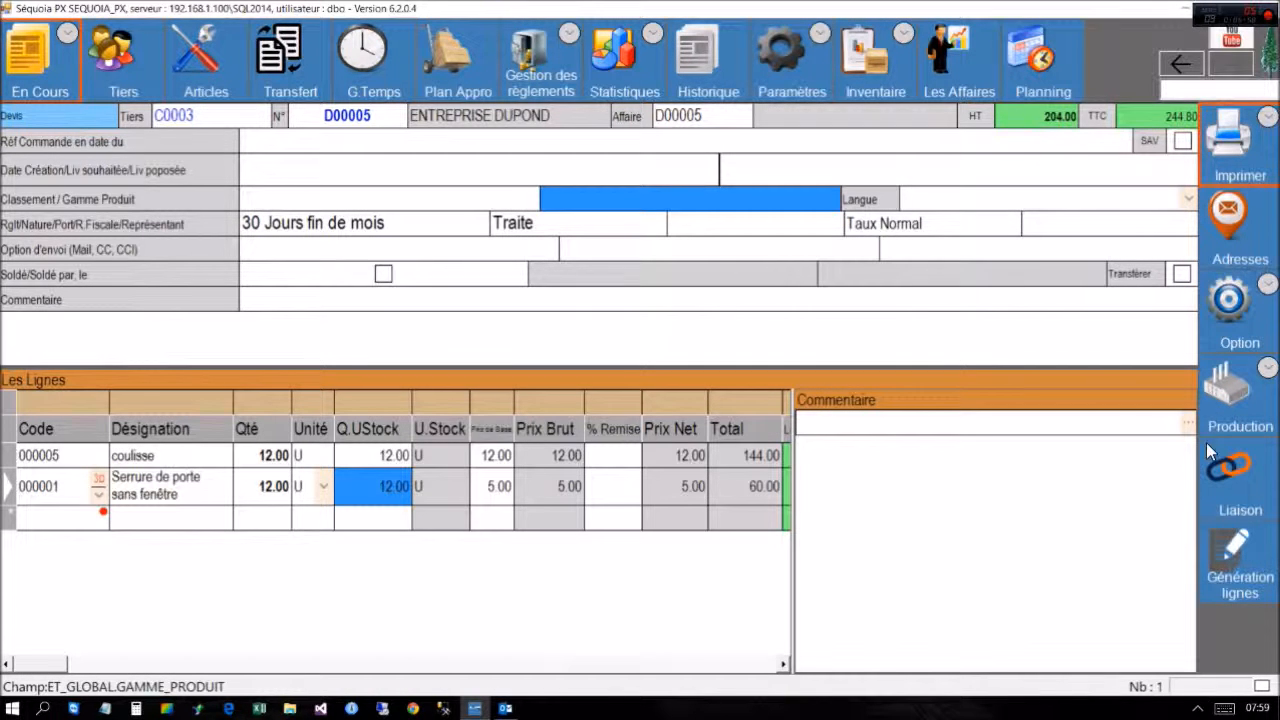
click(1232, 131)
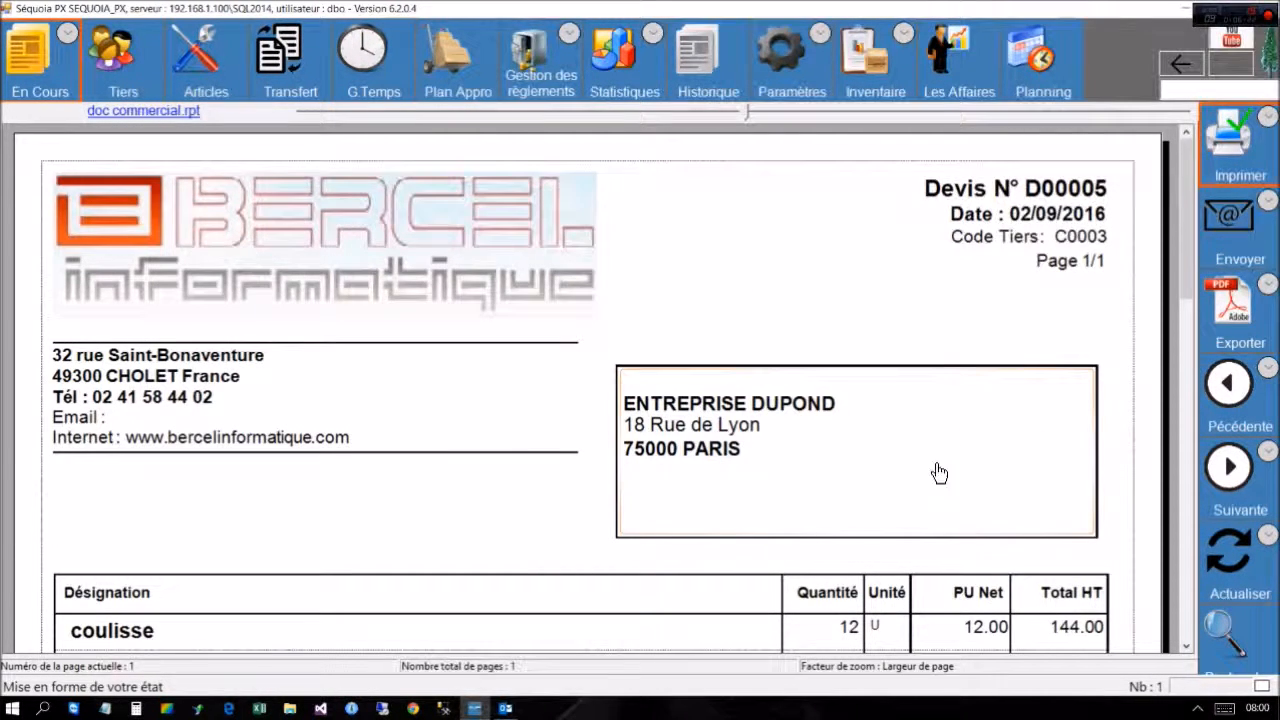
click(1192, 63)
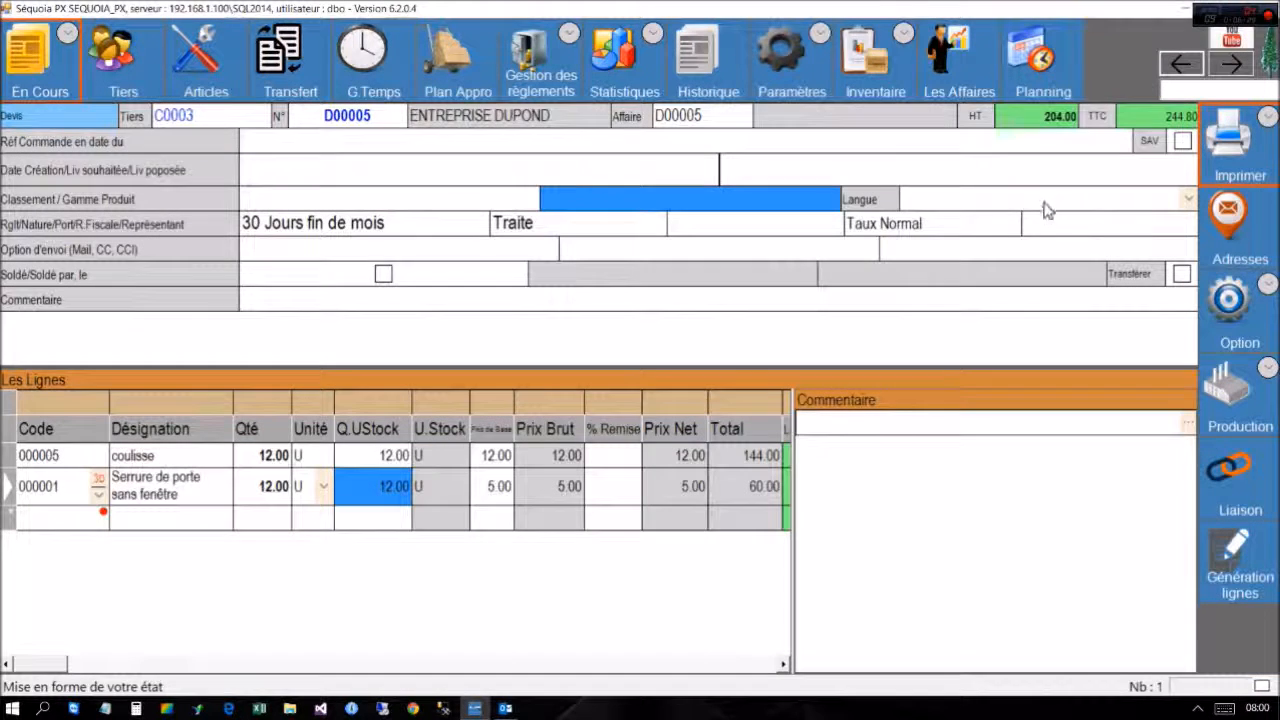
Show the quote and its print preview side by side and examine the document from header to totals.
click(1047, 205)
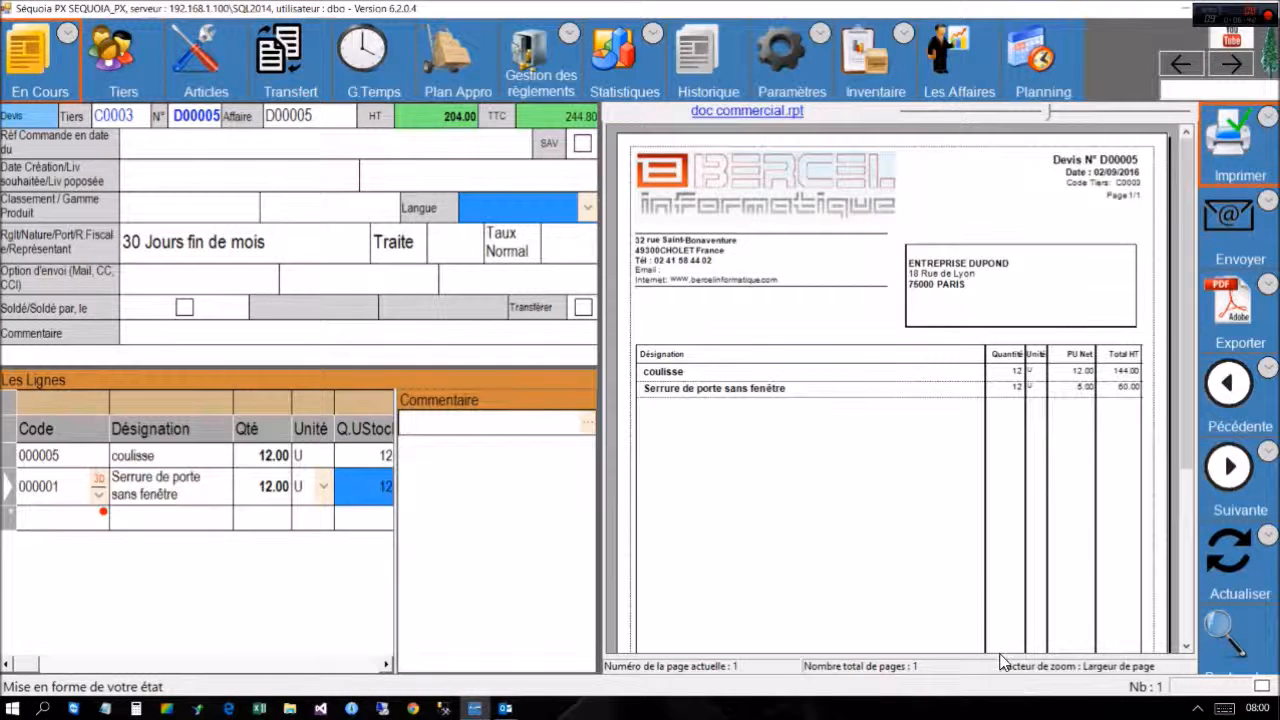
click(1186, 569)
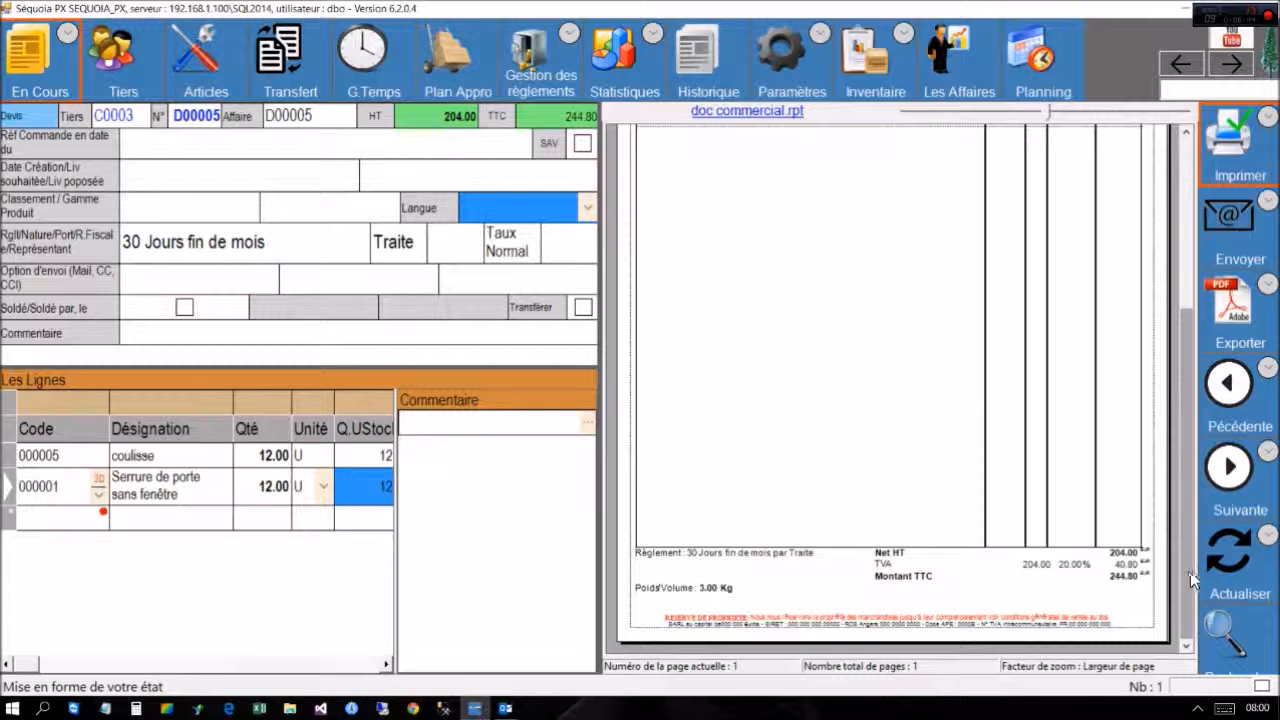
click(1184, 176)
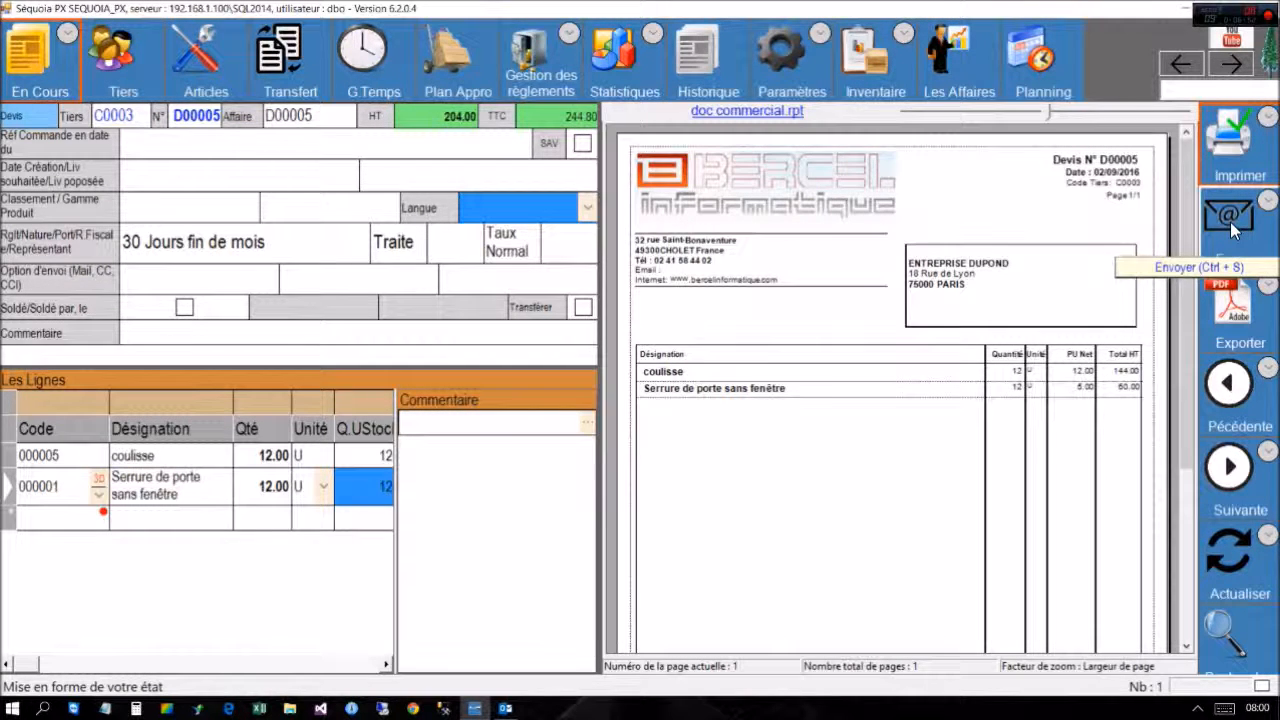
Examine the quote's e-mail and CC fields and the Imprimer action's mail parameters, including the message body, and close the properties.
click(172, 285)
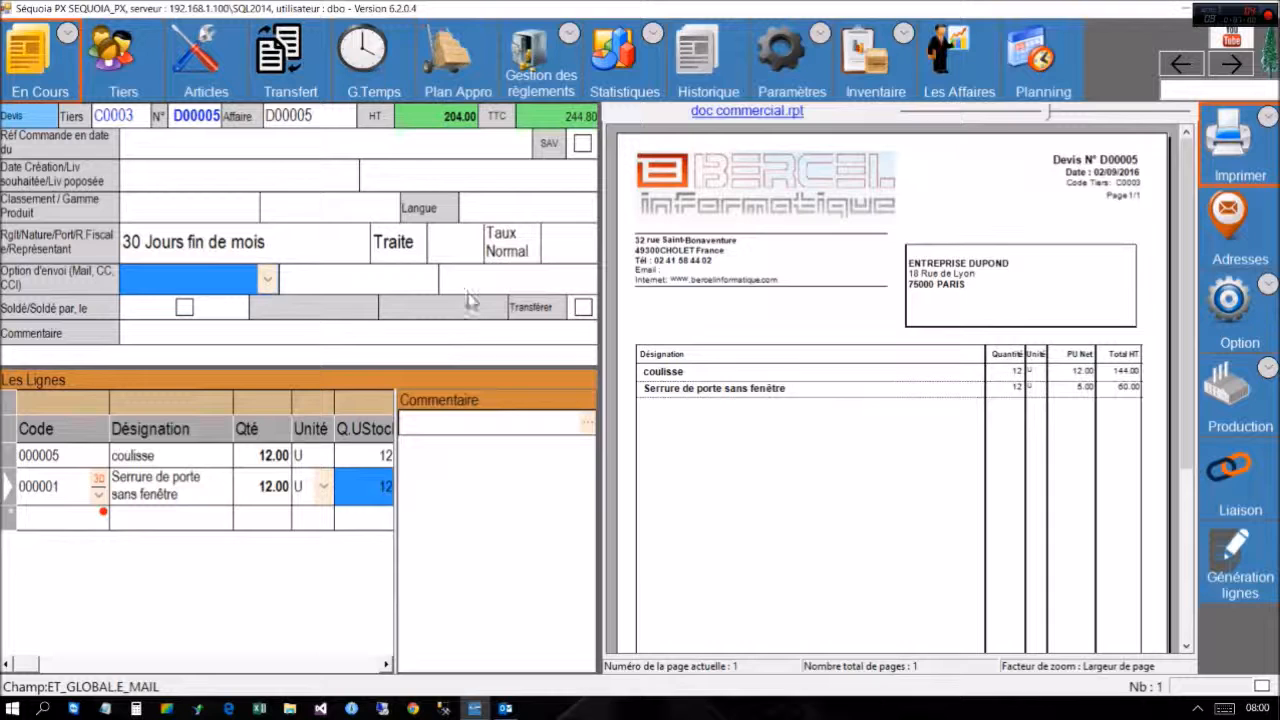
click(331, 284)
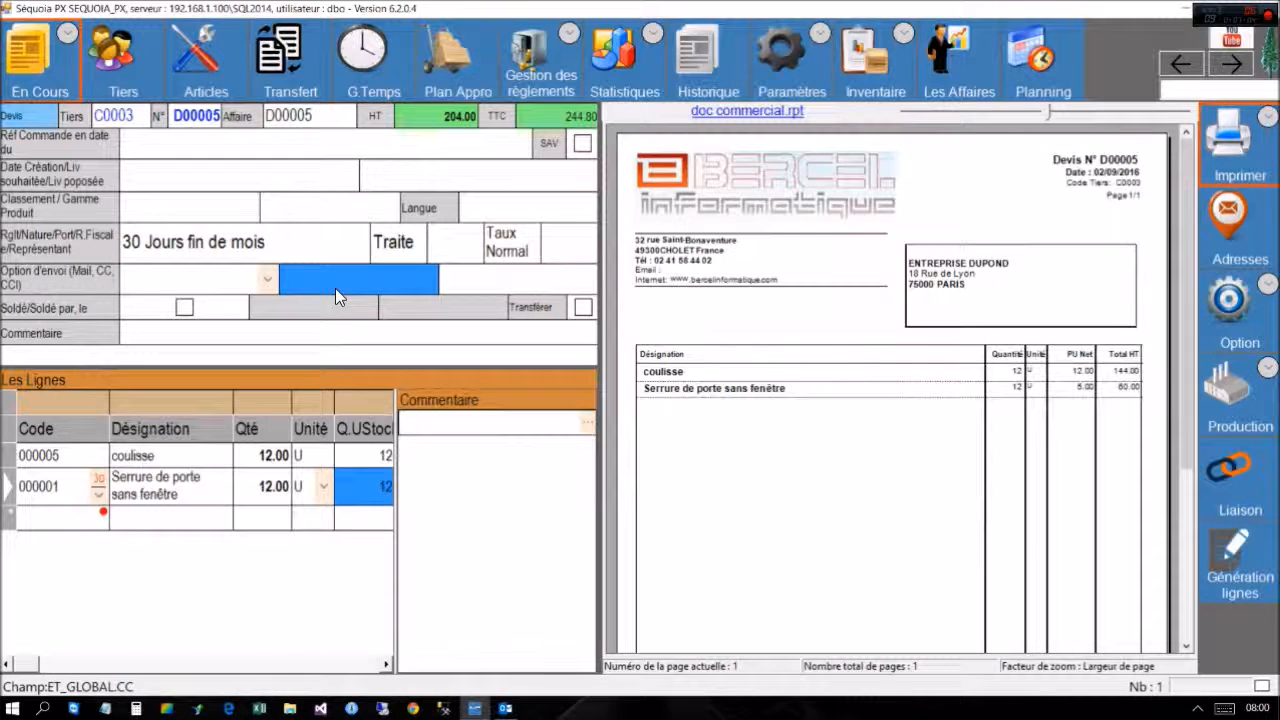
right_click(1234, 136)
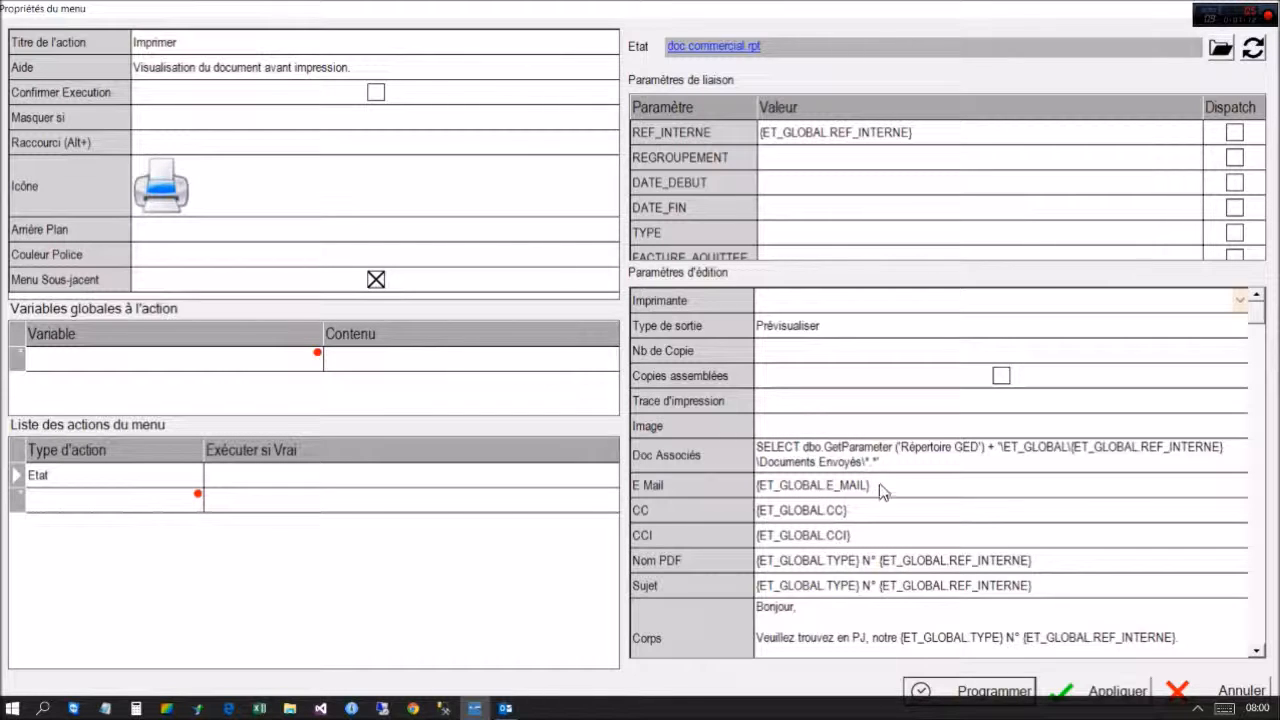
click(856, 642)
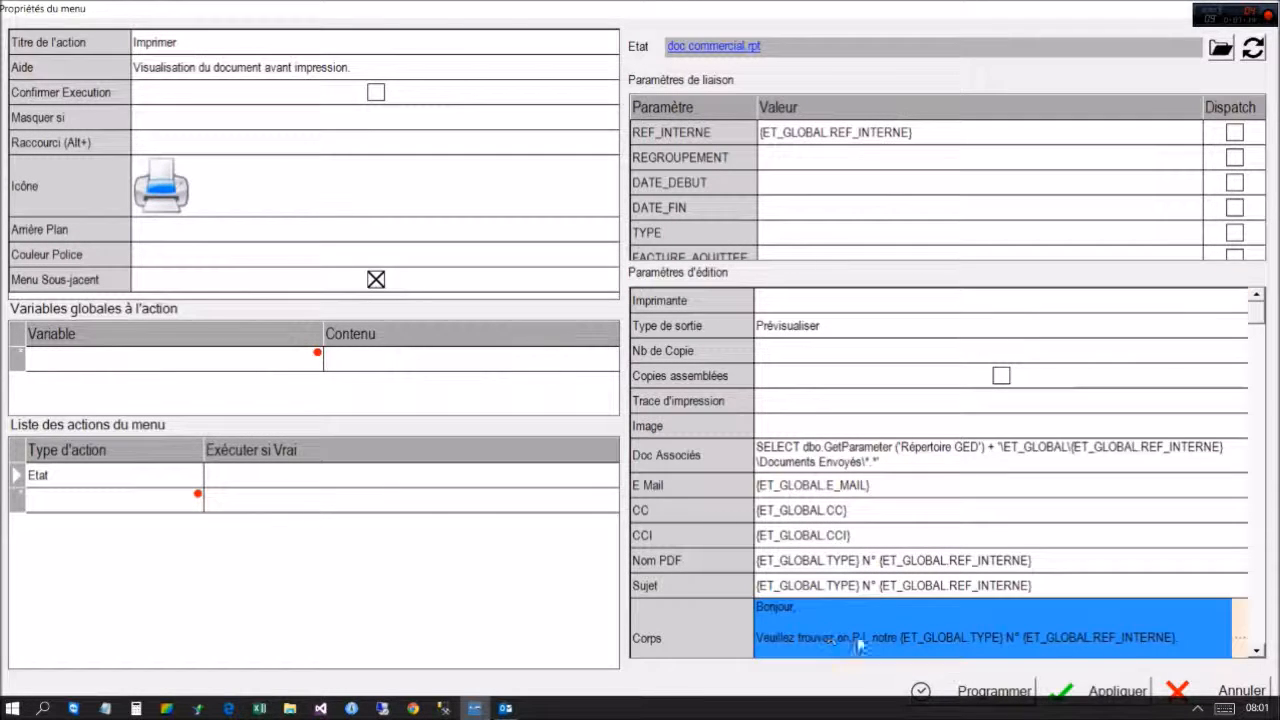
click(1240, 630)
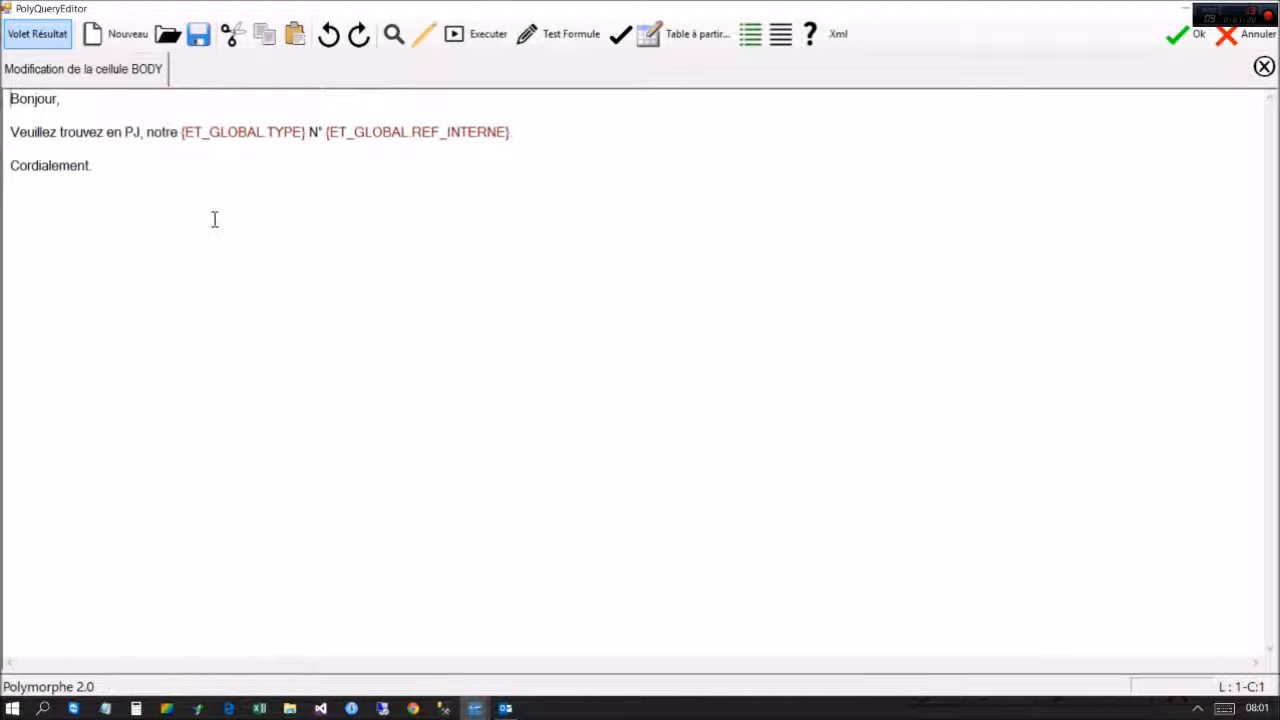
click(1255, 40)
click(1114, 698)
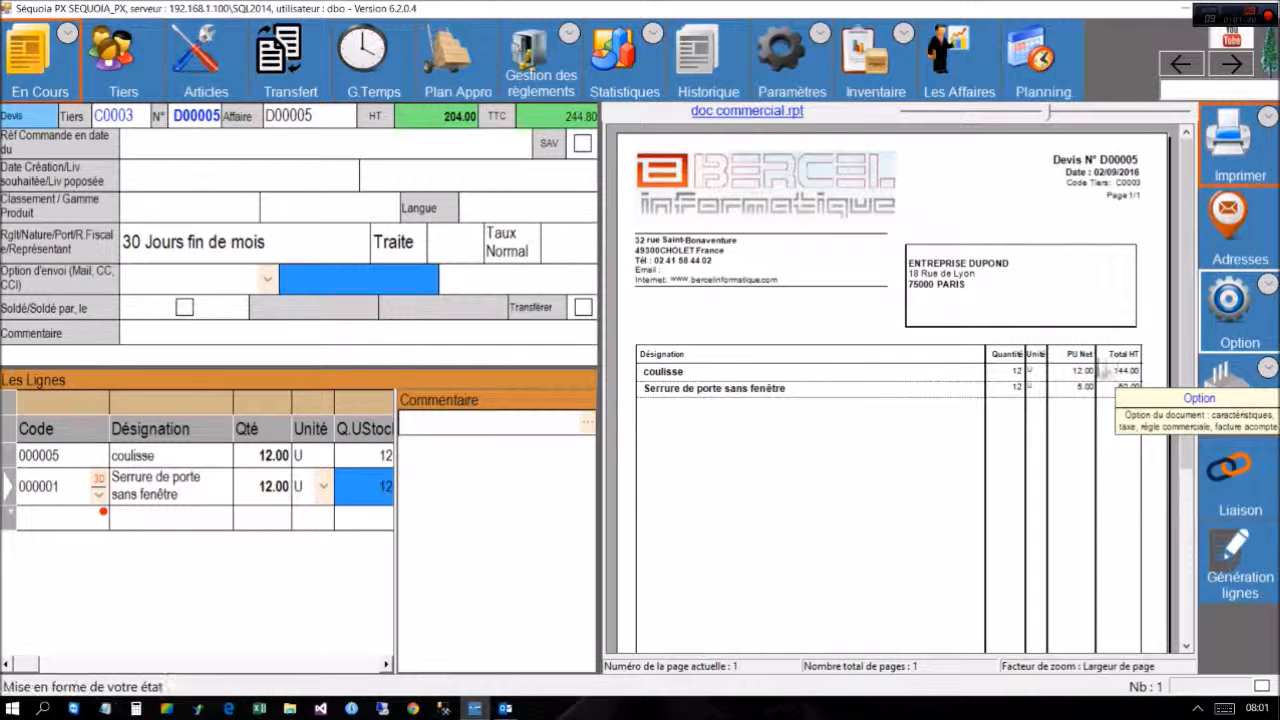
Reopen the quote's print preview in a single full-width view and review the additional print commands.
click(1218, 150)
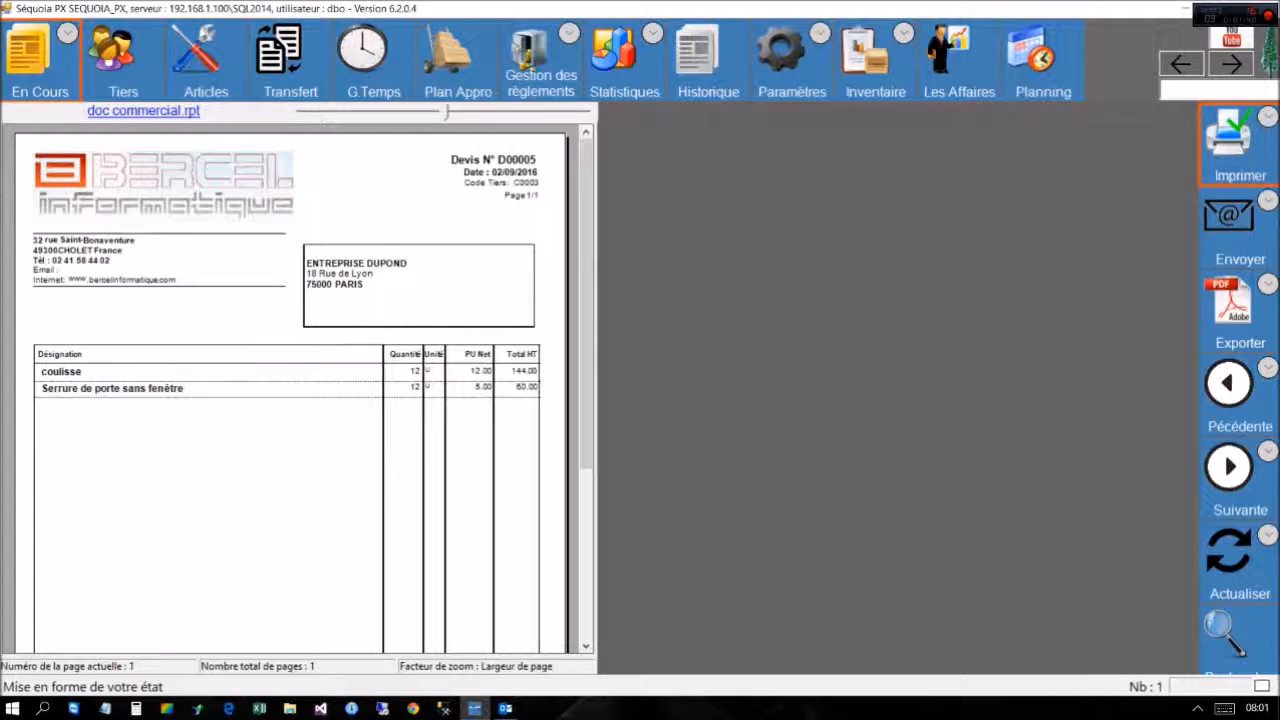
click(1263, 687)
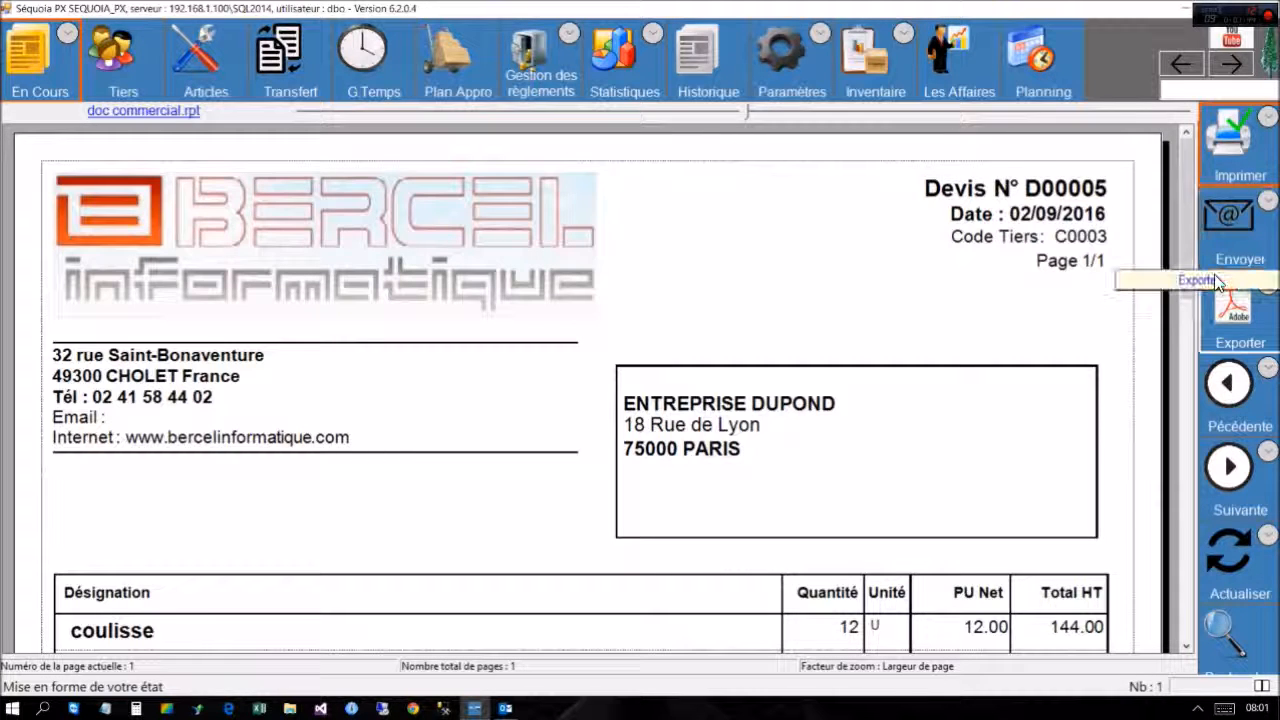
click(1267, 117)
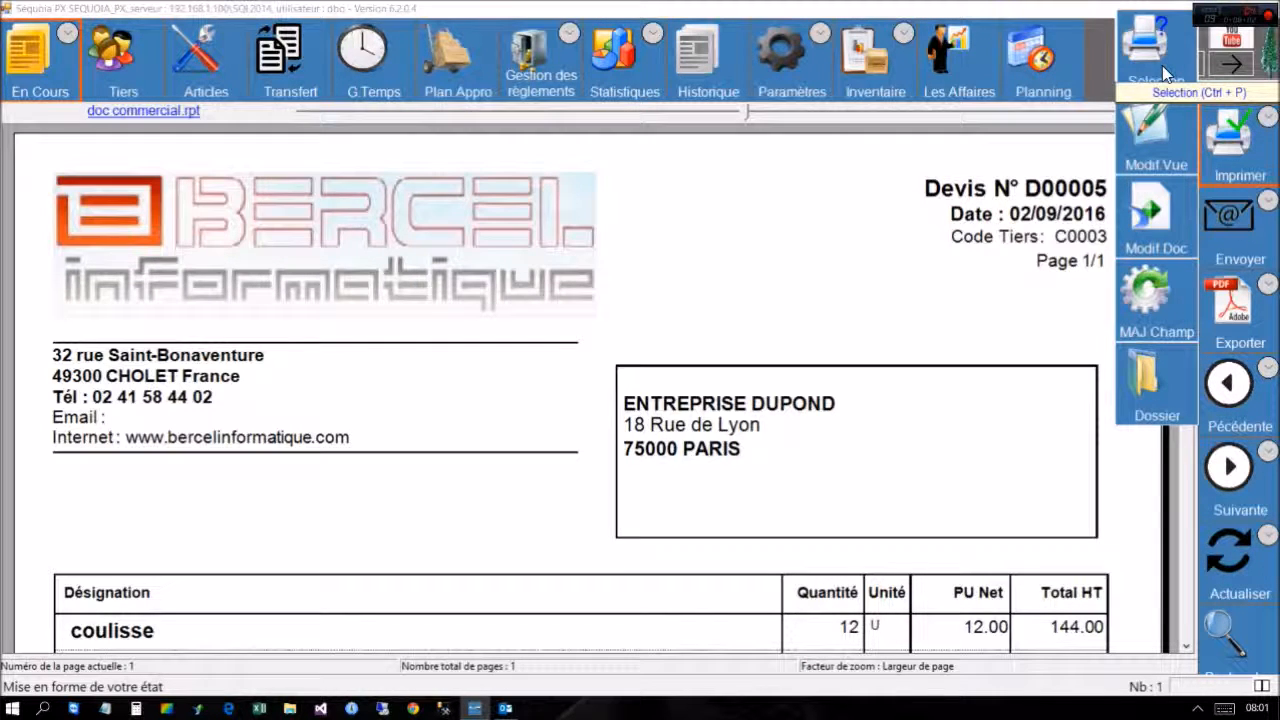
click(1010, 264)
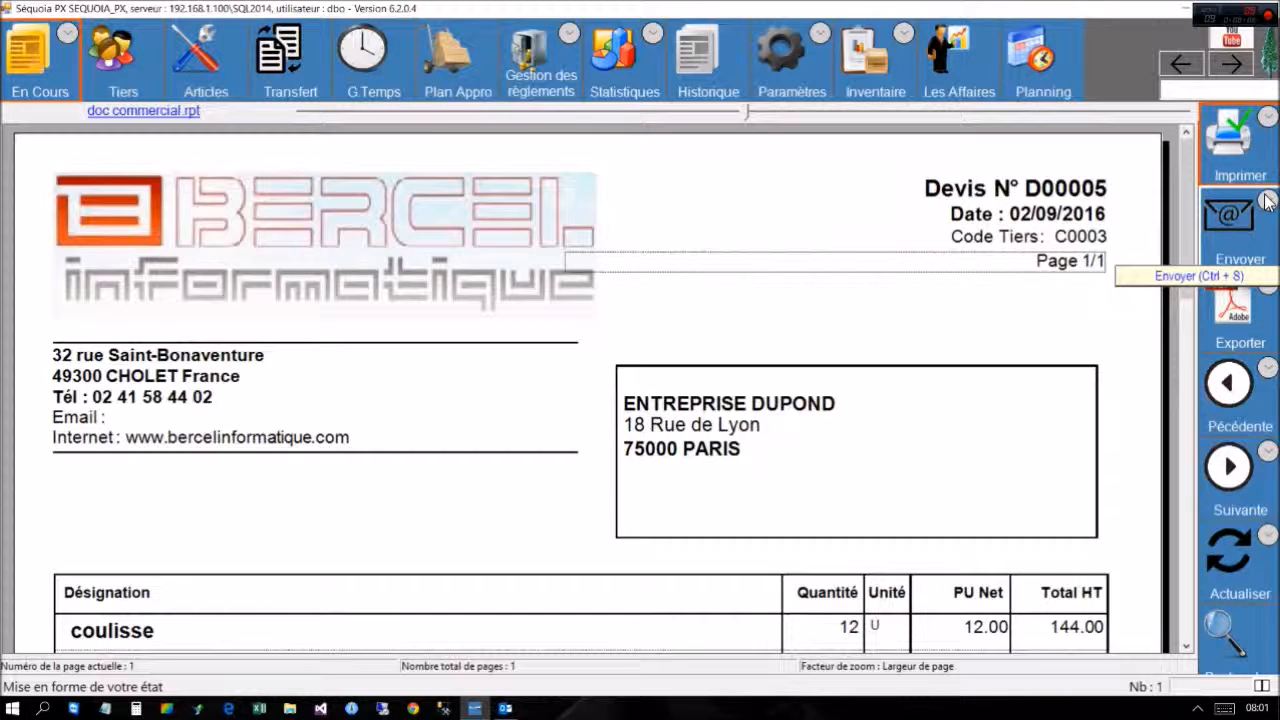
Review the additional commands for sending and exporting the previewed quote, and look through its page.
click(1266, 203)
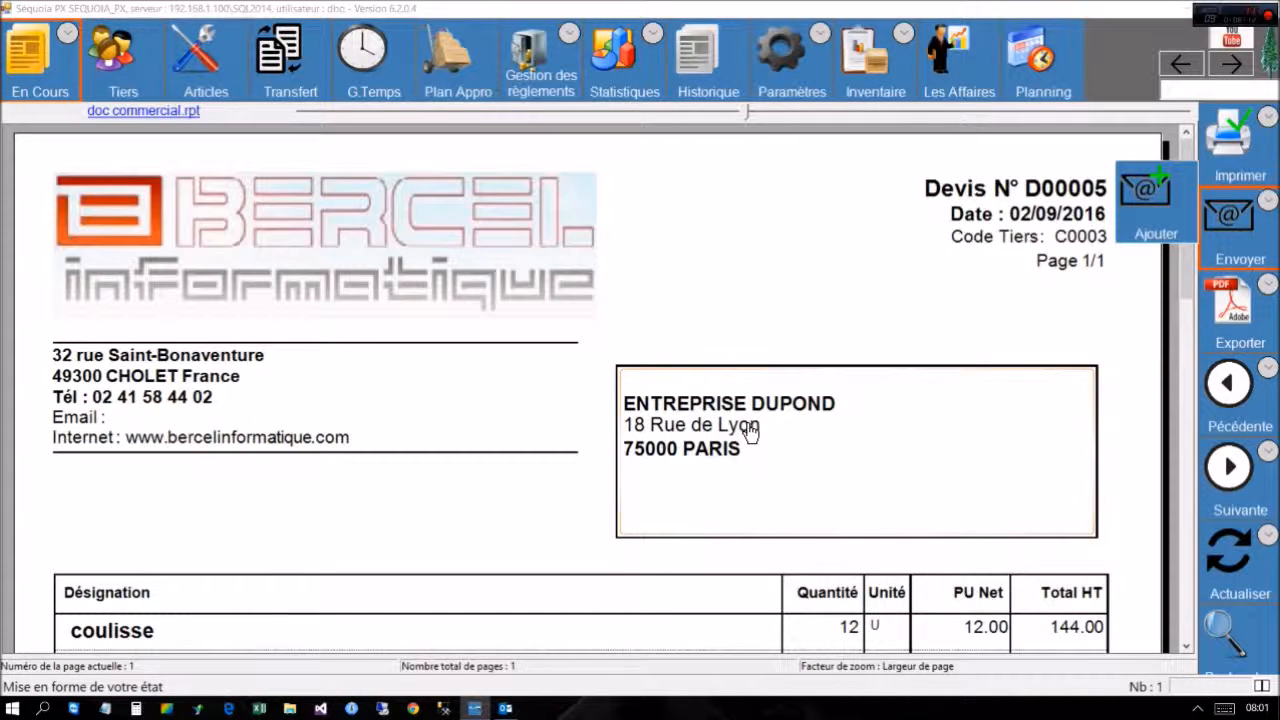
mouse_move(512, 716)
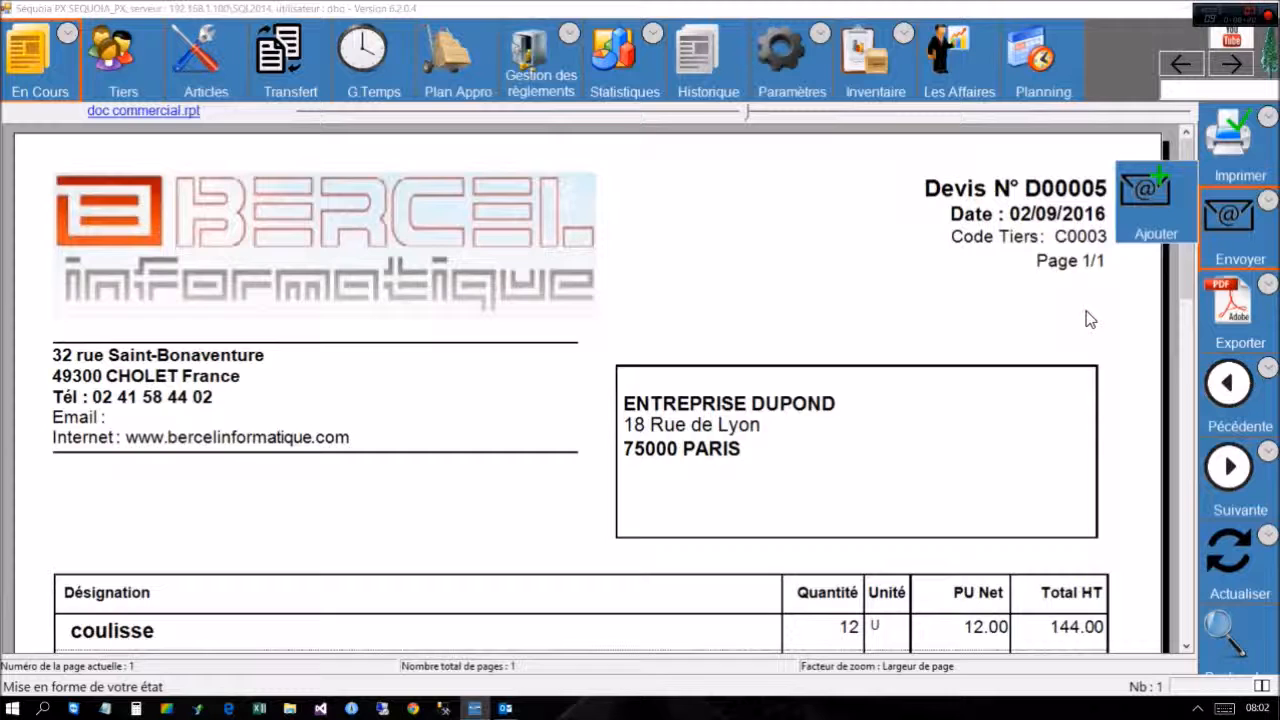
click(1268, 285)
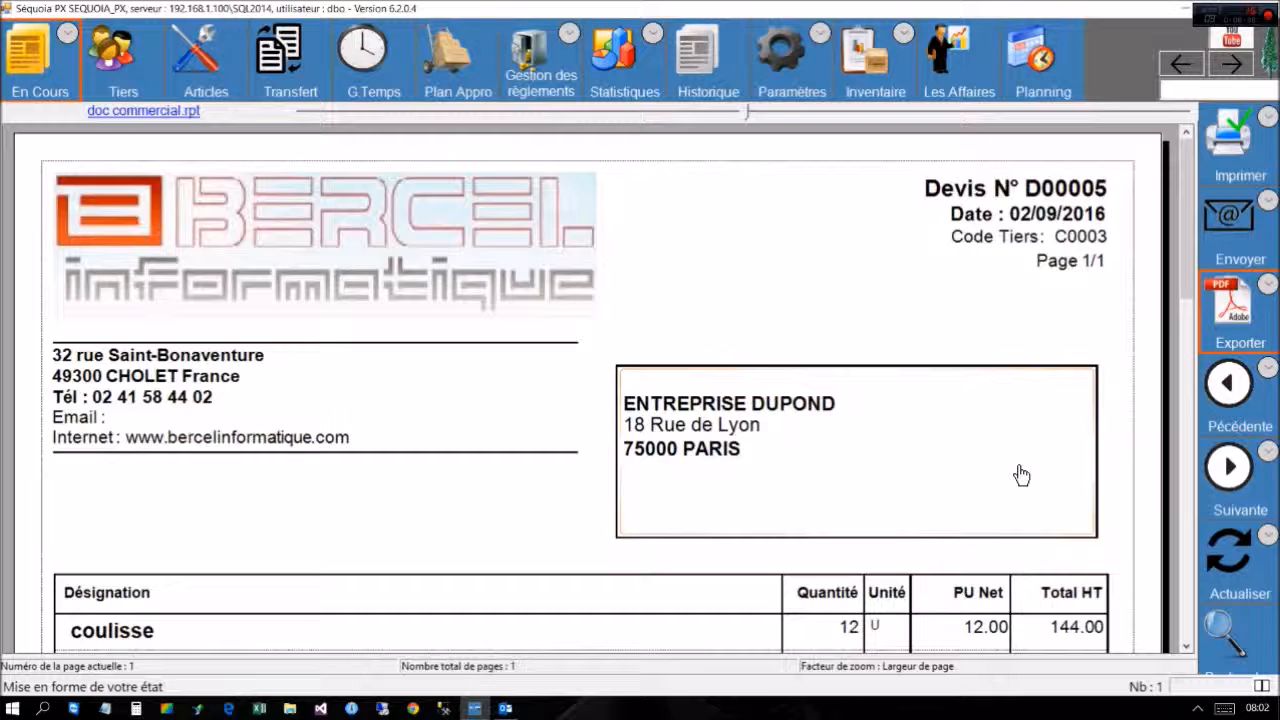
scroll(1015, 477, down, 3)
scroll(1020, 477, up, 3)
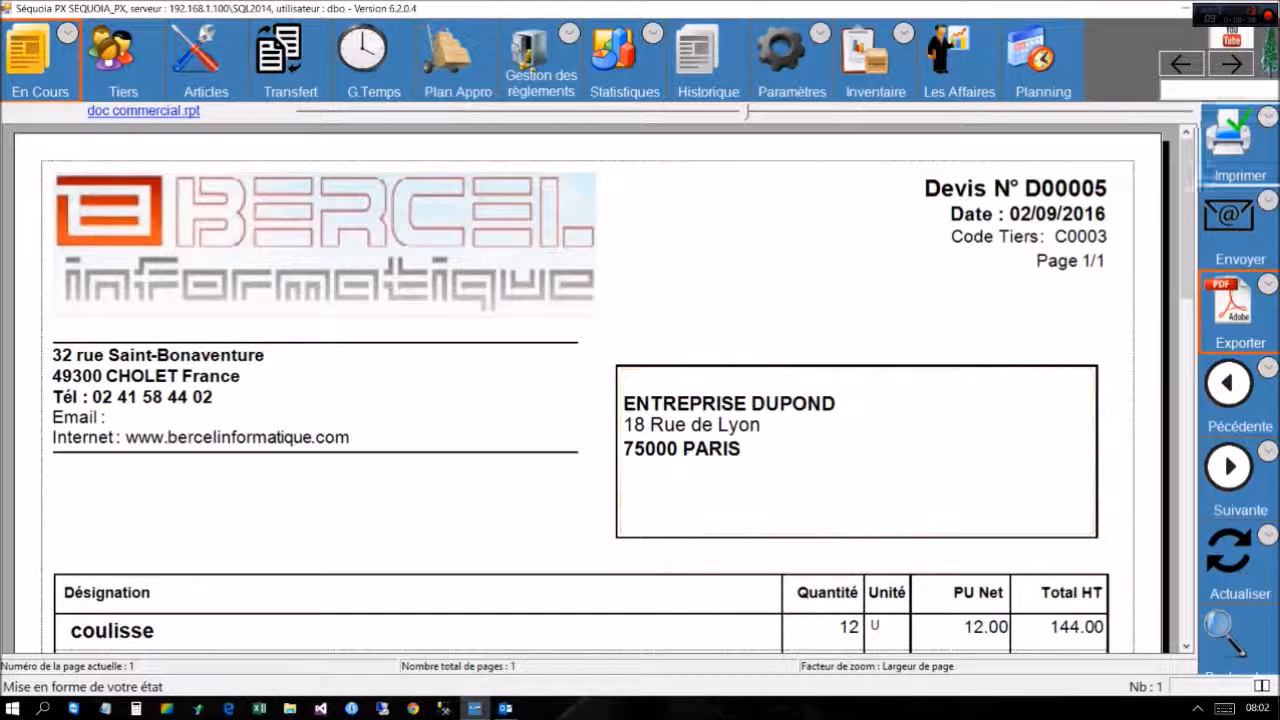
Show and hide the second screen beside the print preview, and return to the quote form.
click(1262, 687)
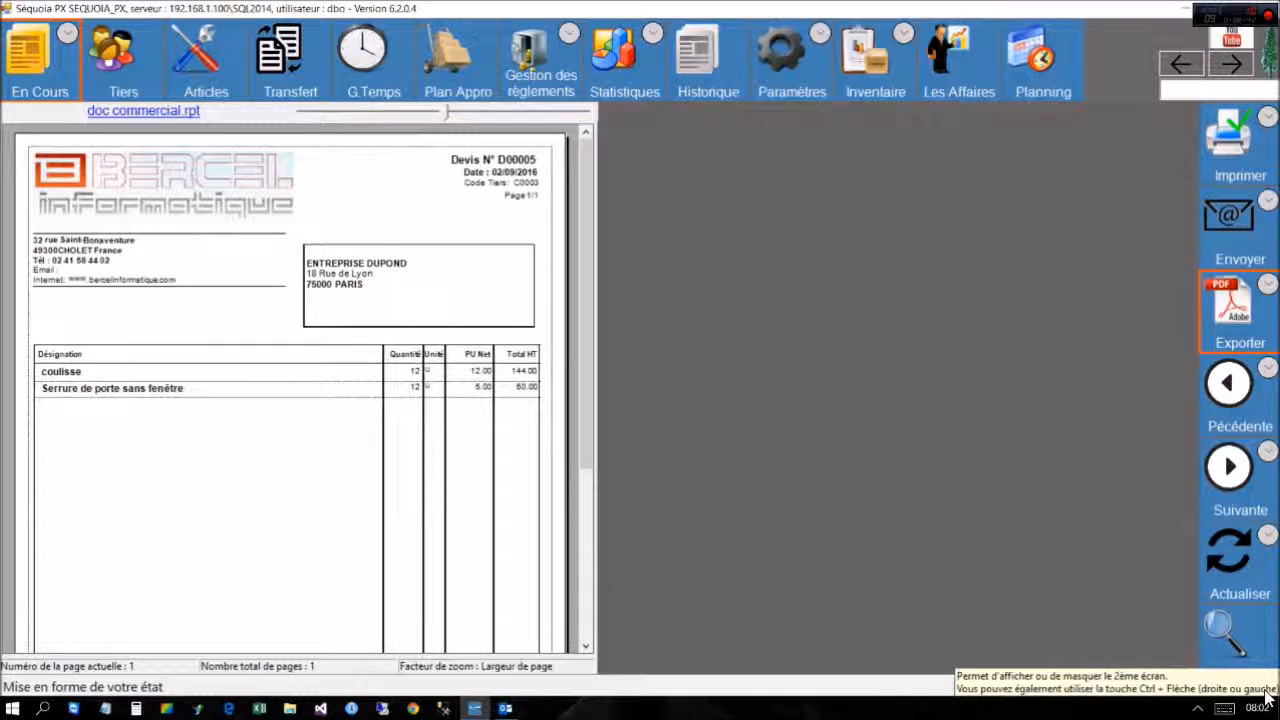
click(1262, 687)
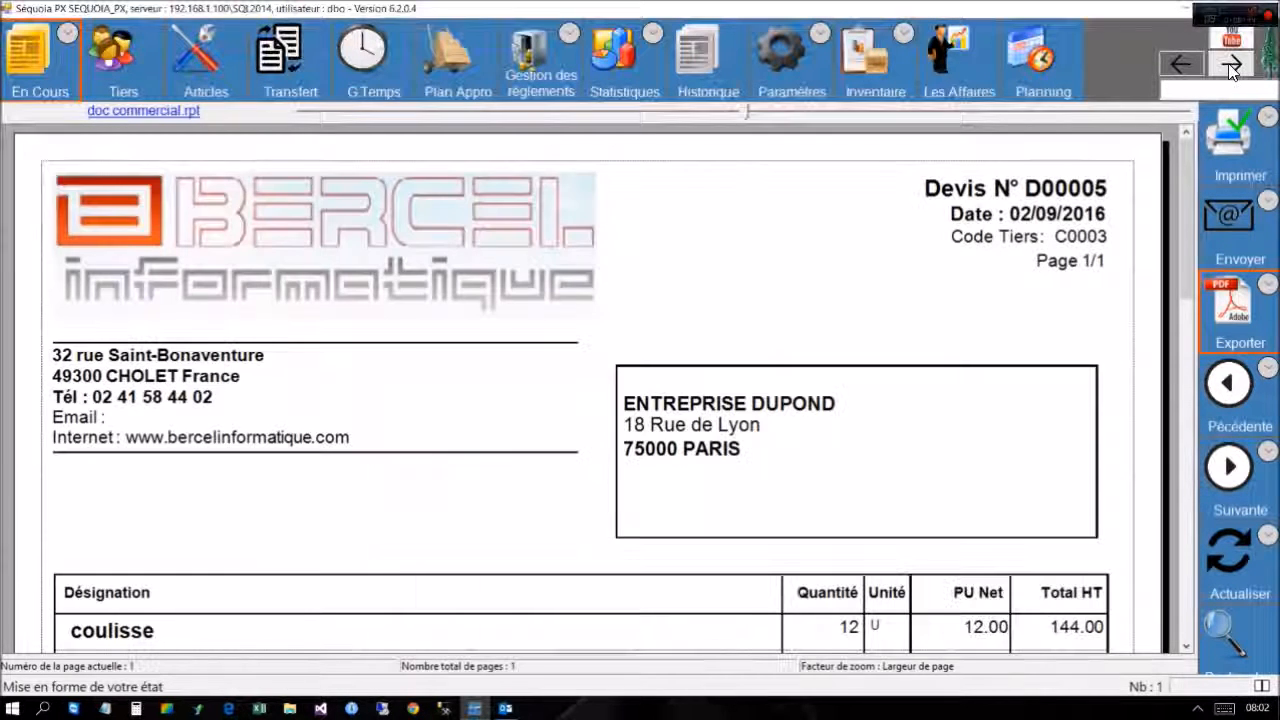
click(1180, 64)
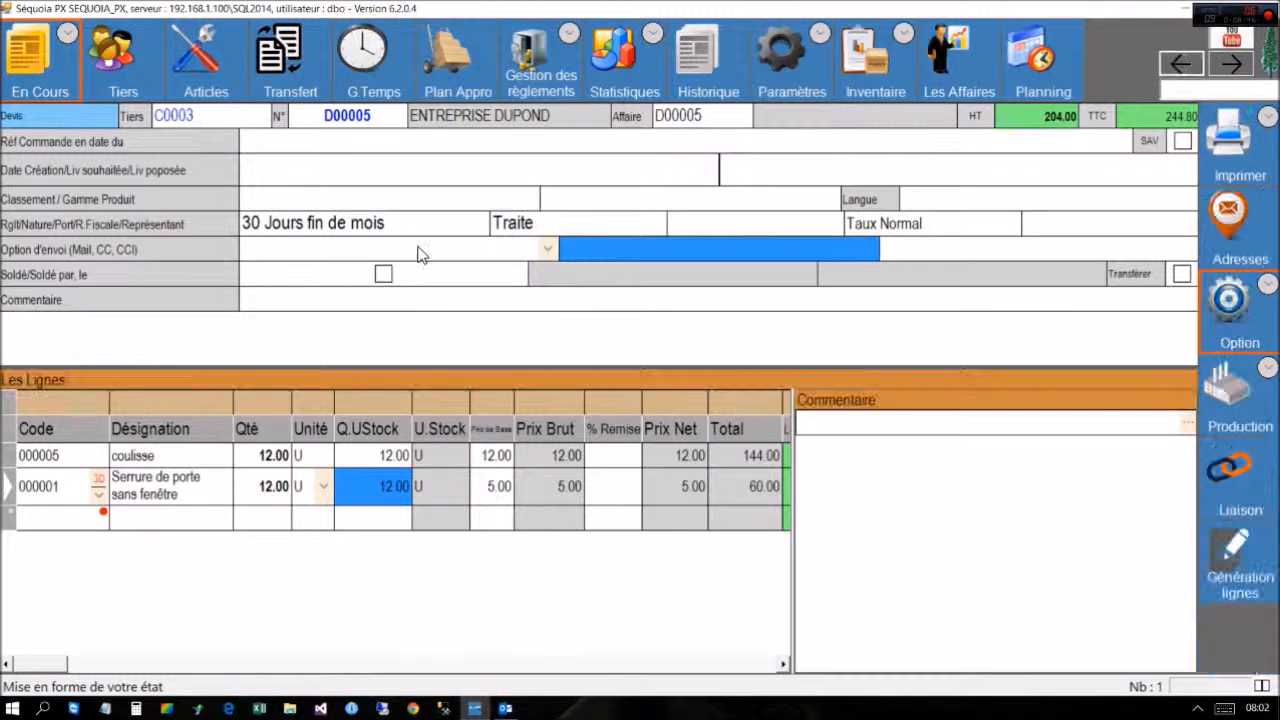
click(420, 254)
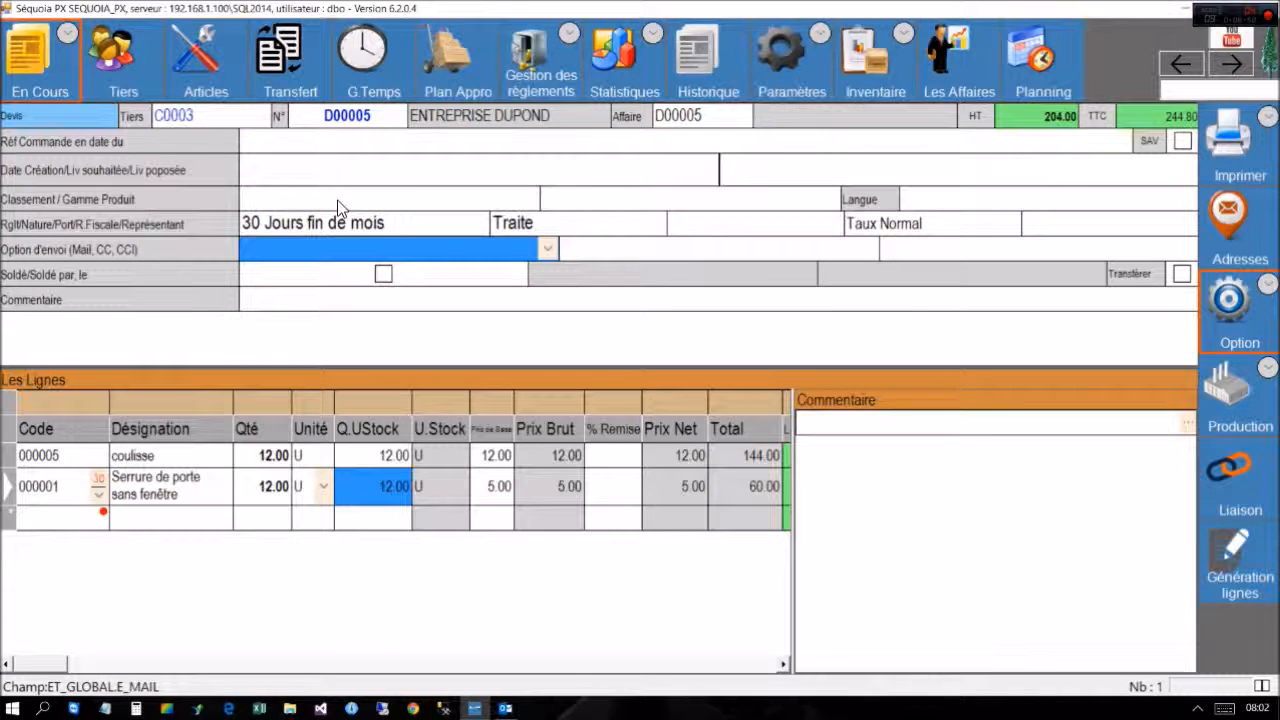
Display the quotes as a list limited to the Tiers, N°, designation, HT and Soldé fields, and dismiss the message.
click(229, 116)
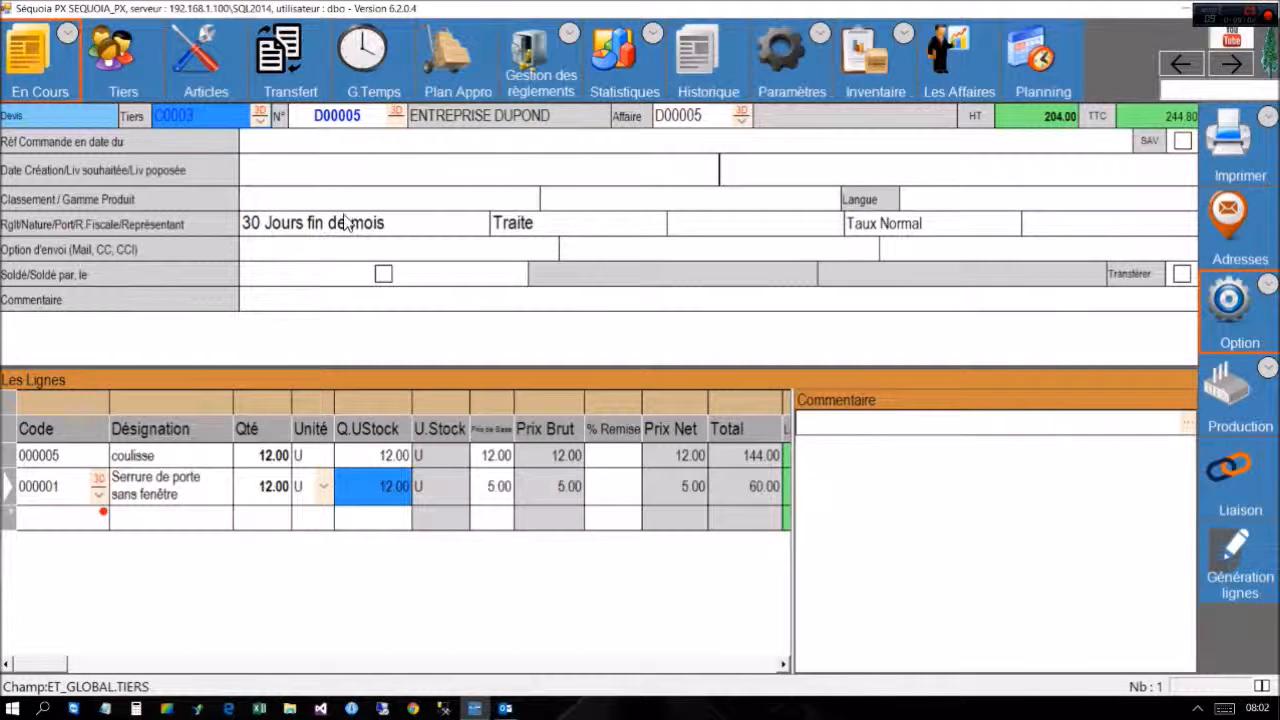
click(340, 127)
click(510, 120)
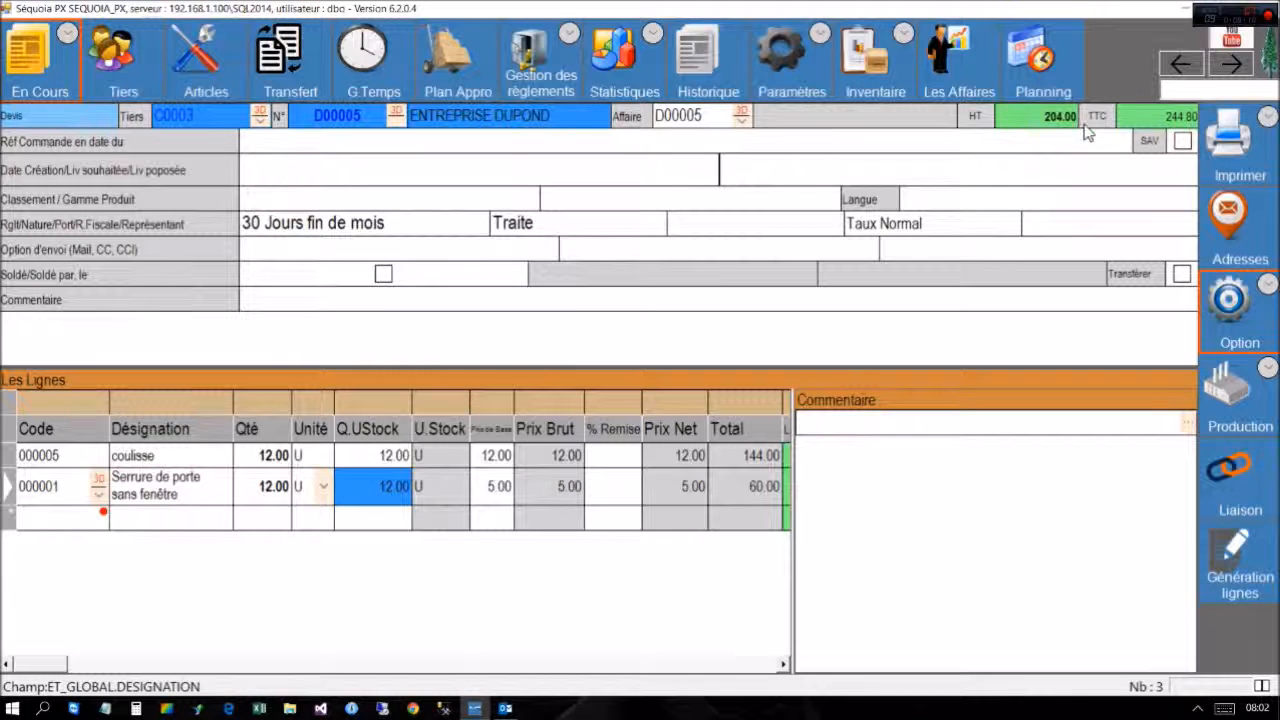
click(1045, 118)
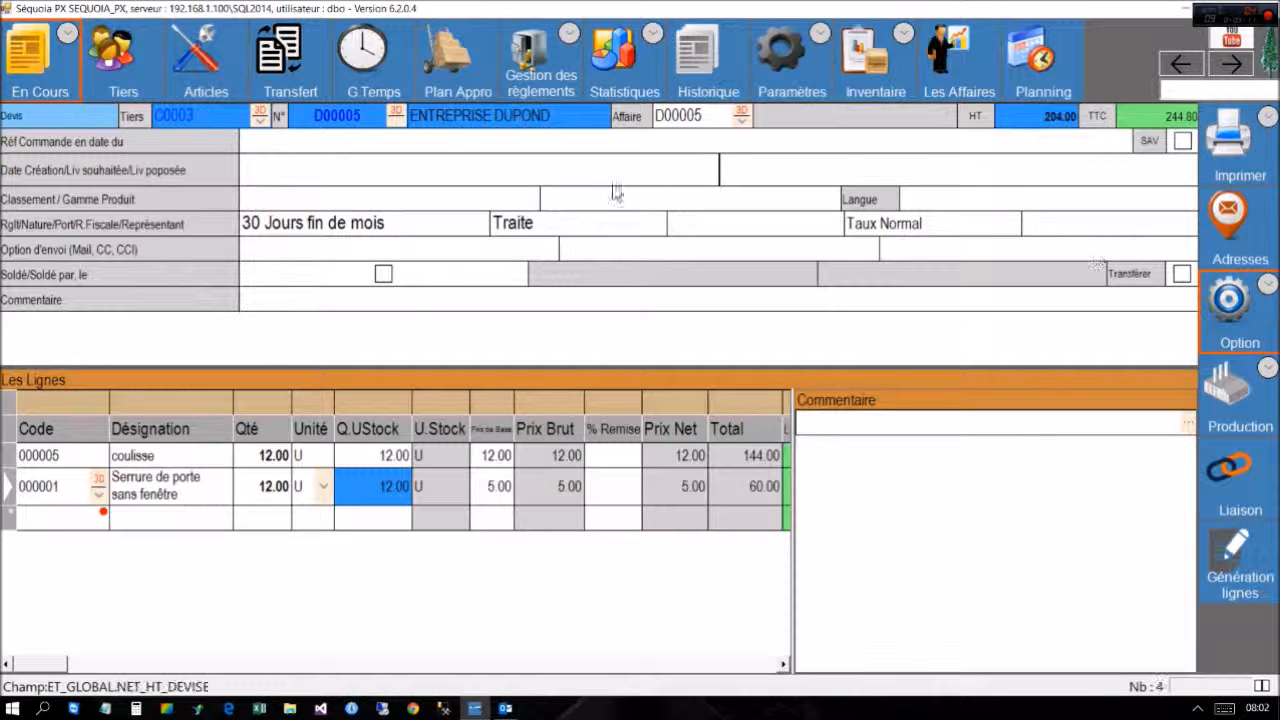
click(355, 280)
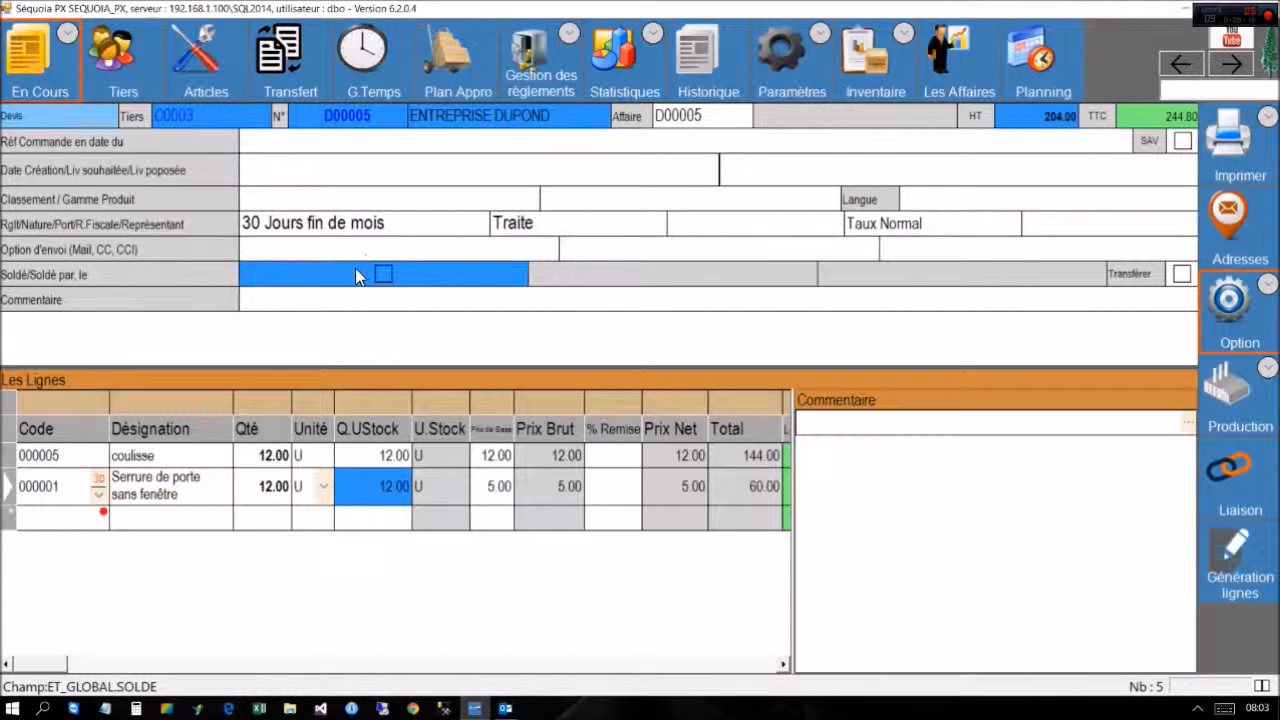
right_click(356, 272)
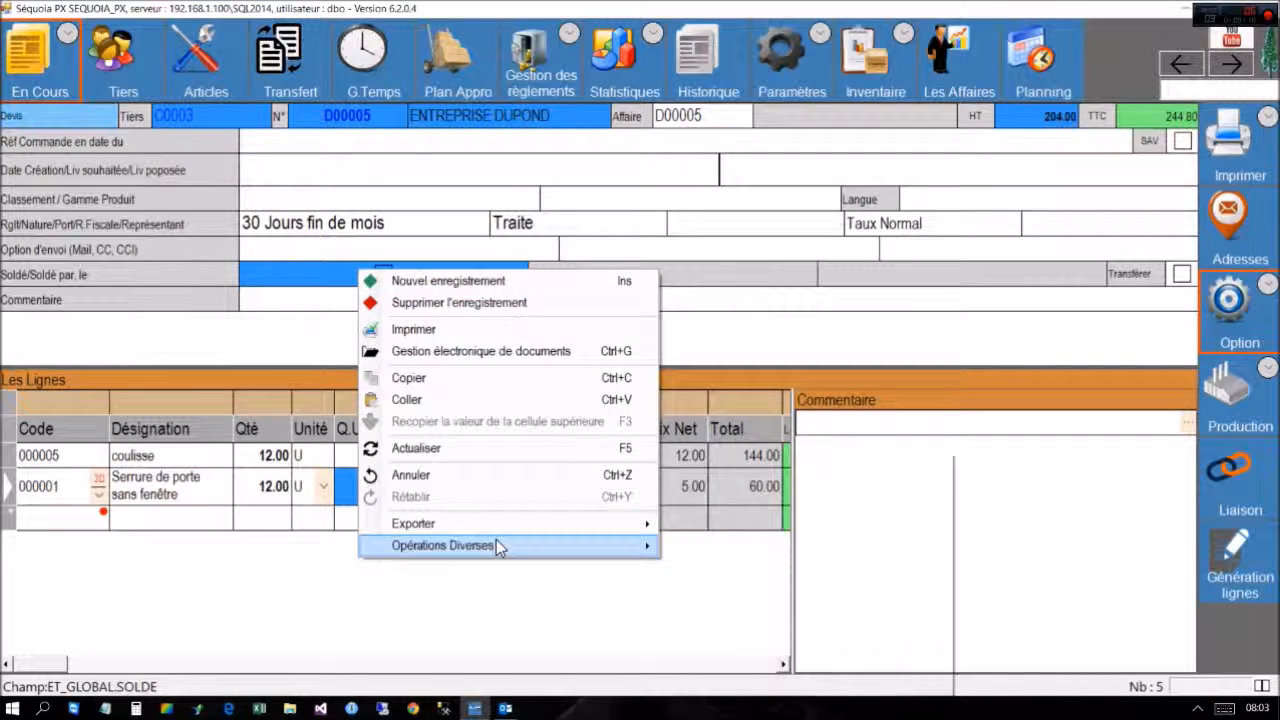
mouse_move(498, 545)
click(728, 462)
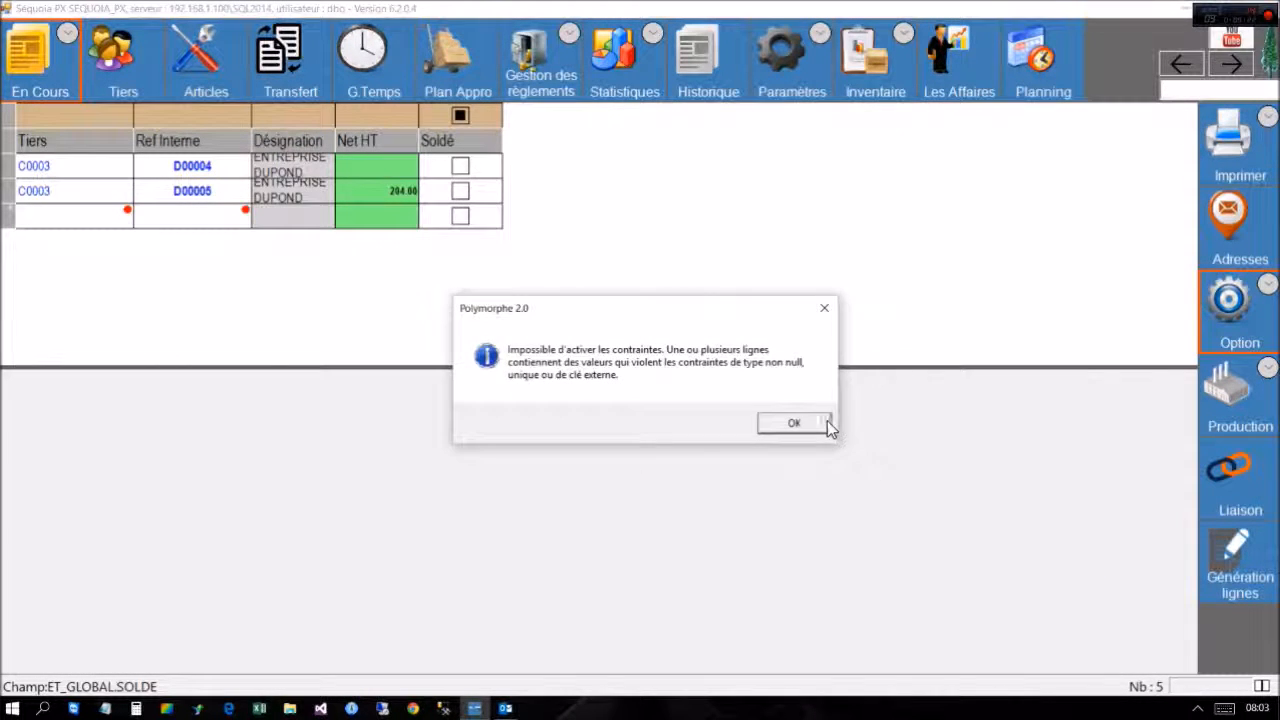
click(826, 422)
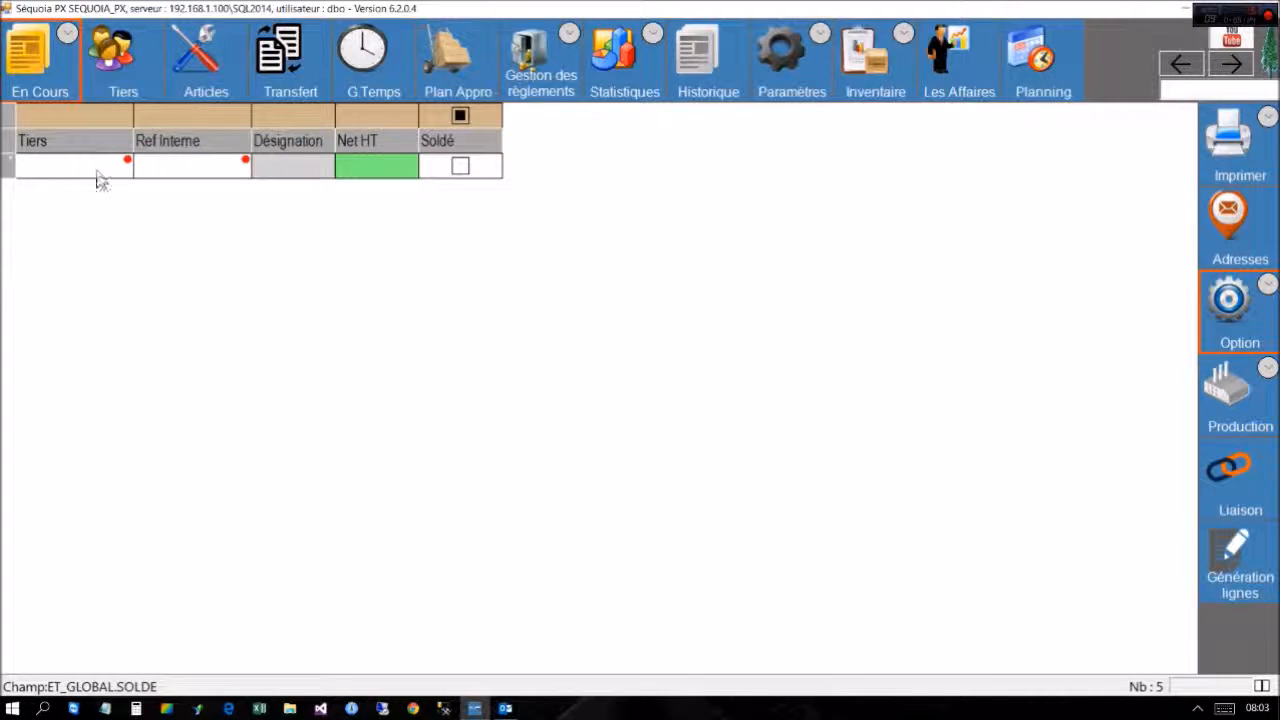
Select the list's fields and switch the quote back to its full form with article lines.
click(97, 178)
click(10, 168)
right_click(10, 168)
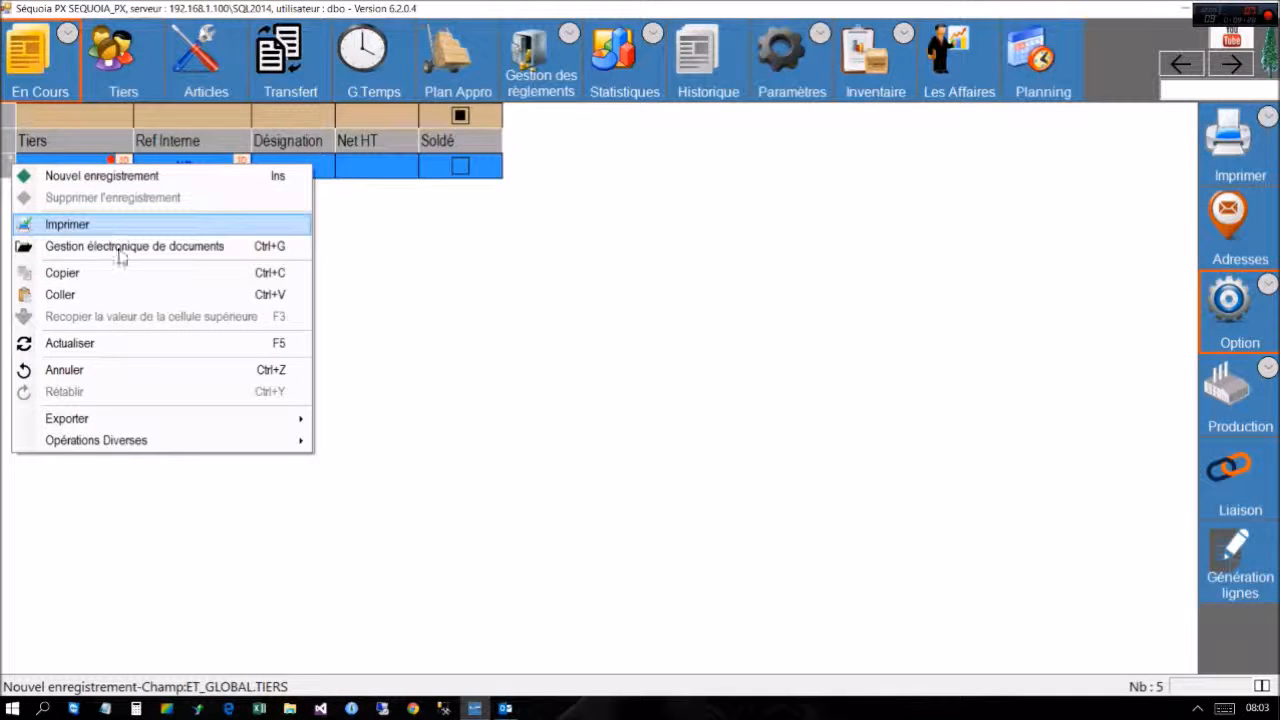
mouse_move(199, 452)
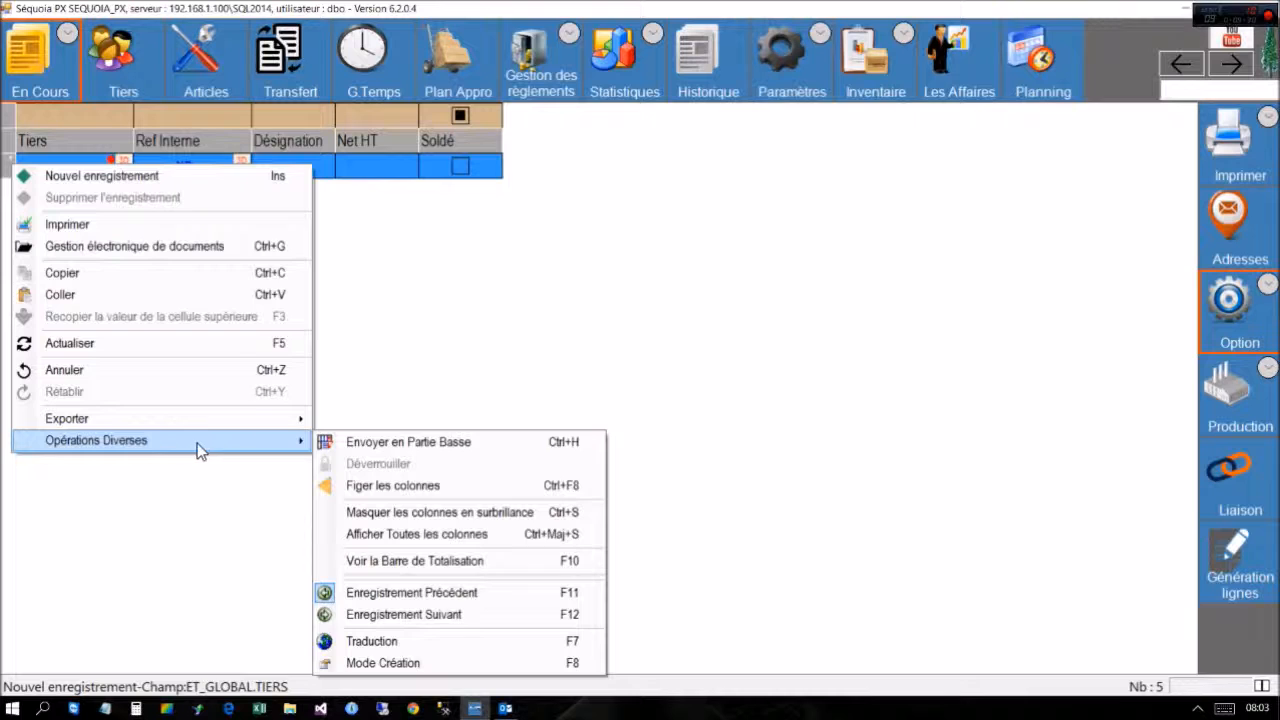
click(367, 441)
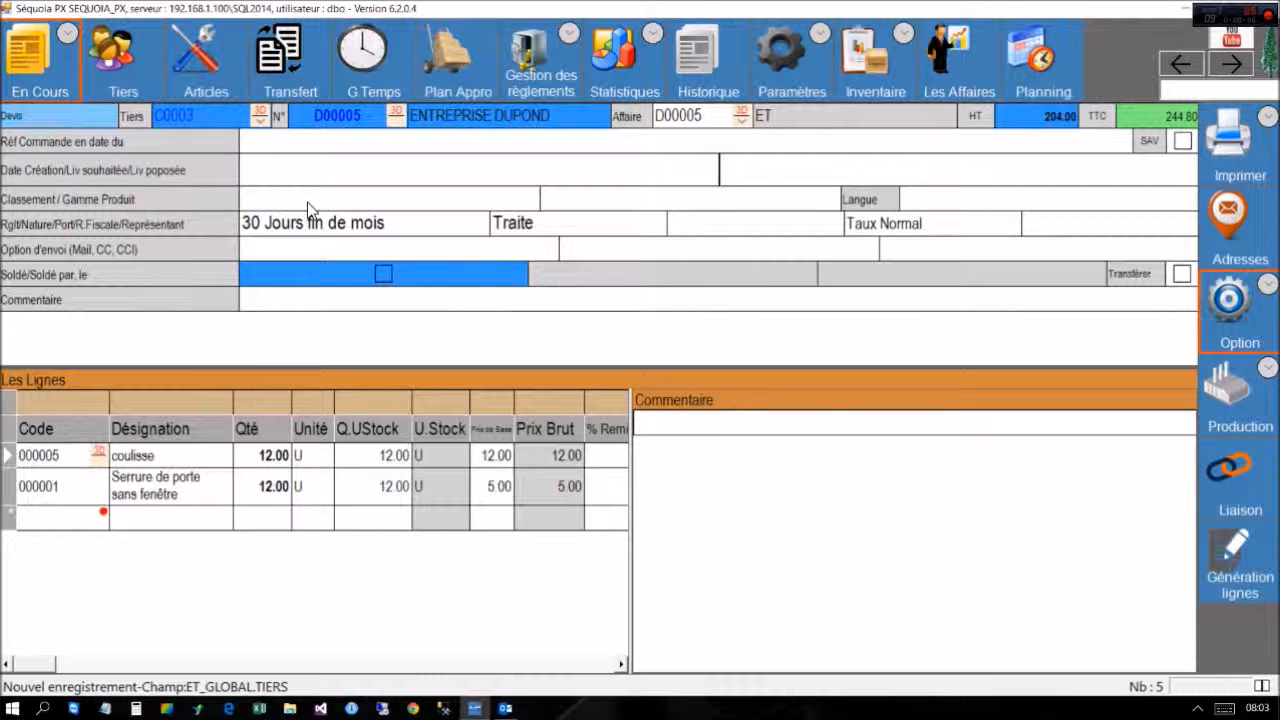
click(388, 460)
click(367, 175)
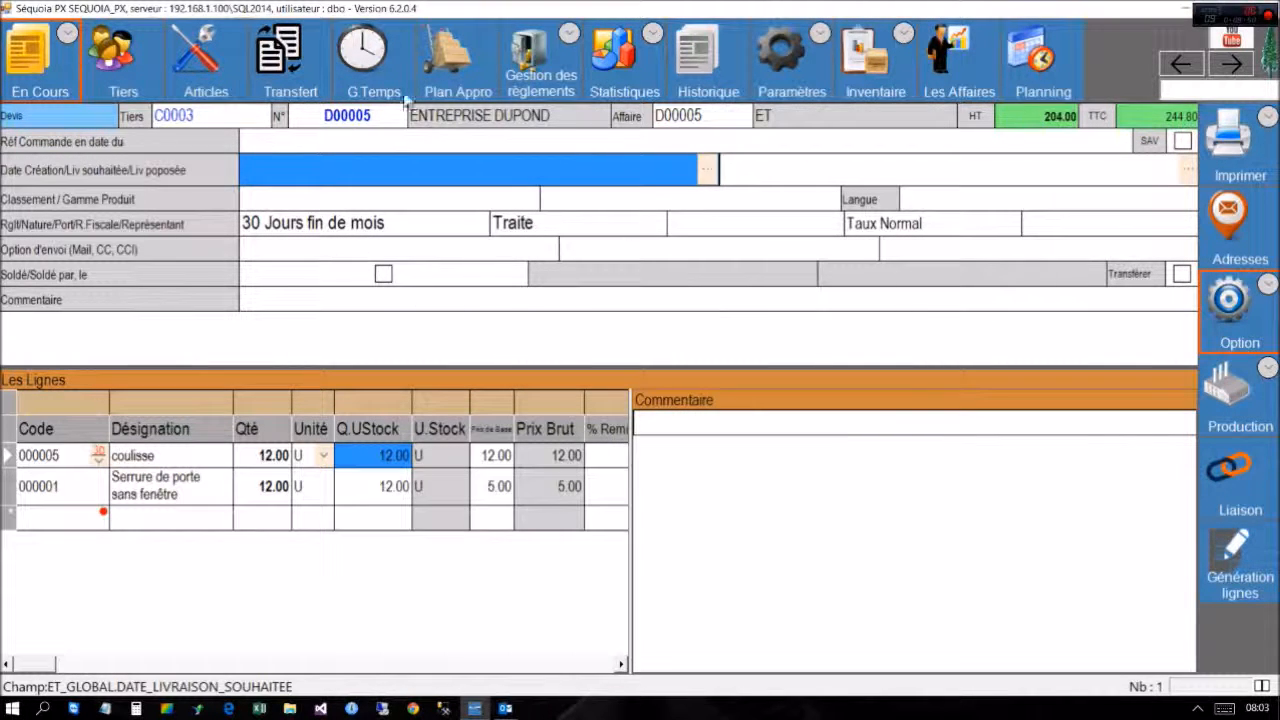
Examine the En Cours and Ventes submenus and the list of menus, and try to move the Planning action.
click(67, 34)
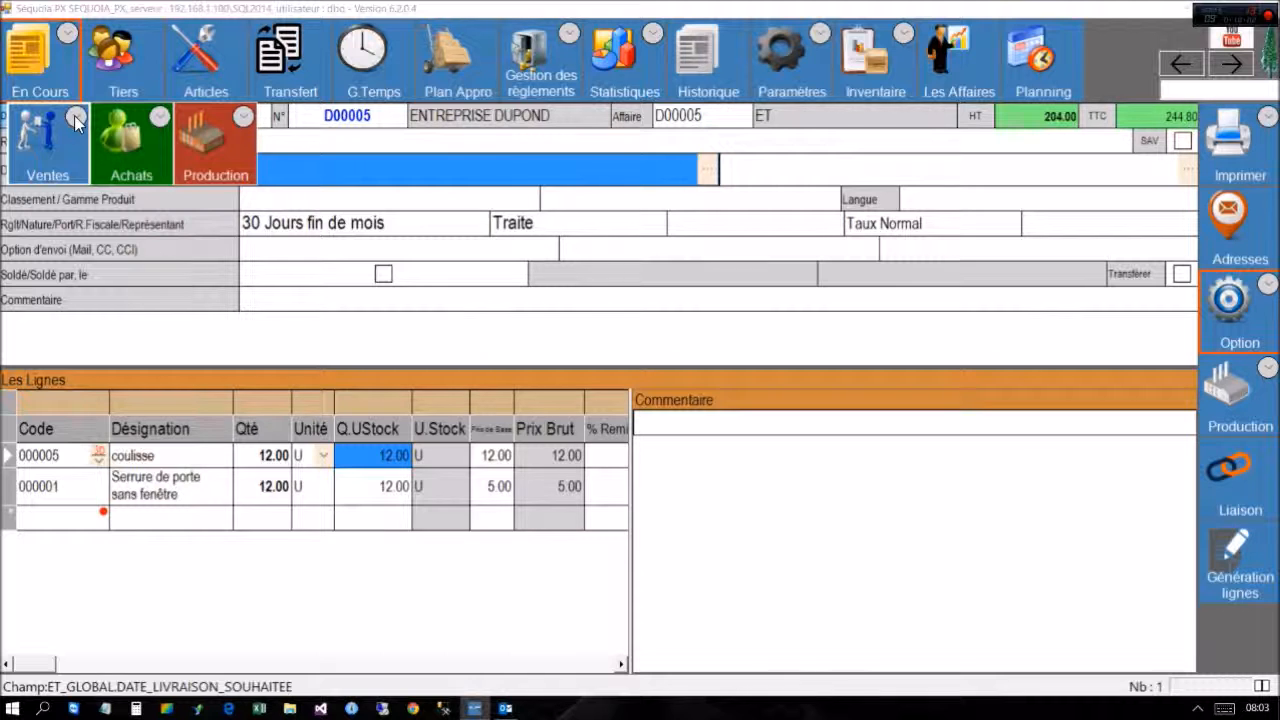
click(76, 118)
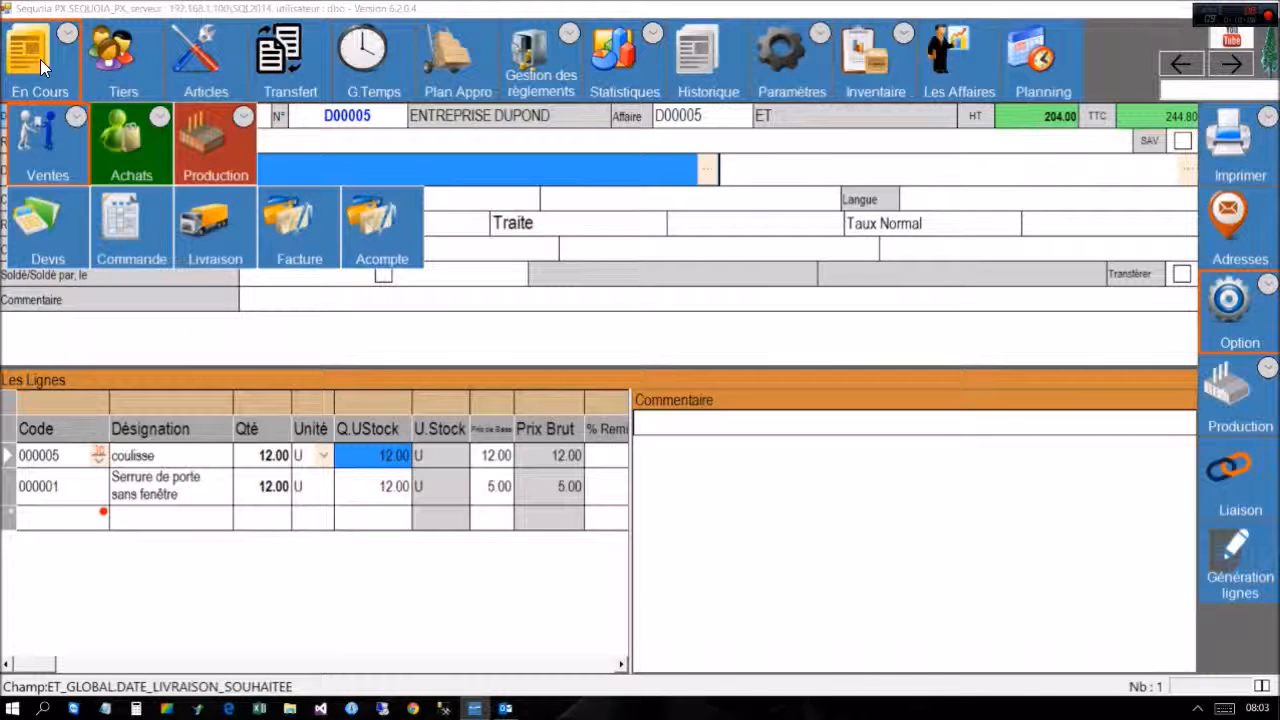
click(1117, 74)
right_click(1267, 46)
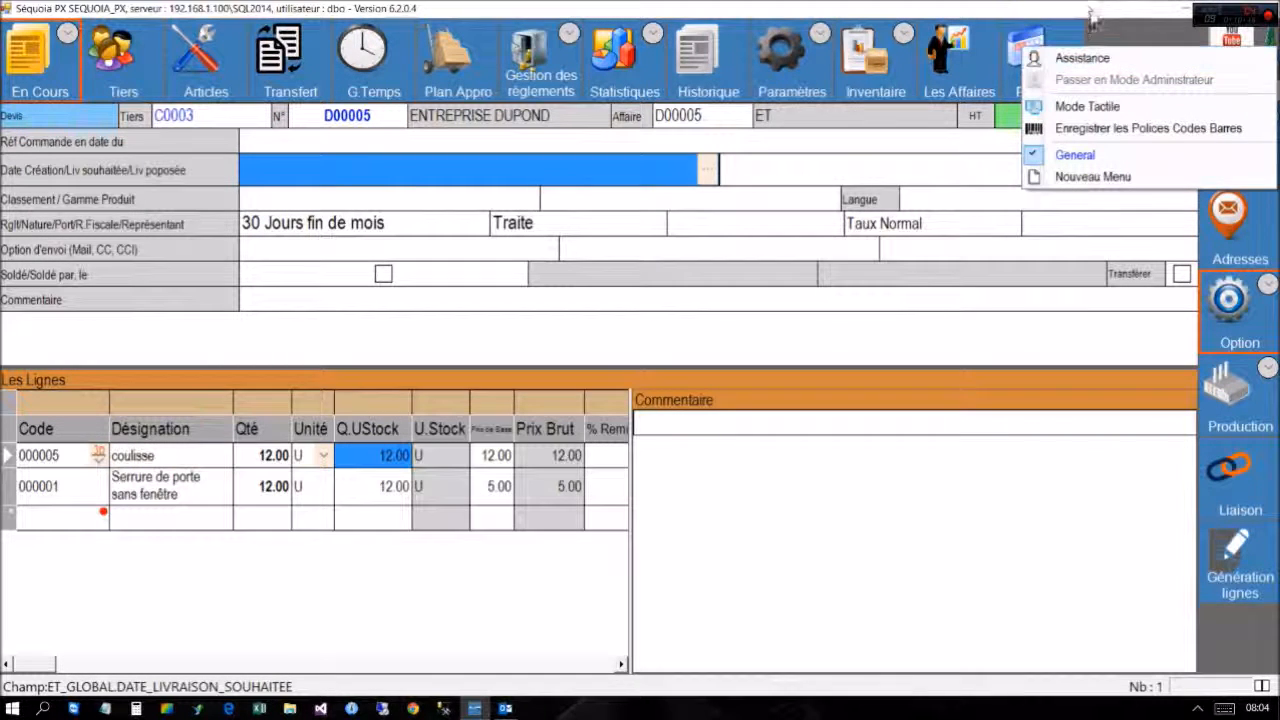
click(1056, 42)
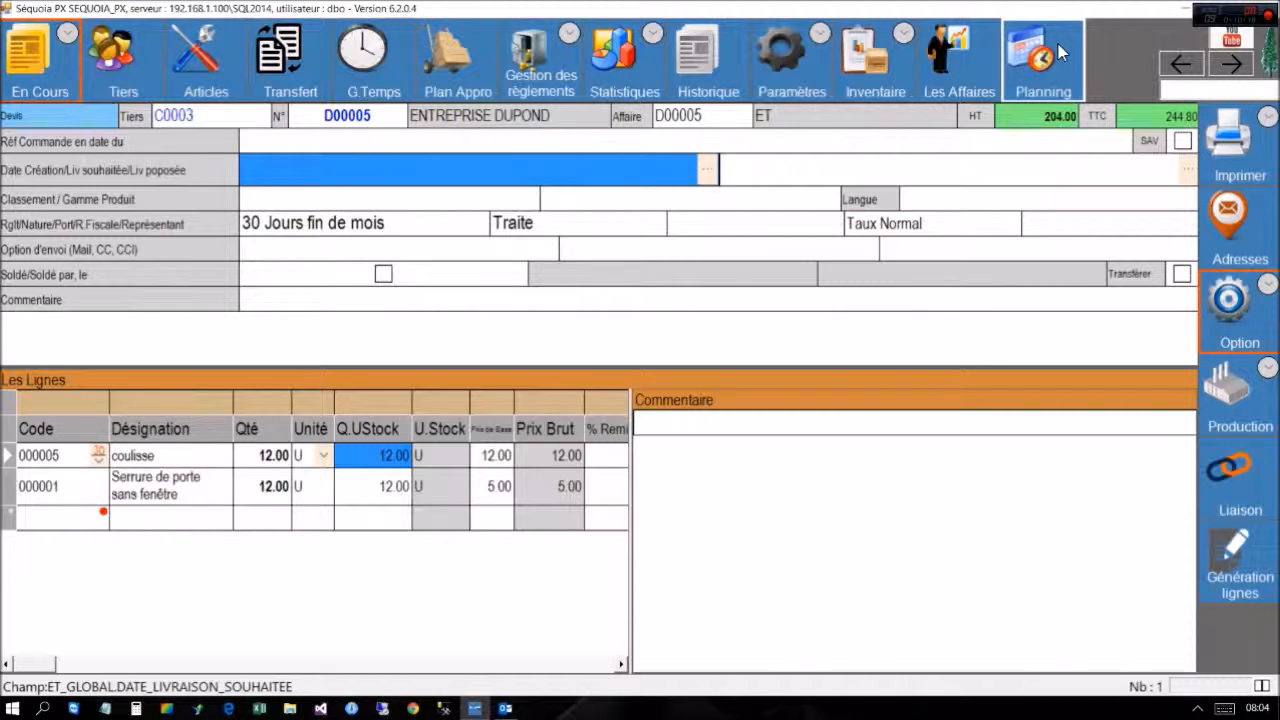
mouse_move(1058, 44)
mouse_down()
mouse_move(818, 86)
mouse_move(983, 95)
mouse_move(1022, 81)
mouse_up()
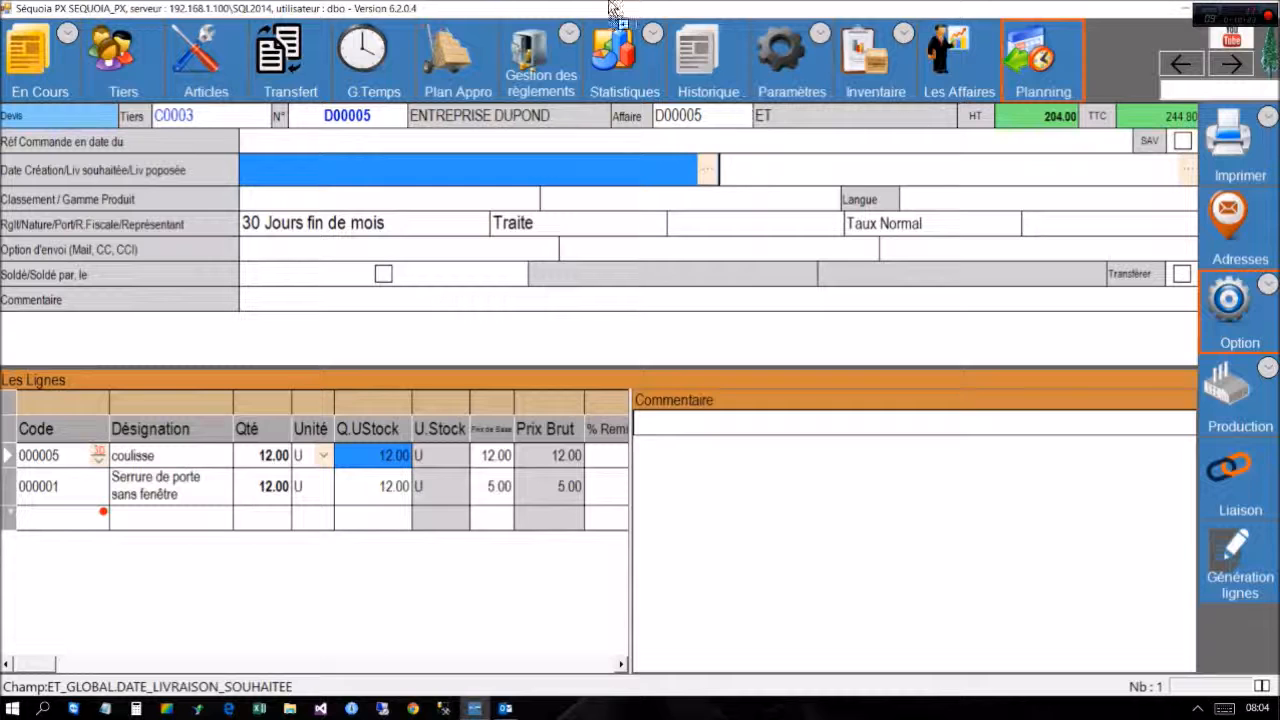
Turn on selection mode for the main actions and copy En Cours, Articles and G.Temps.
click(68, 33)
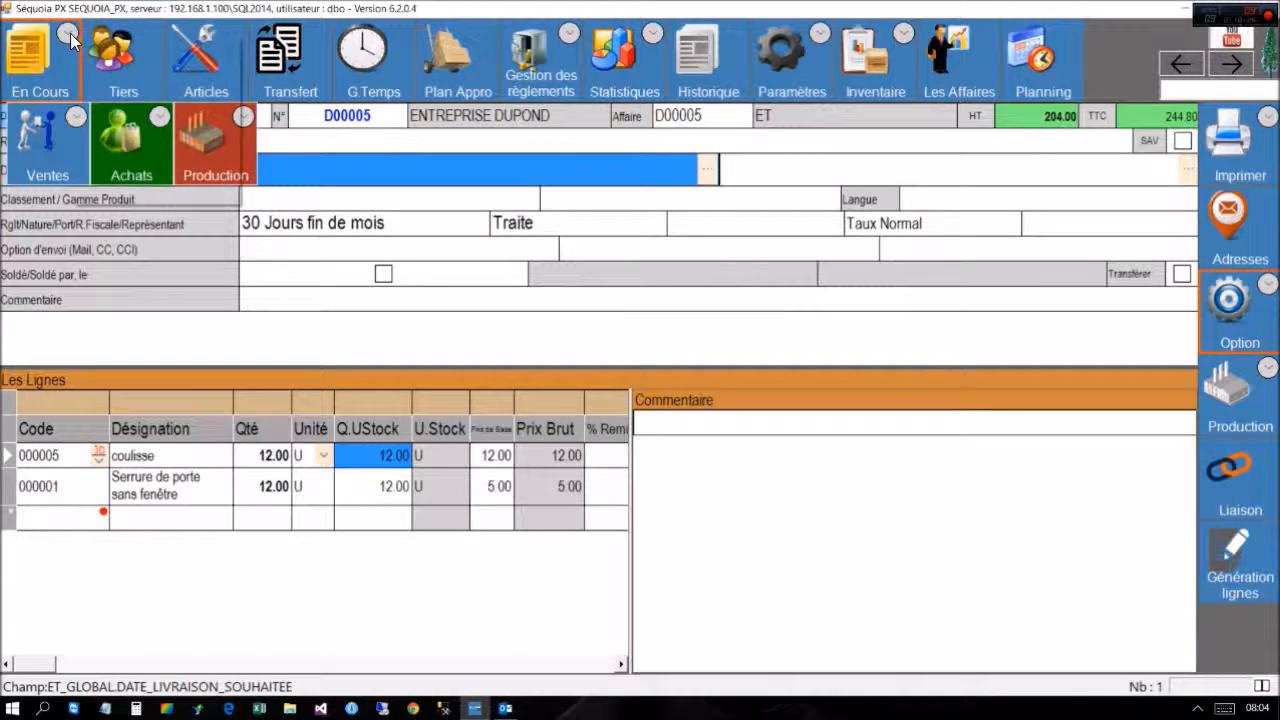
right_click(70, 33)
click(176, 167)
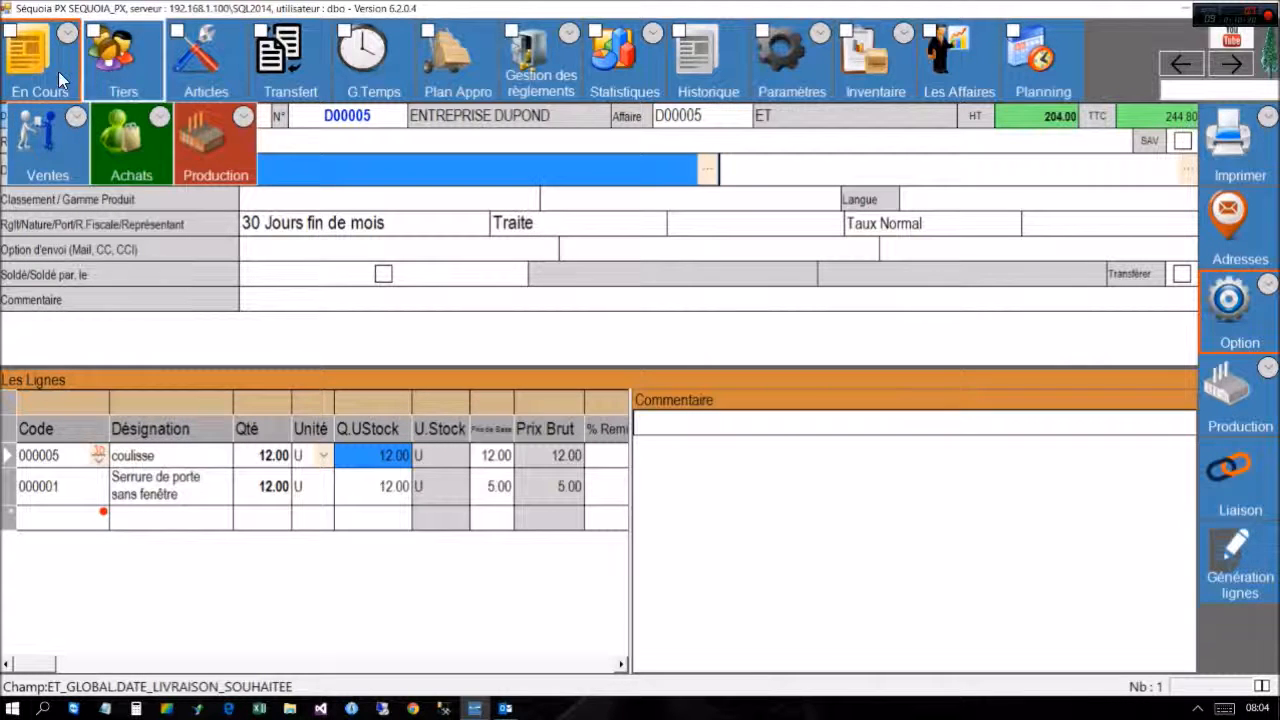
click(205, 74)
click(374, 74)
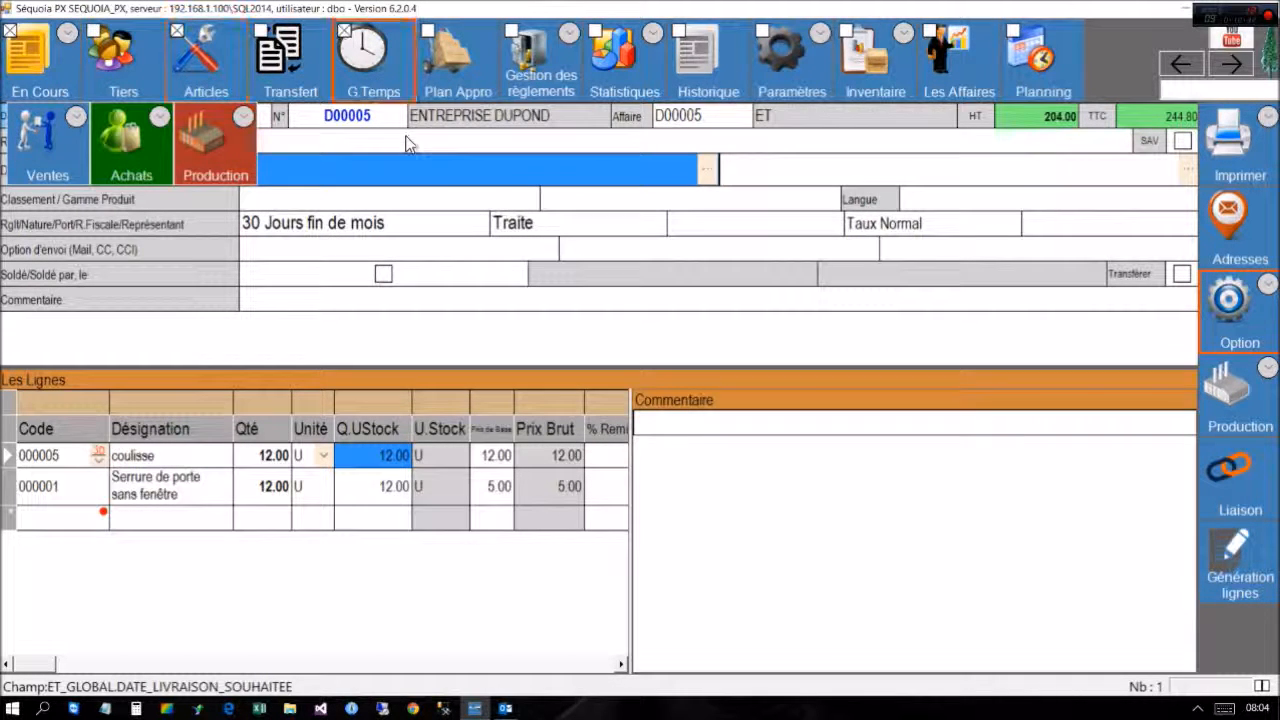
right_click(346, 52)
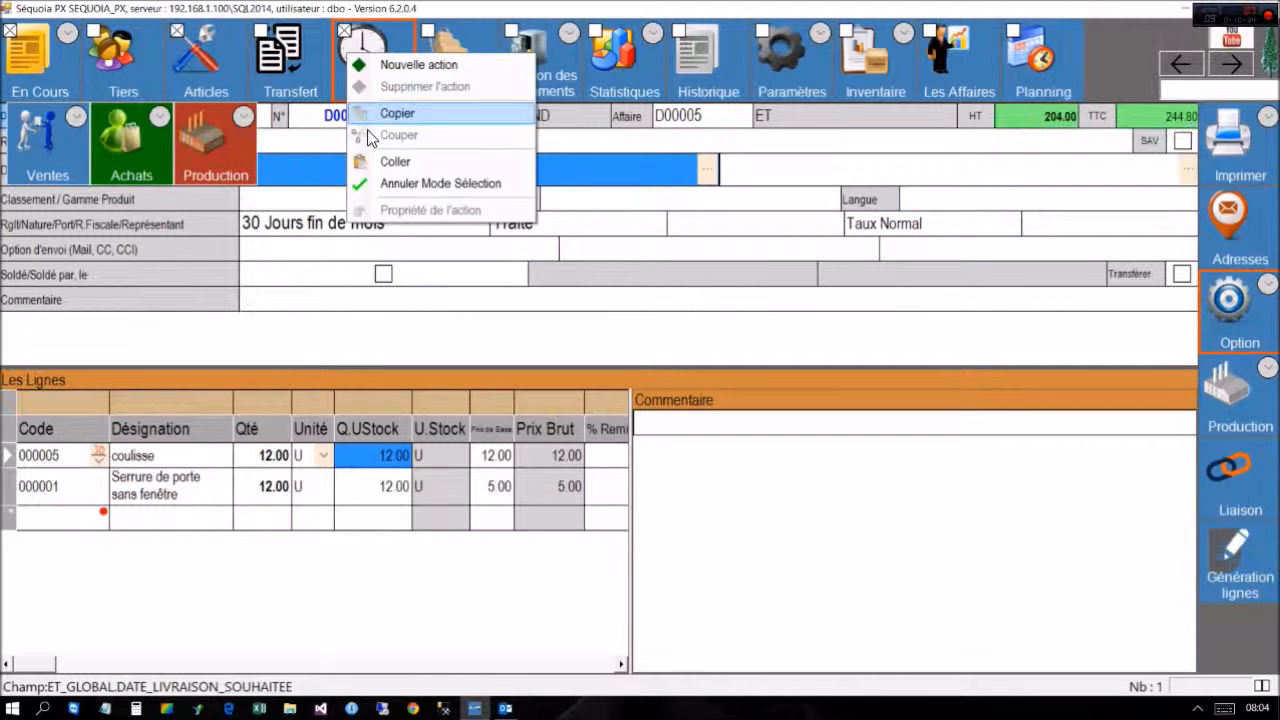
click(395, 114)
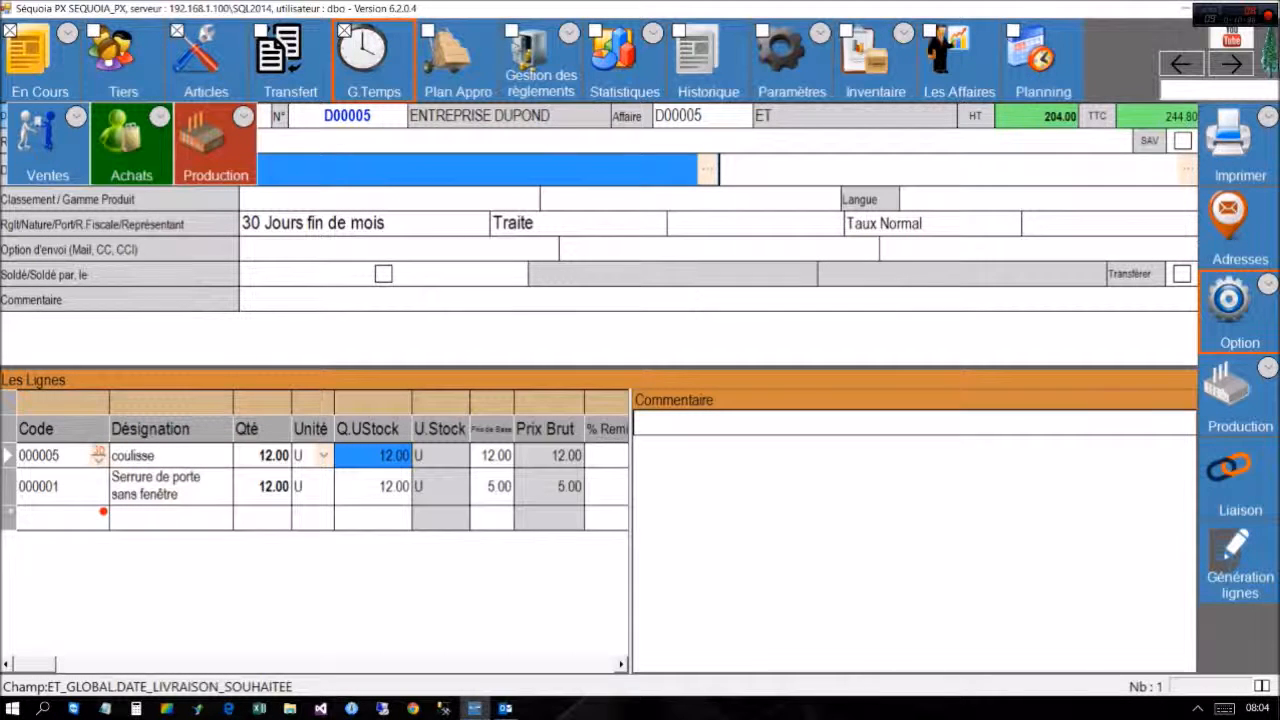
Create a new menu titled Divers and paste the copied actions into it.
click(1274, 50)
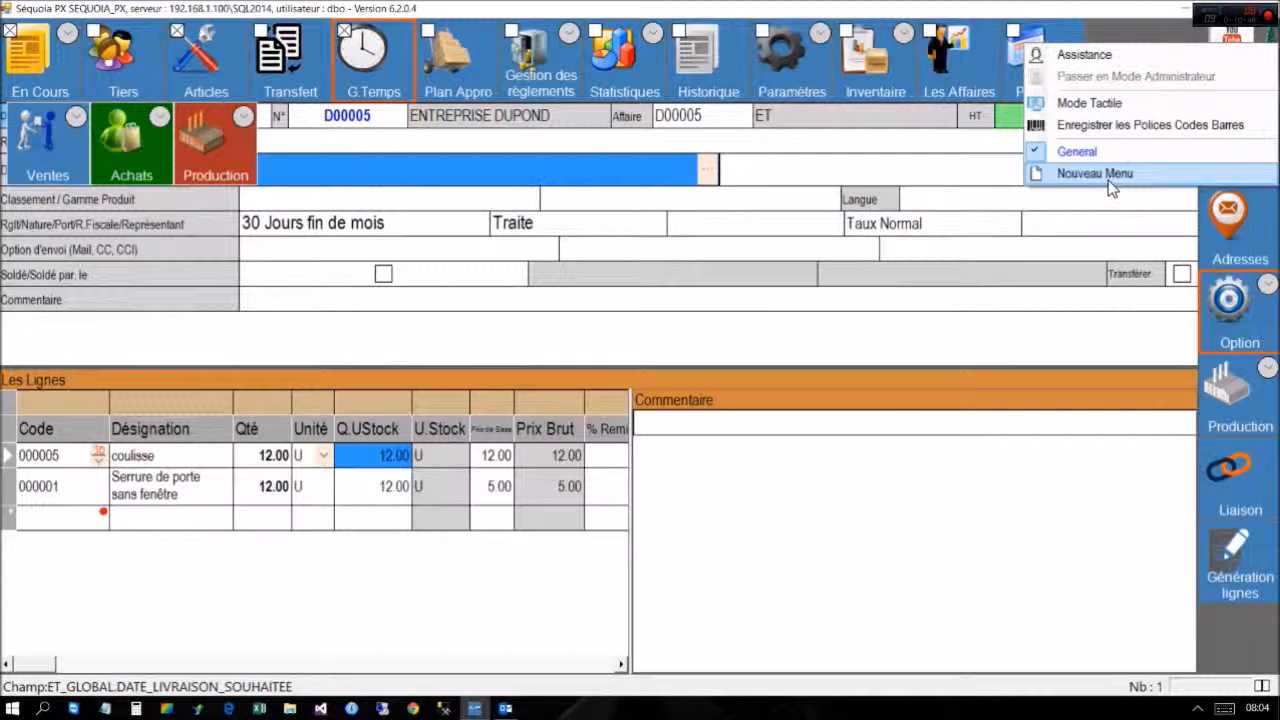
click(1108, 180)
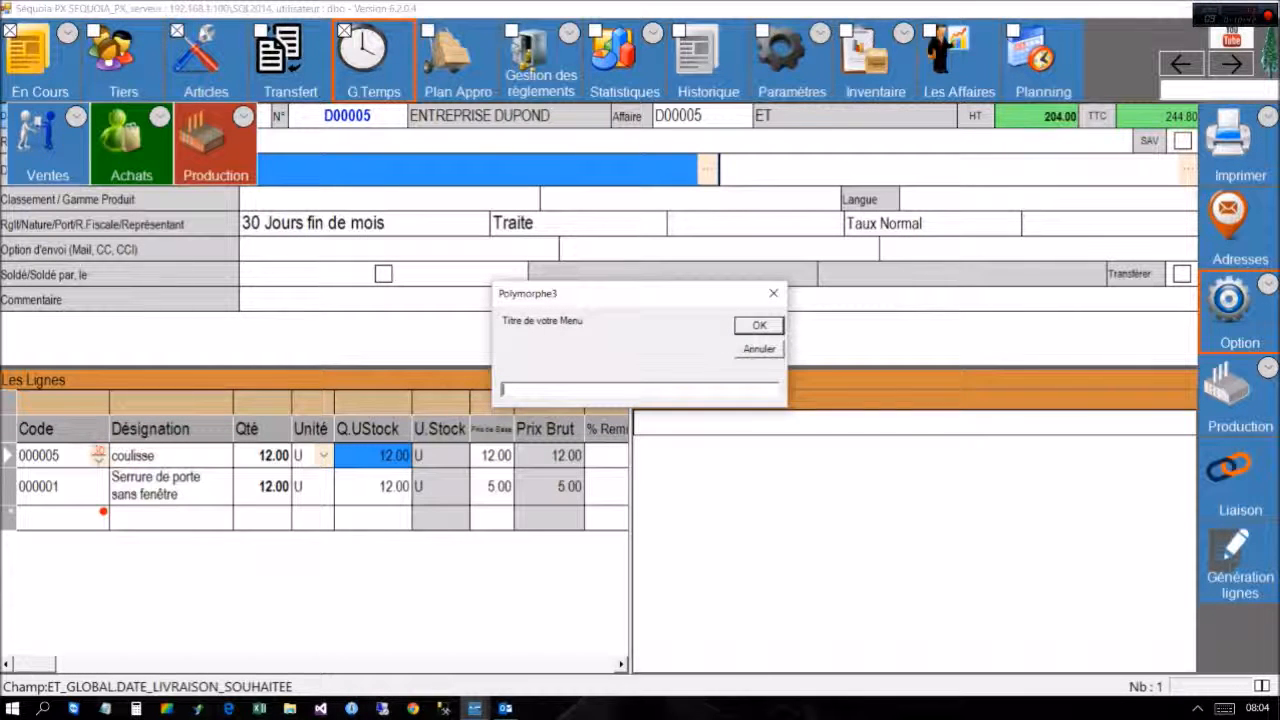
text(Divers)
key(Return)
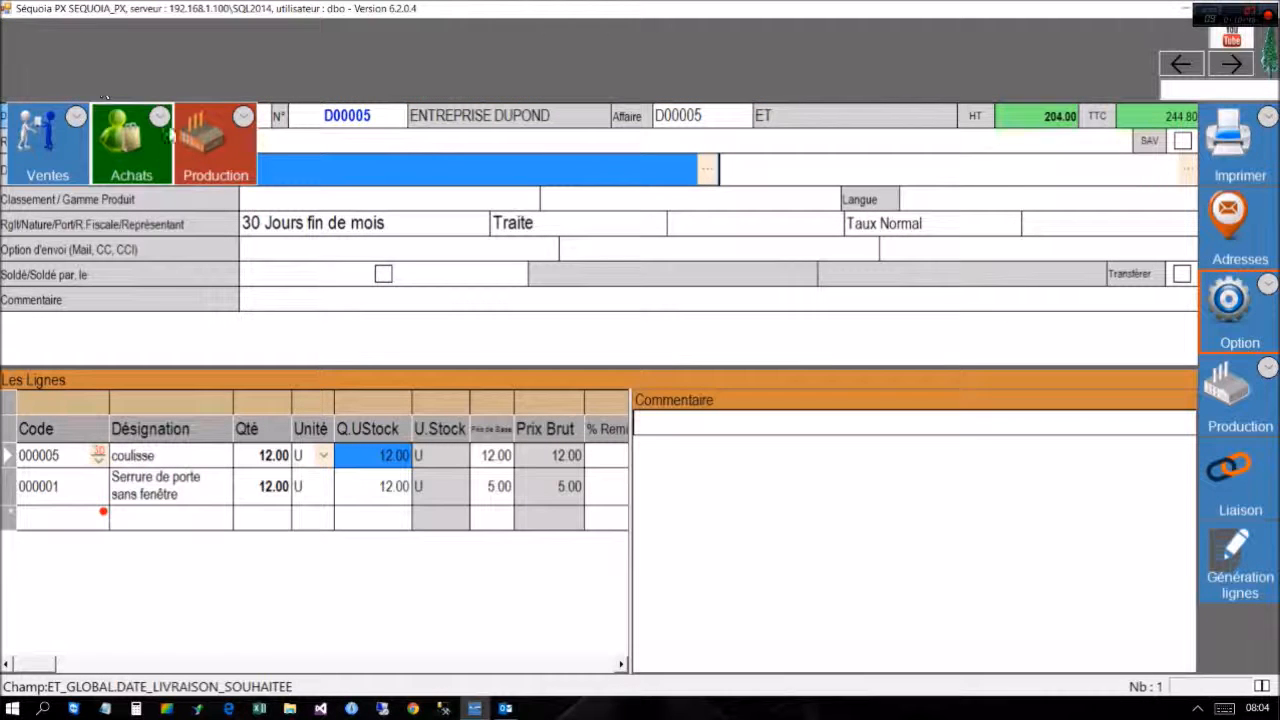
right_click(36, 68)
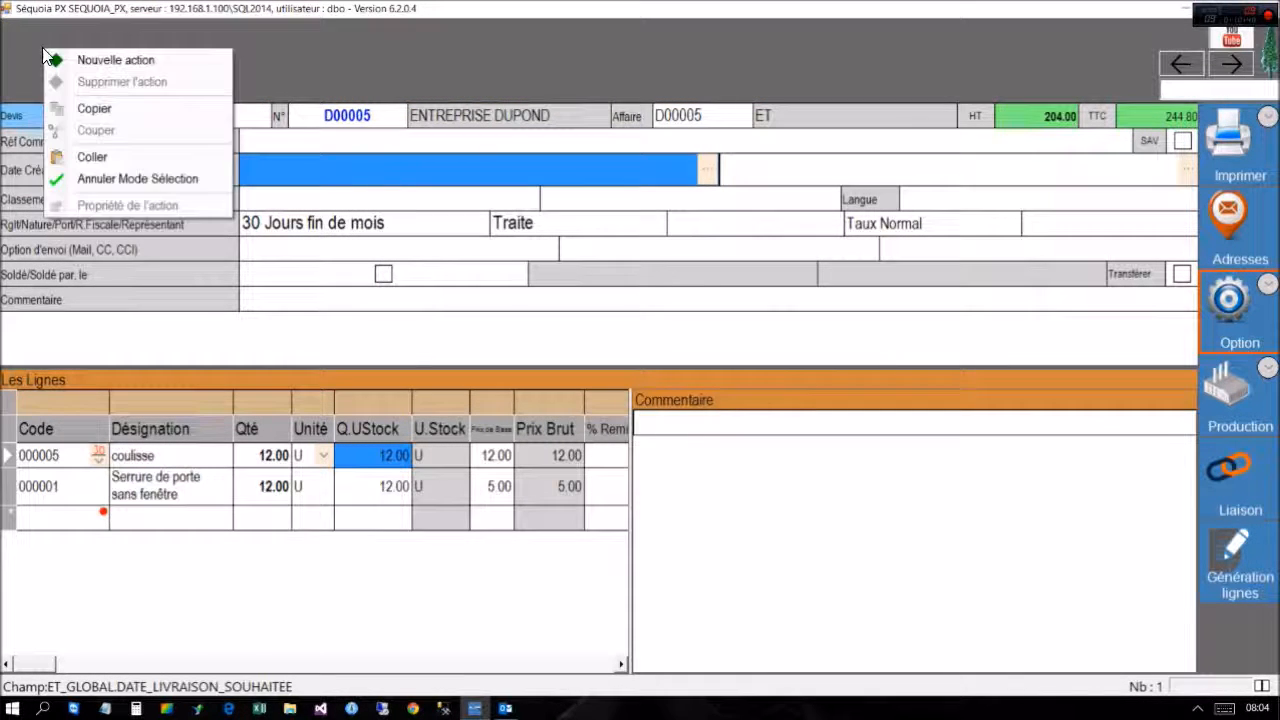
click(118, 157)
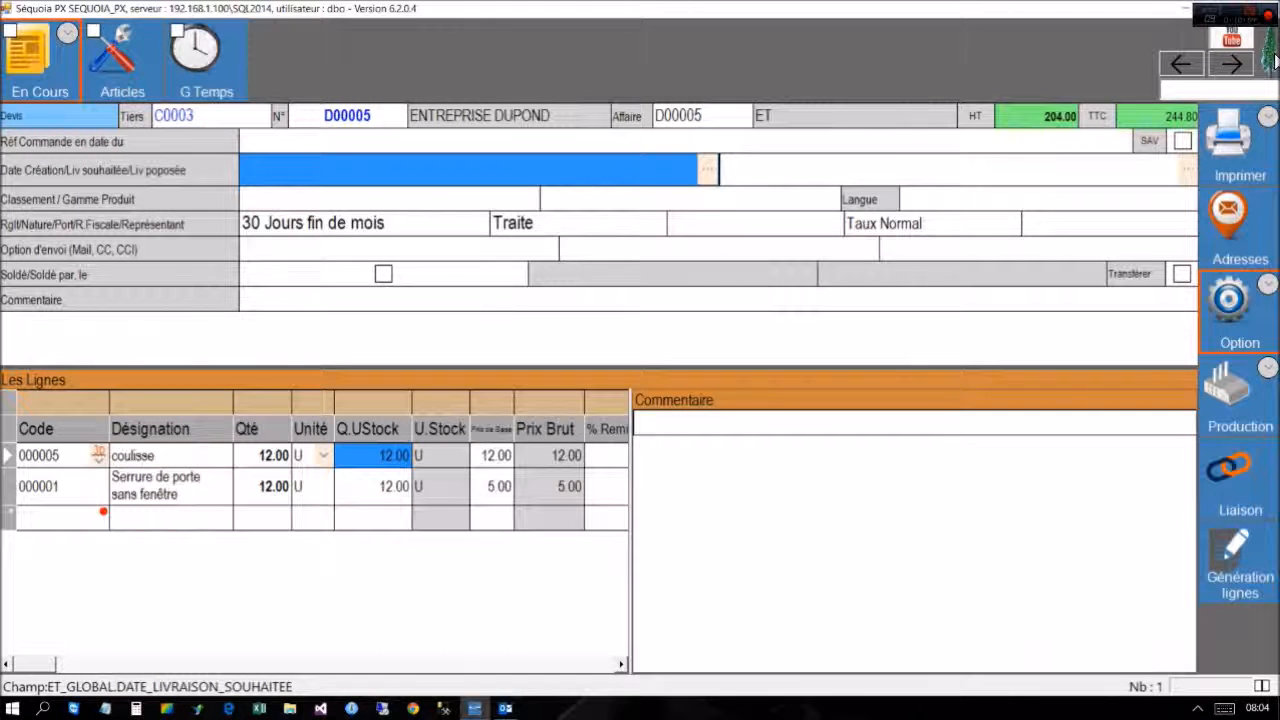
Switch back to the General menu and cancel the action selection mode.
click(1274, 58)
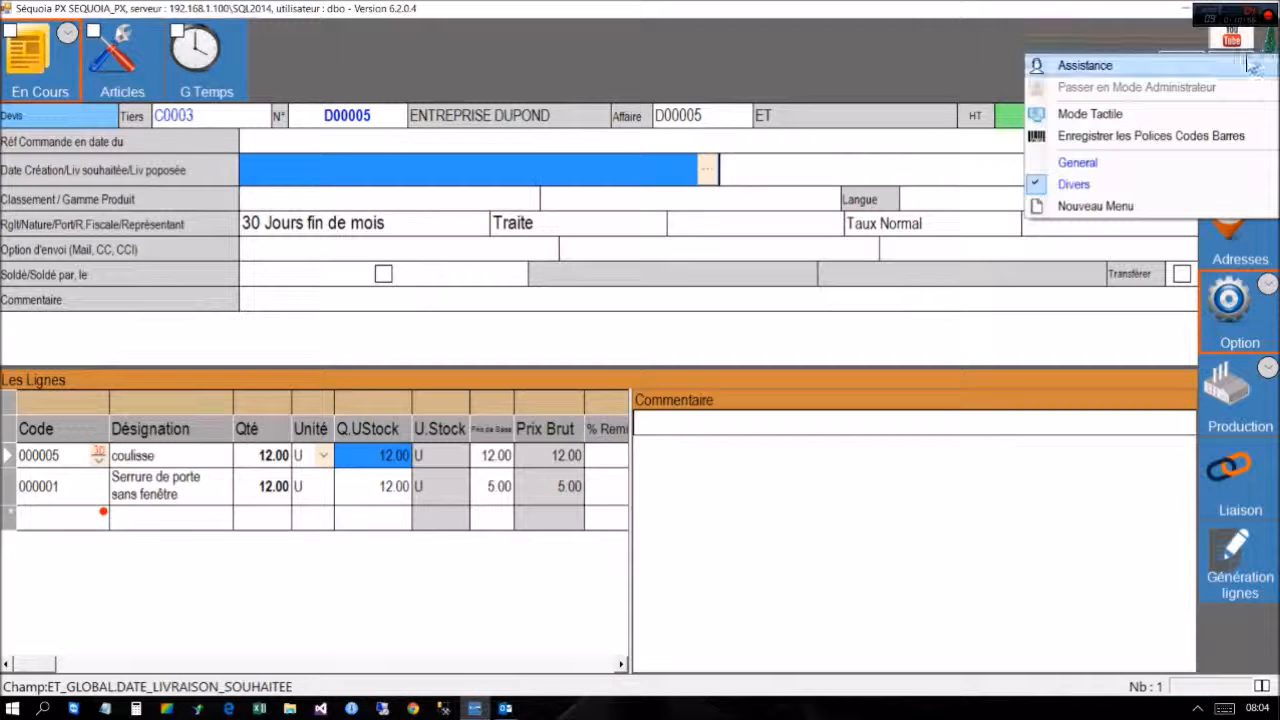
click(1077, 162)
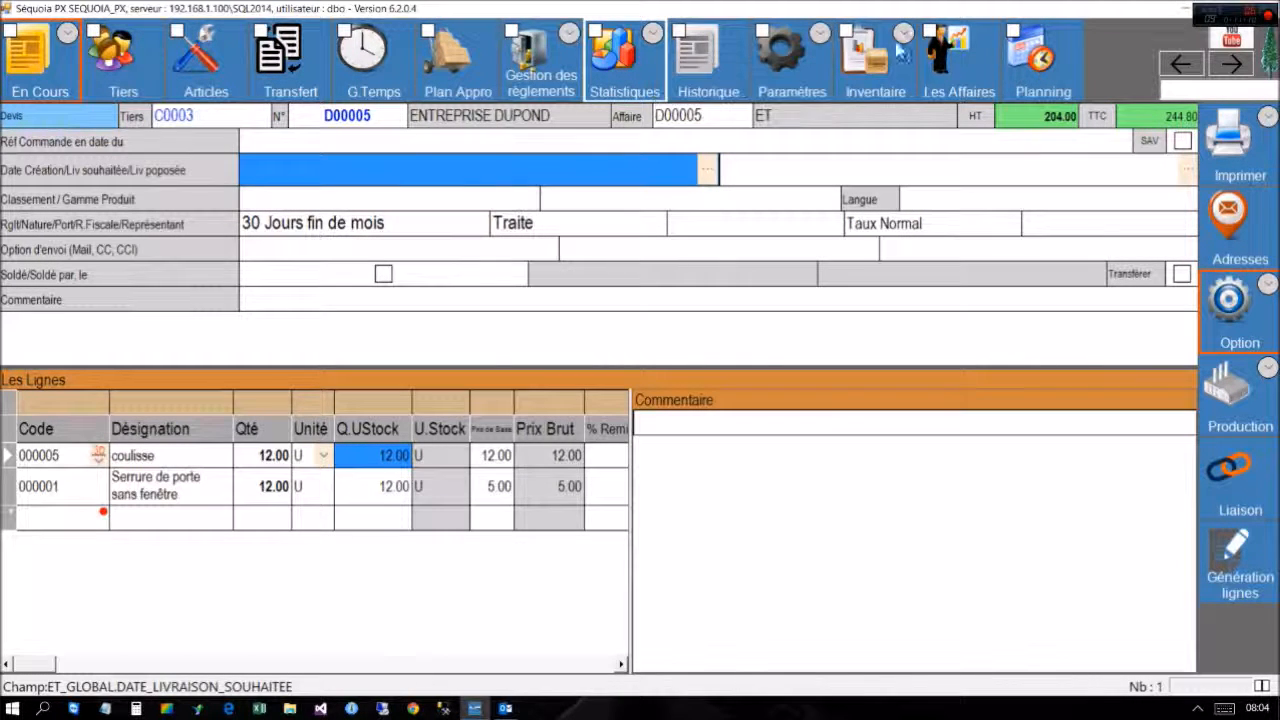
right_click(1040, 62)
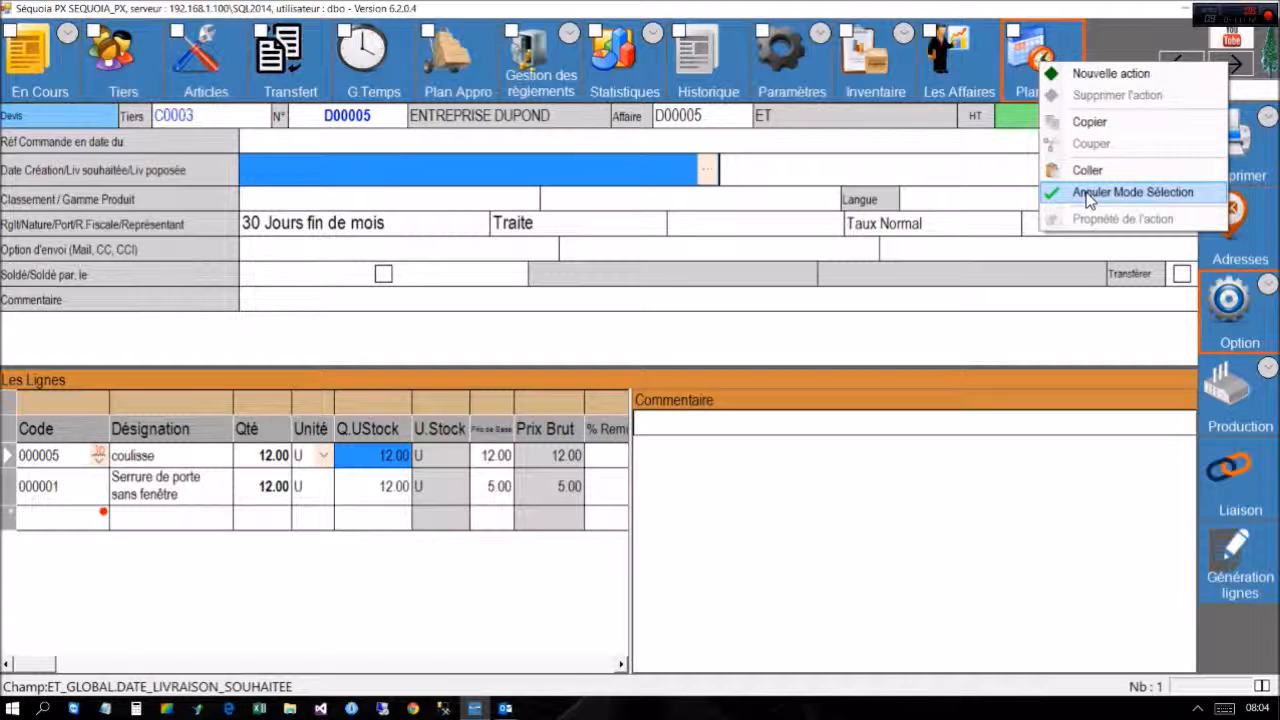
click(1089, 193)
List all the Tiers records and view the first Personnel record and the COMMERCIAL user group record.
click(104, 65)
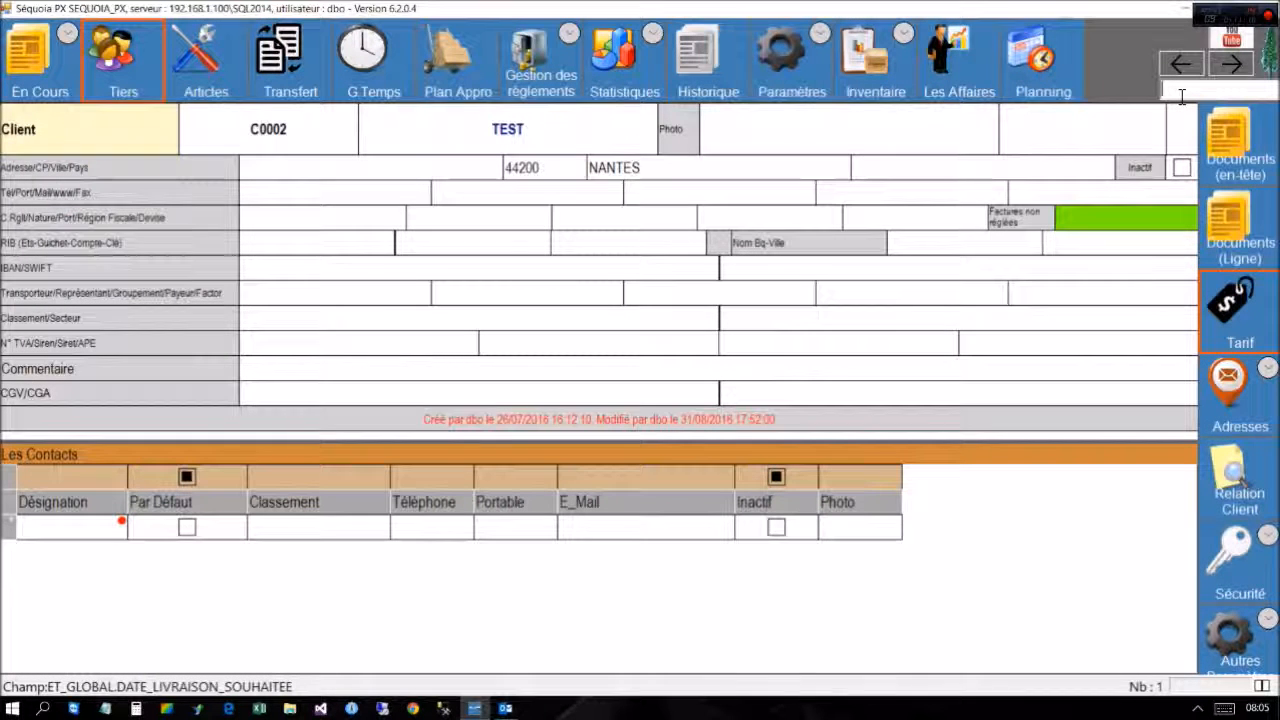
key(Return)
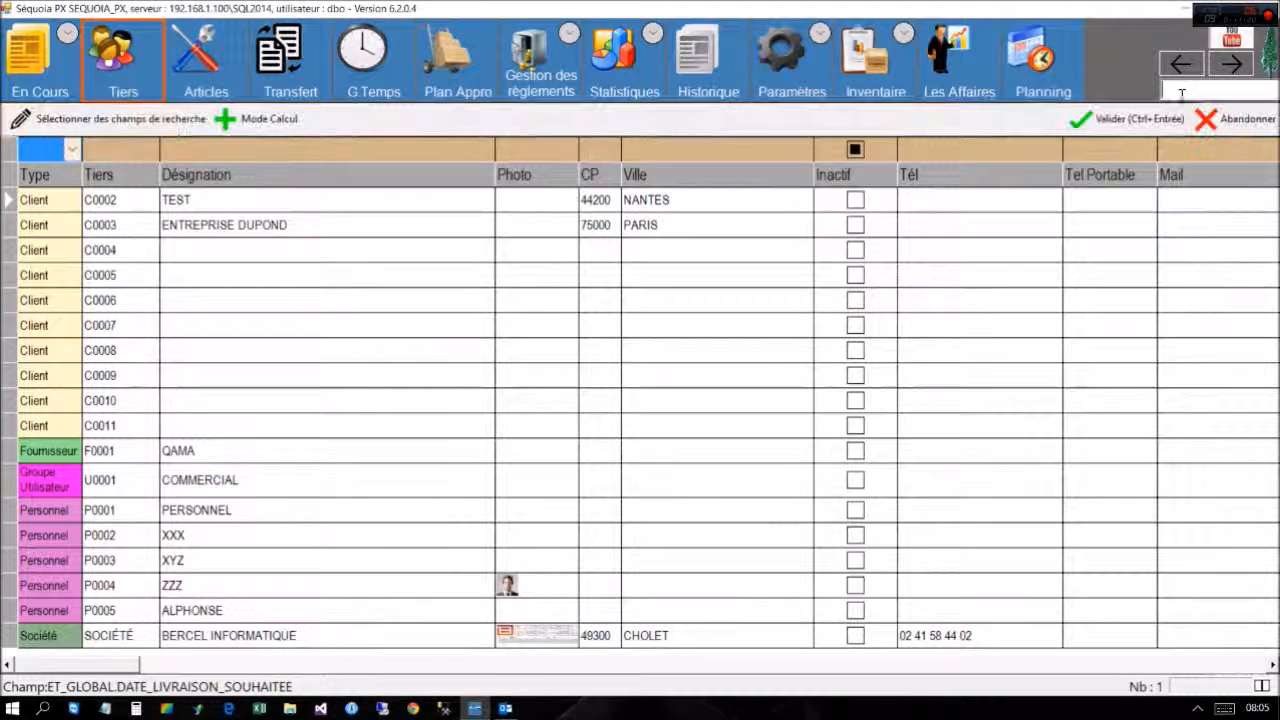
click(220, 512)
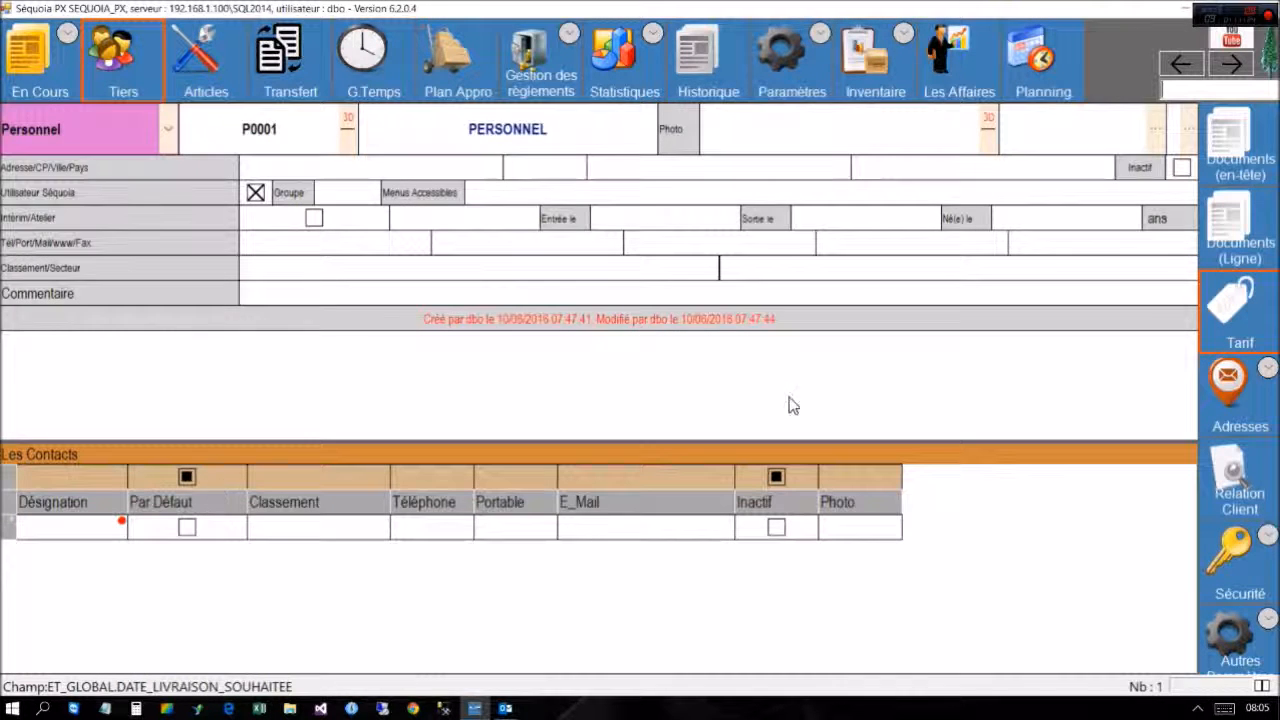
click(1181, 64)
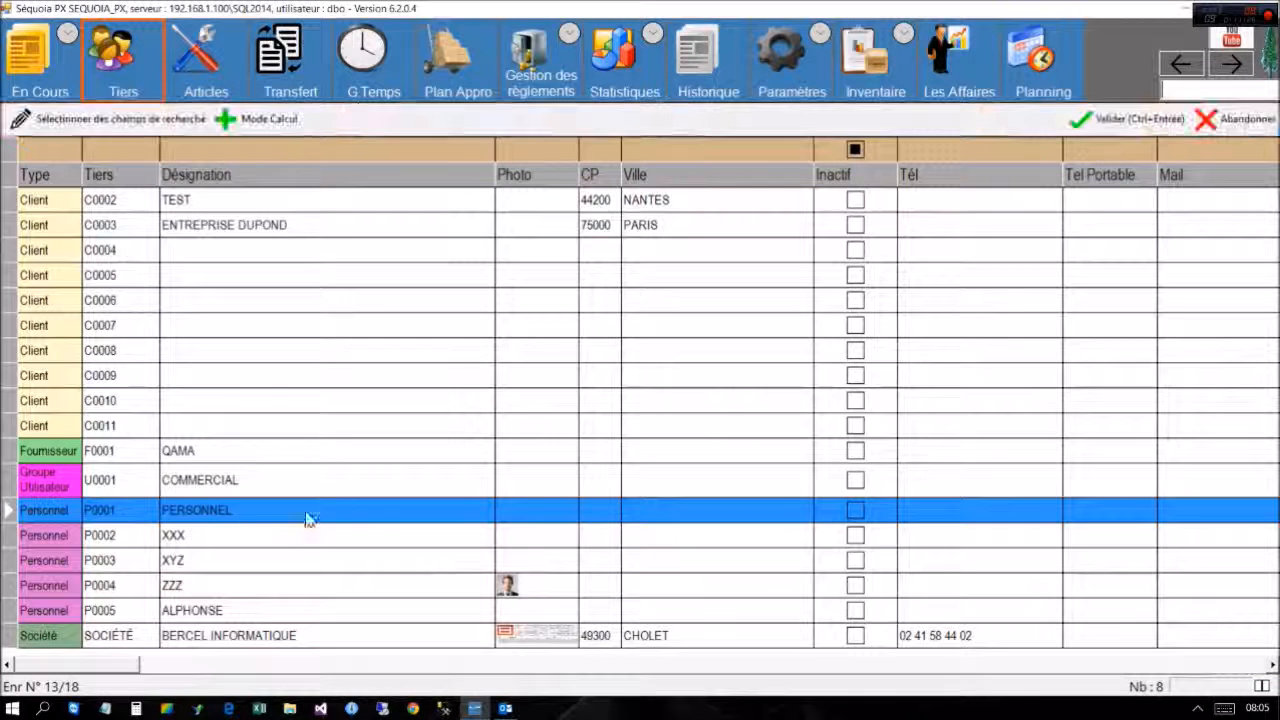
double_click(235, 482)
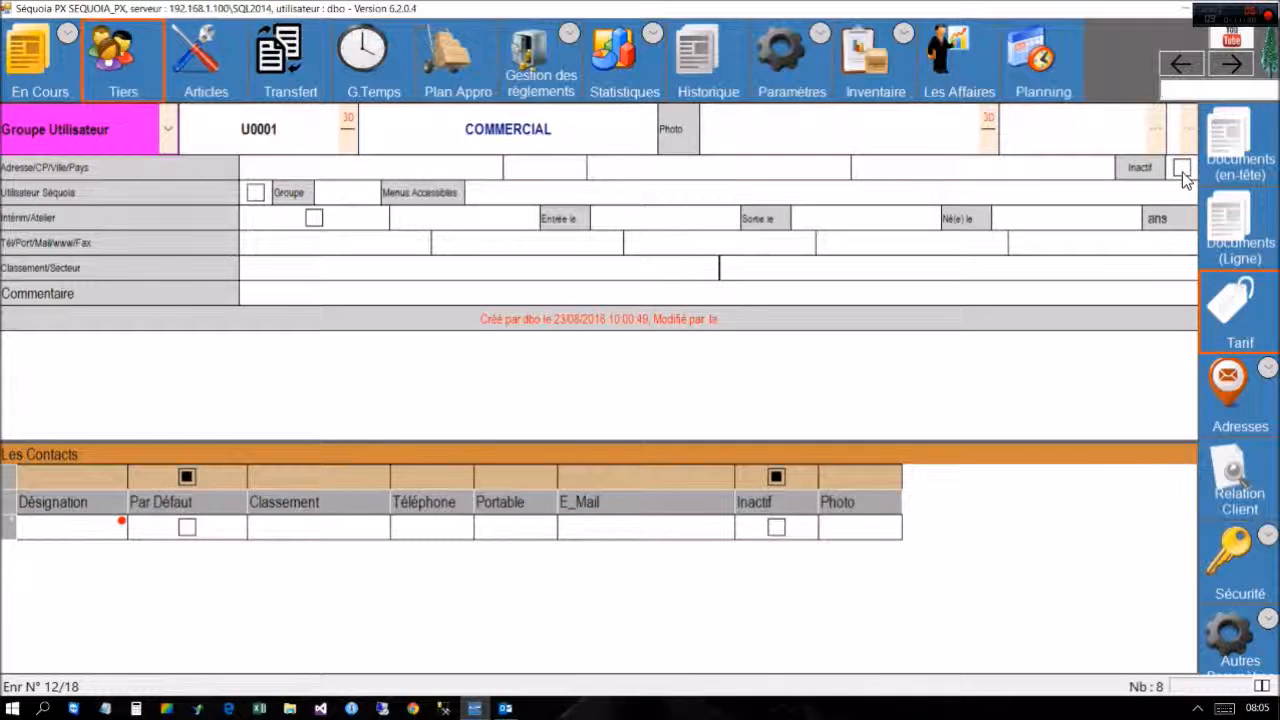
click(1212, 92)
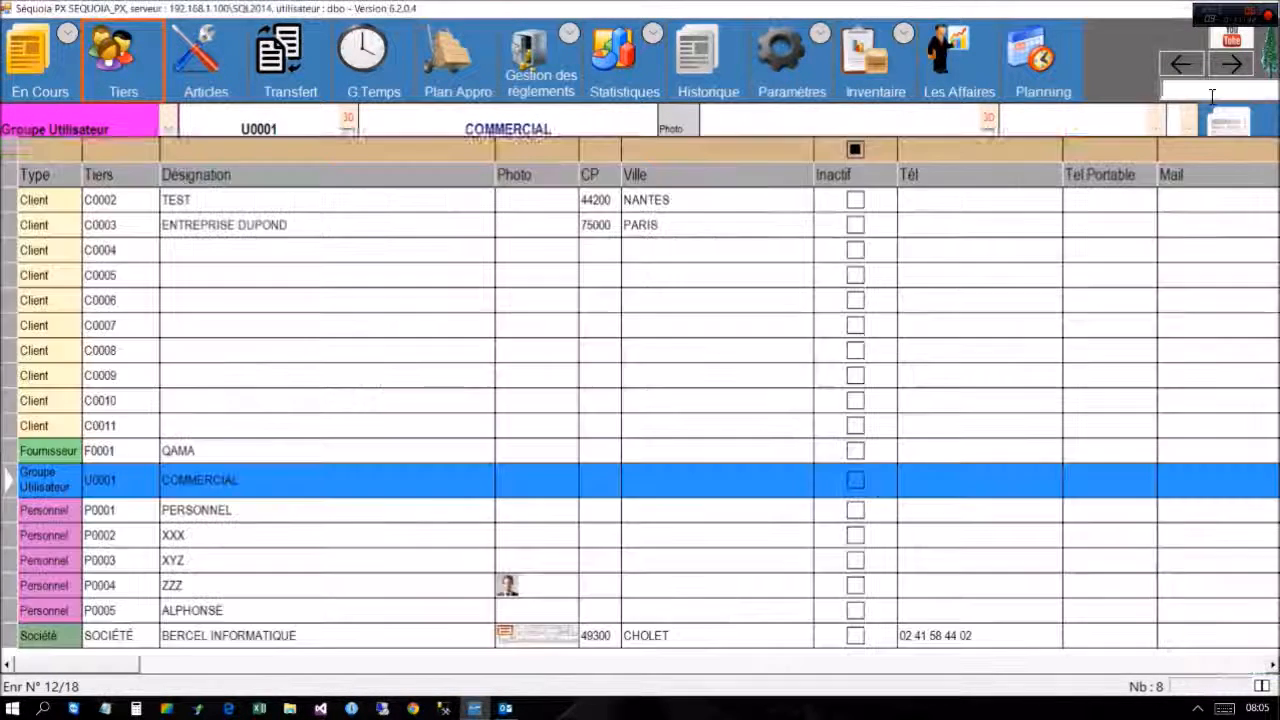
Open the Personnel record that has a photo and set its accessible menus to Divers.
double_click(388, 593)
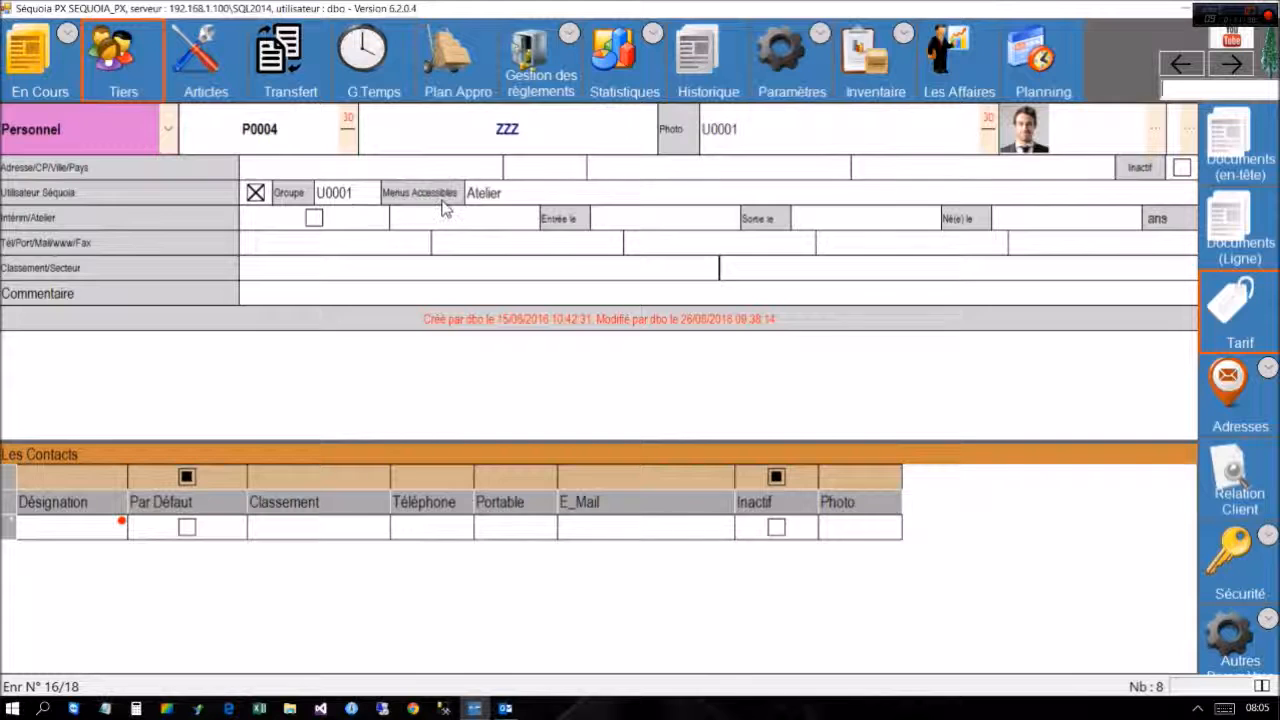
click(486, 194)
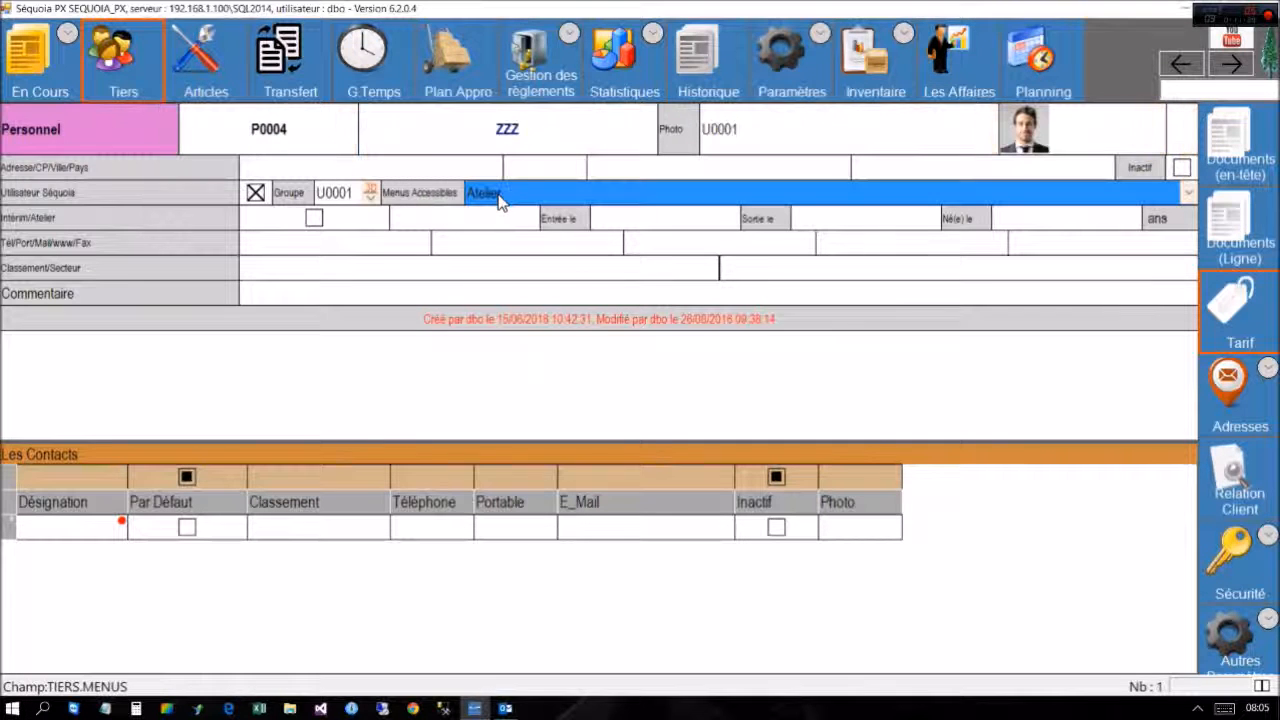
click(1189, 194)
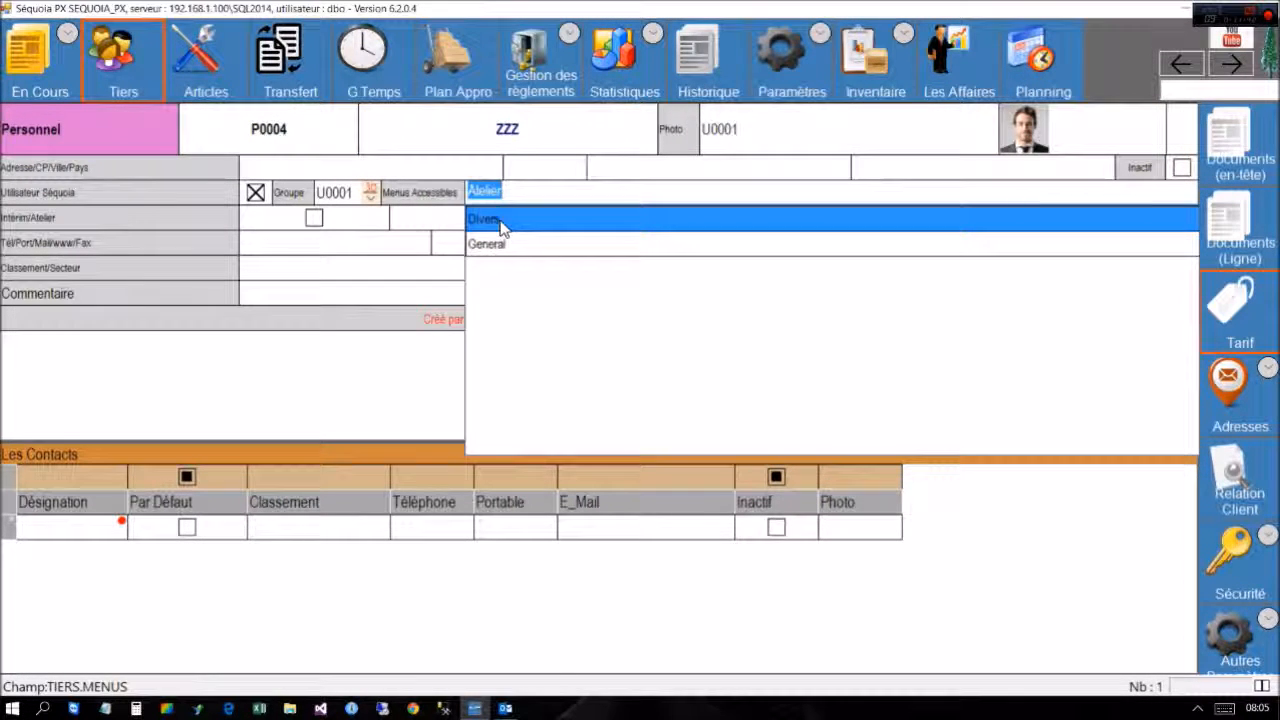
click(500, 226)
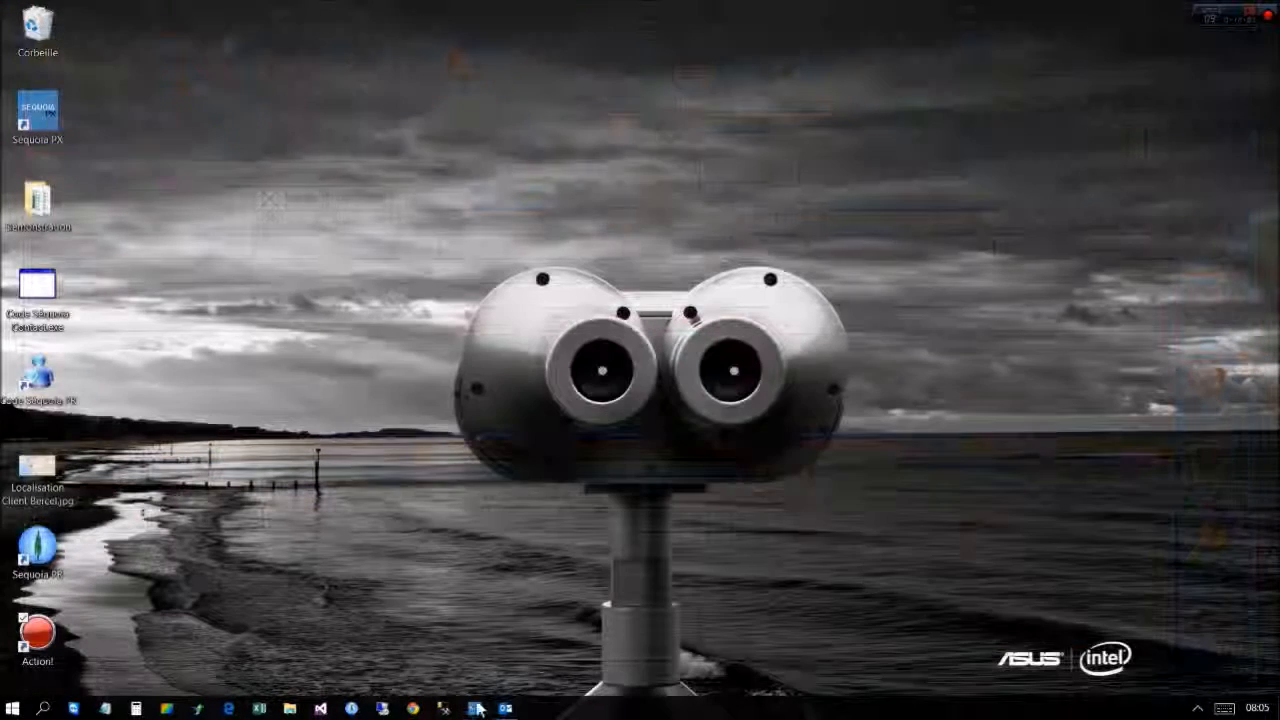
click(1197, 708)
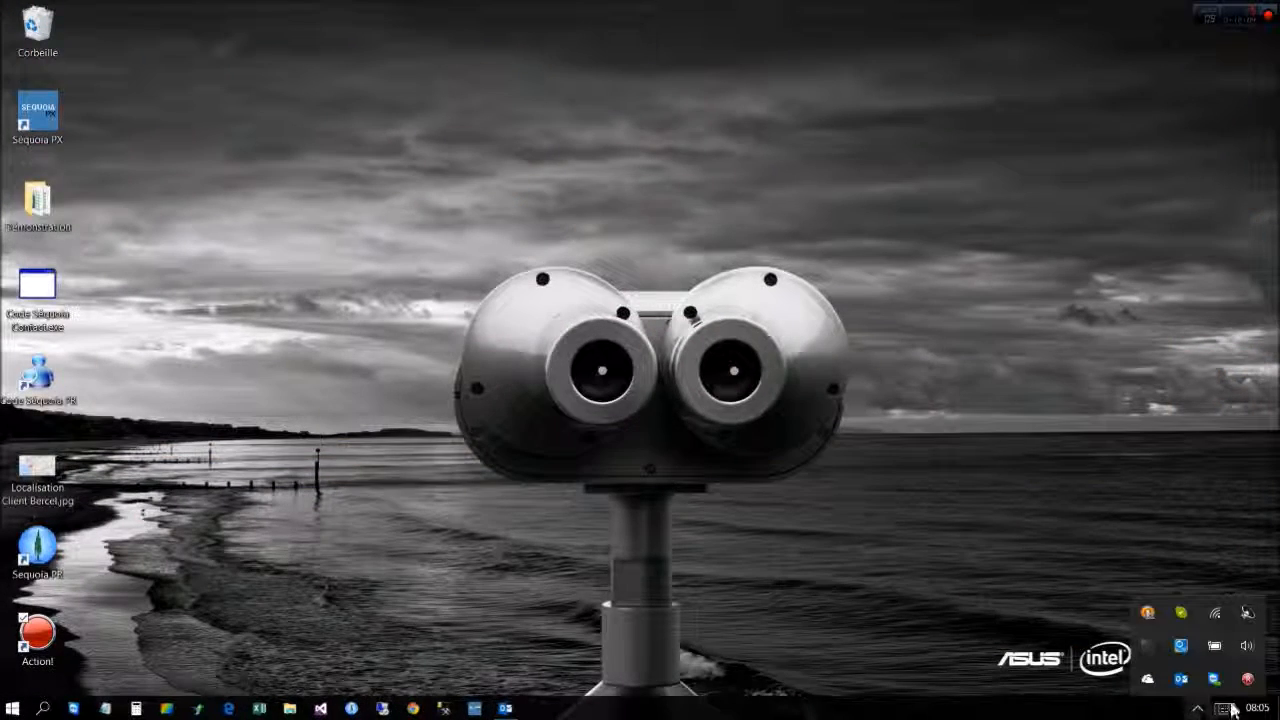
click(1247, 684)
click(680, 423)
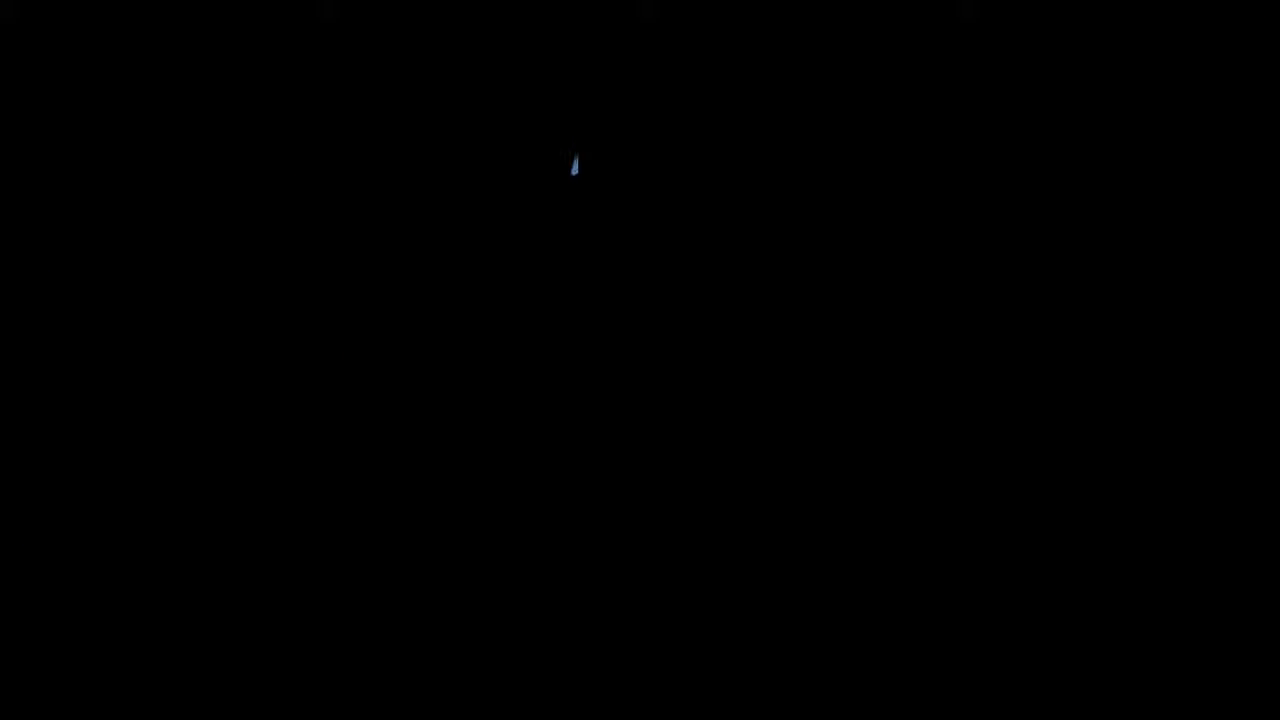